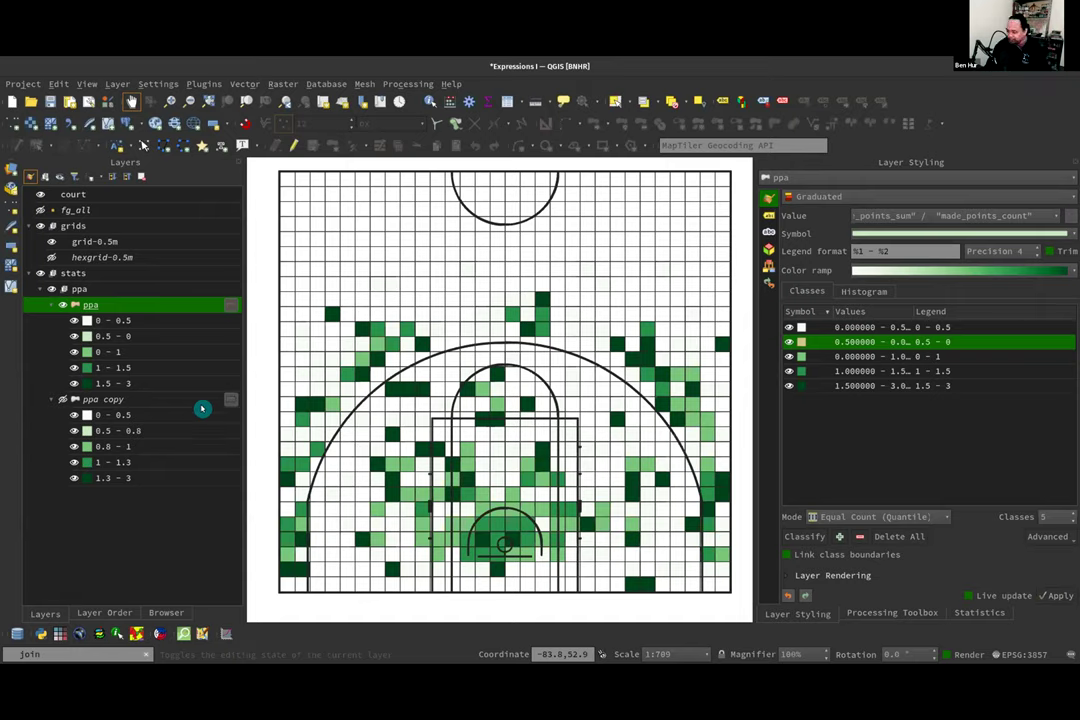
Step: Open the save settings of the temporary ppa layer and view the available file formats
left_click(203, 410)
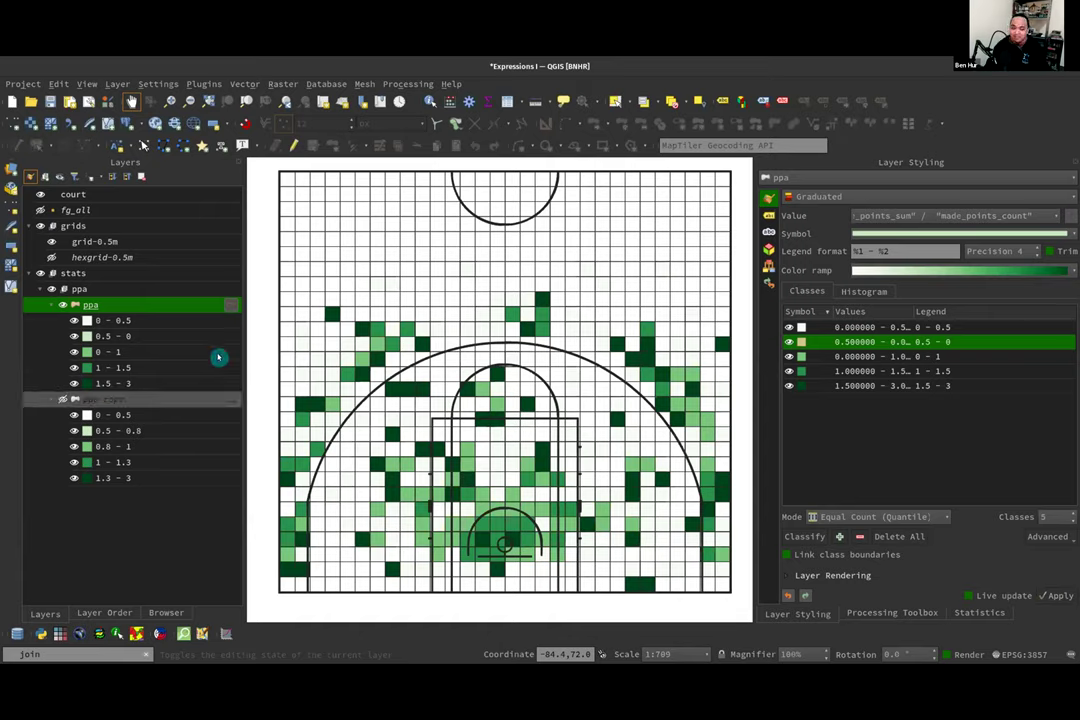
right_click(181, 306)
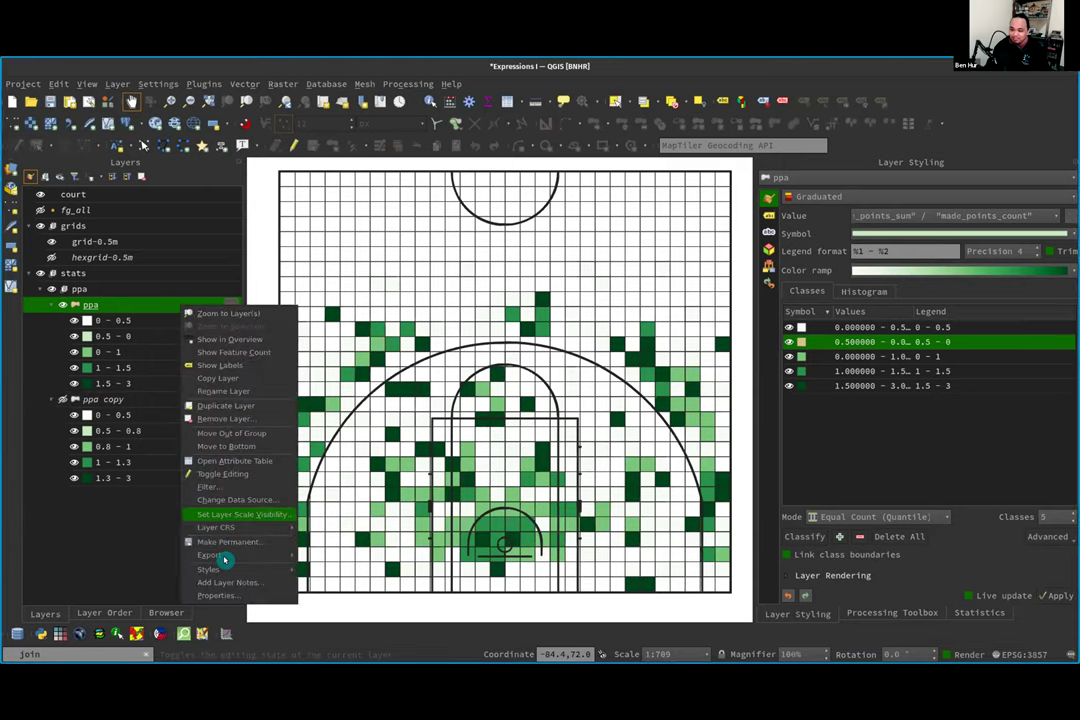
mouse_move(224, 555)
left_click(220, 303)
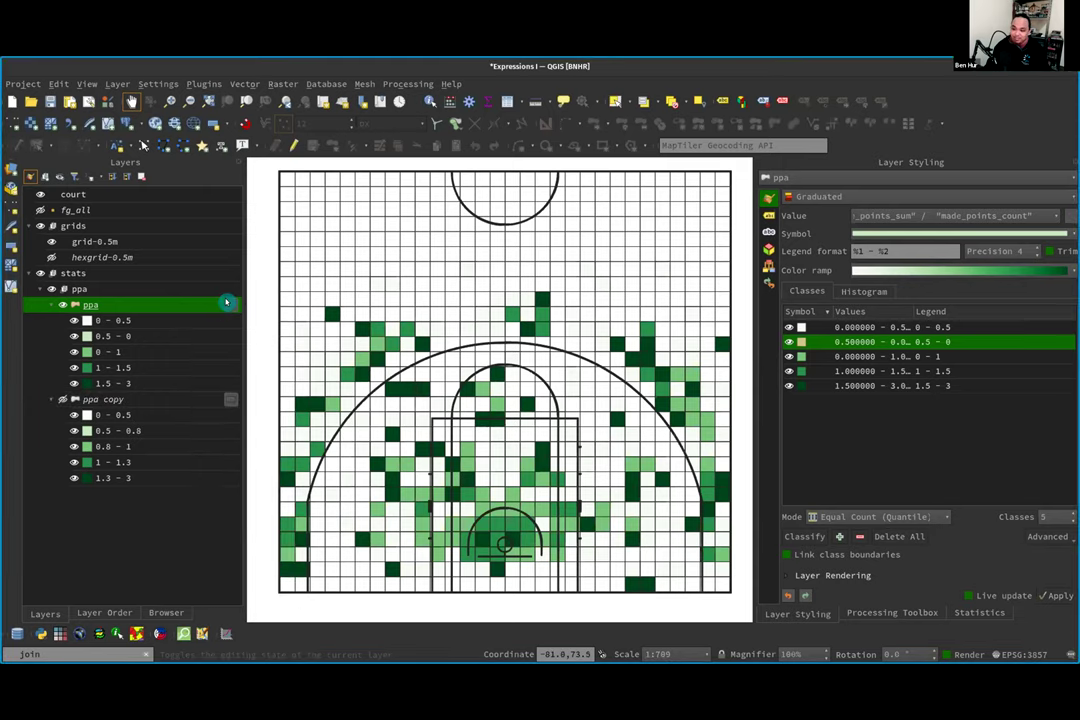
left_click(228, 303)
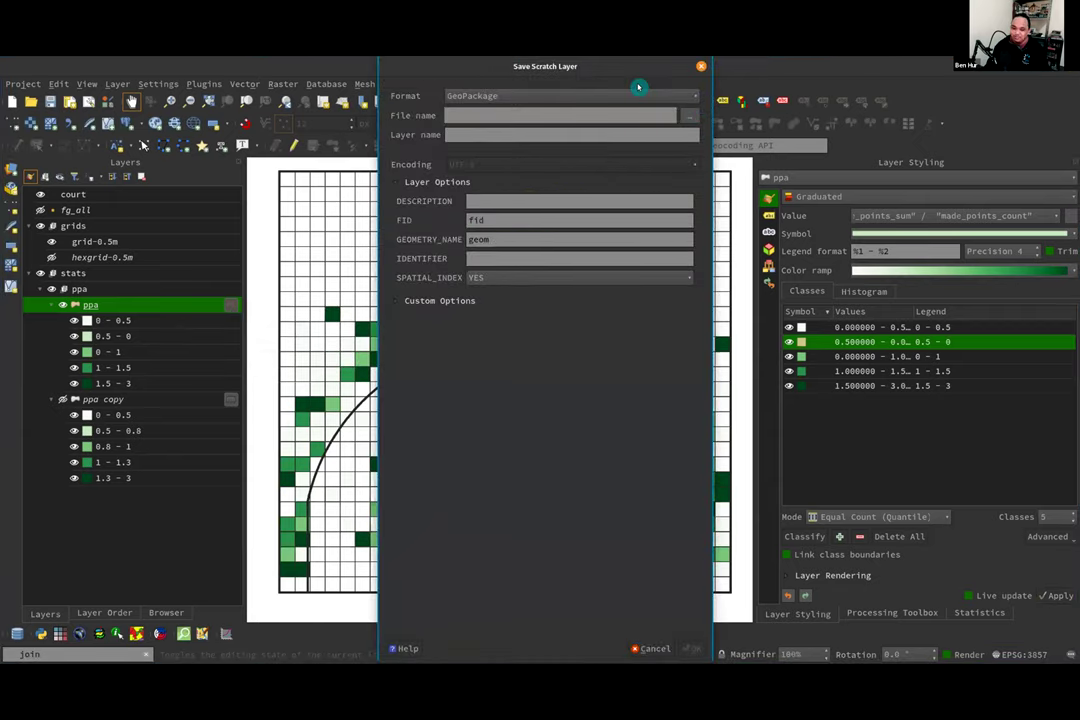
left_click(560, 96)
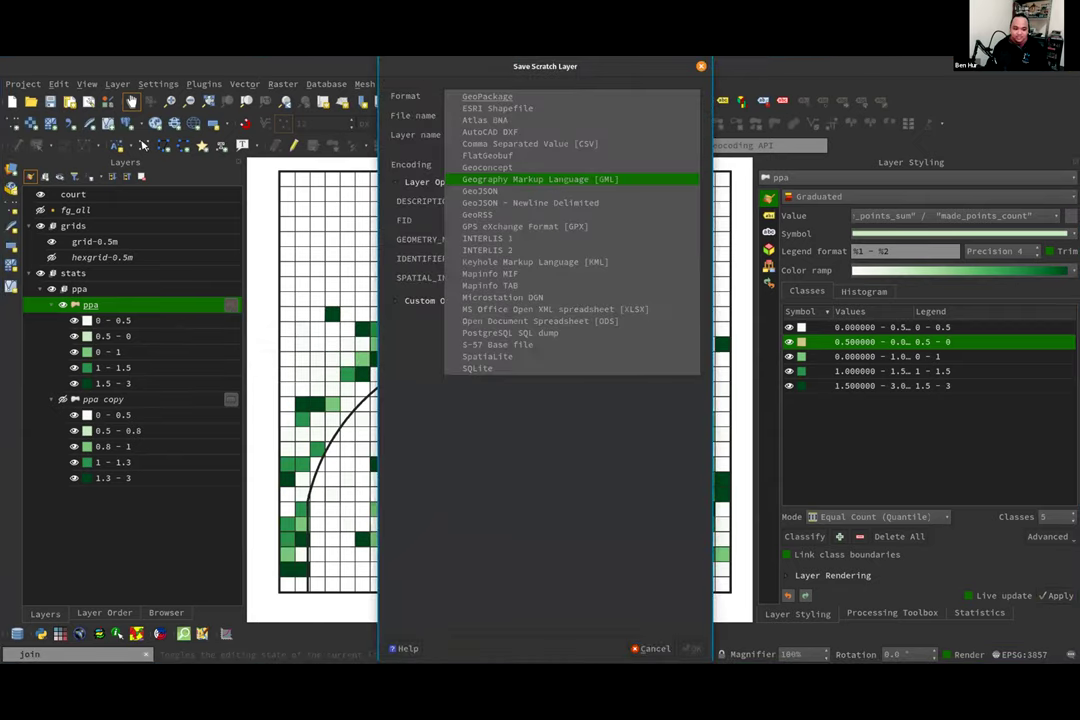
key("Escape")
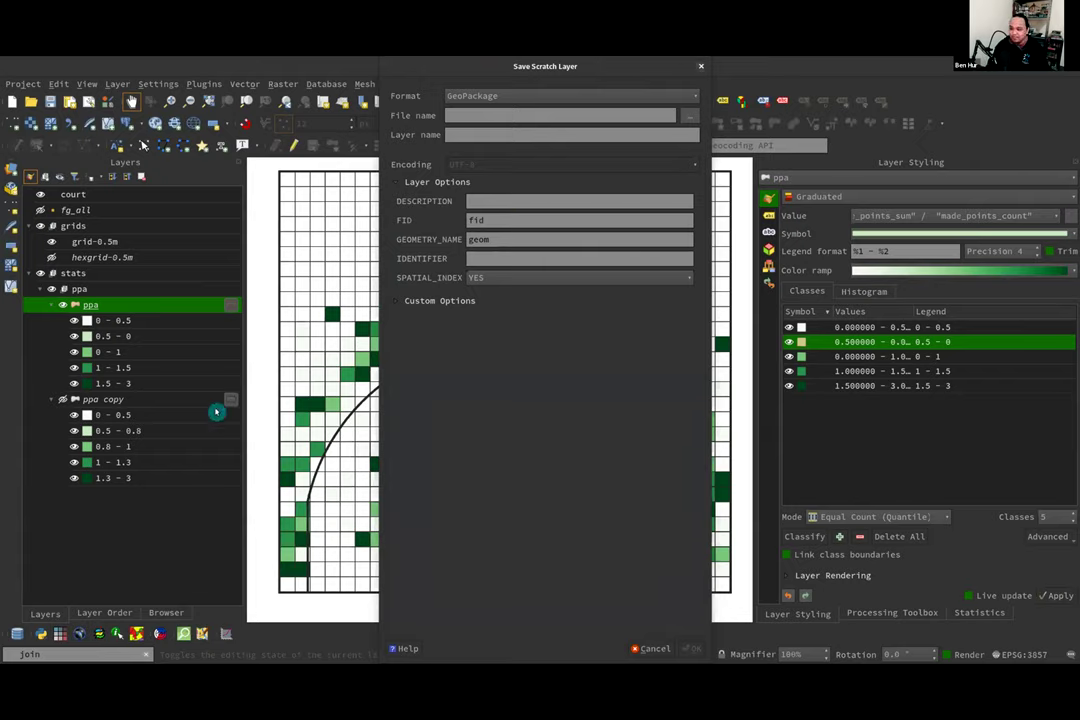
Step: Switch to the presentation, read the exercise slide on layering symbols and geometry generators, and return to QGIS
key("alt+Tab")
key("Right")
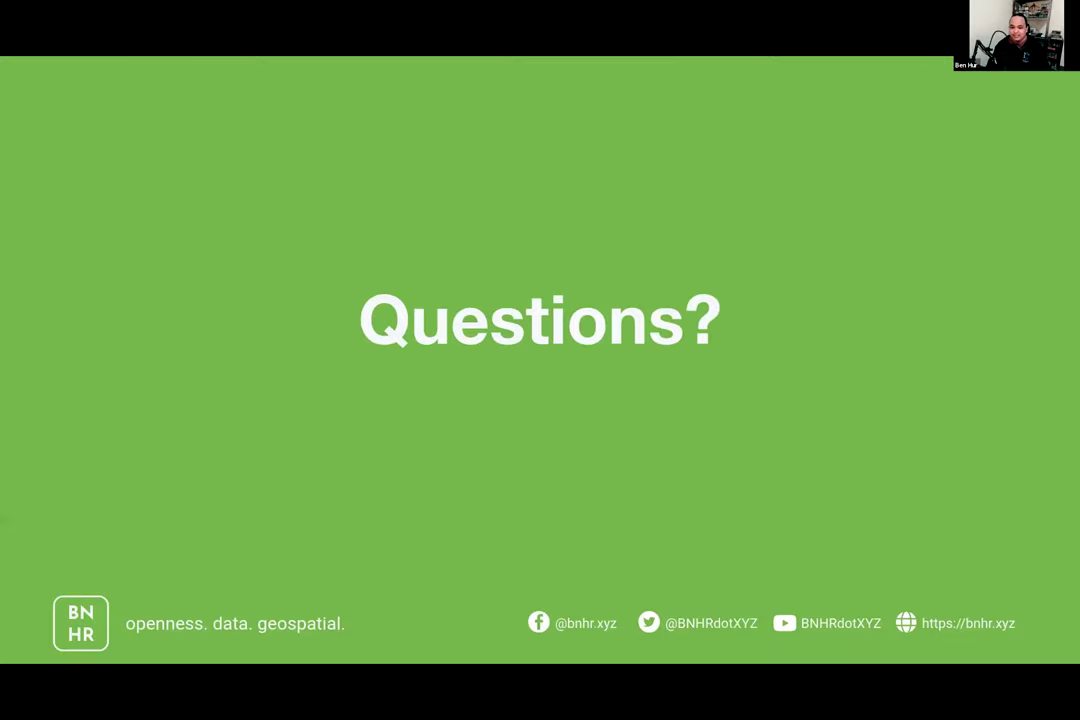
key("Right")
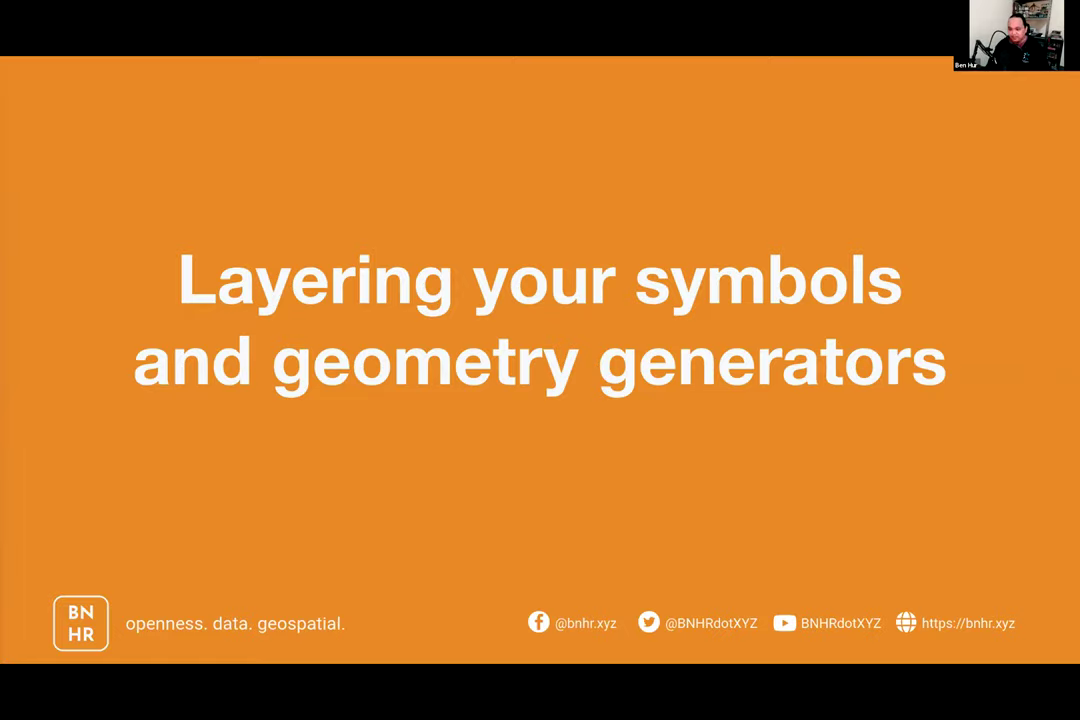
key("Right")
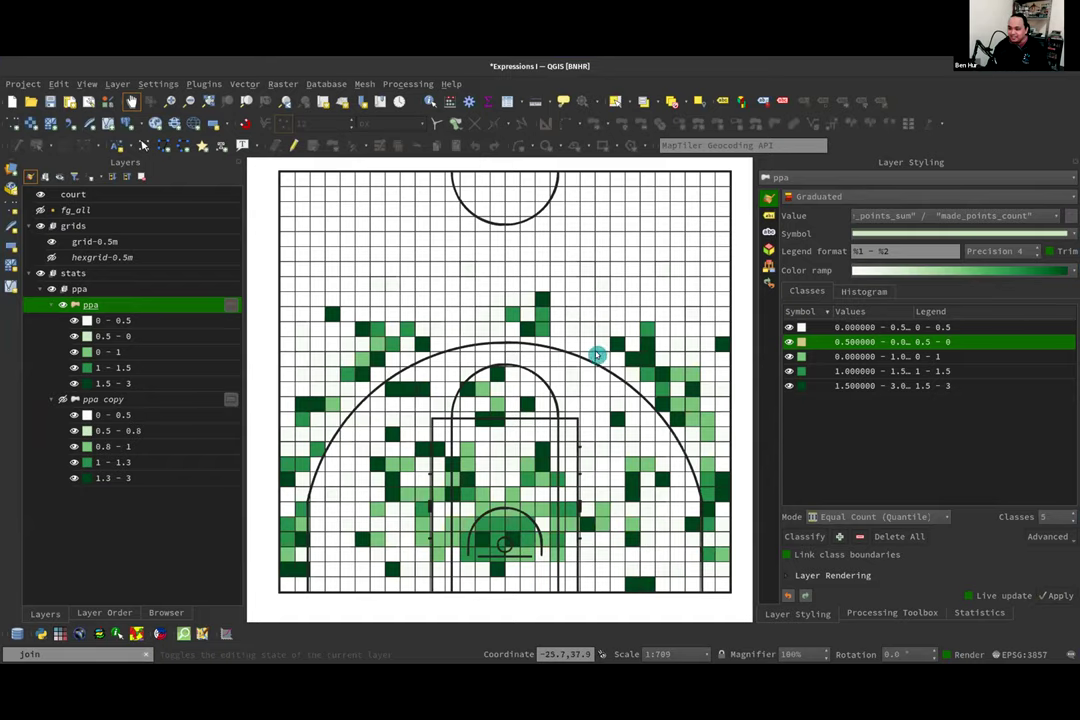
key("alt+Tab")
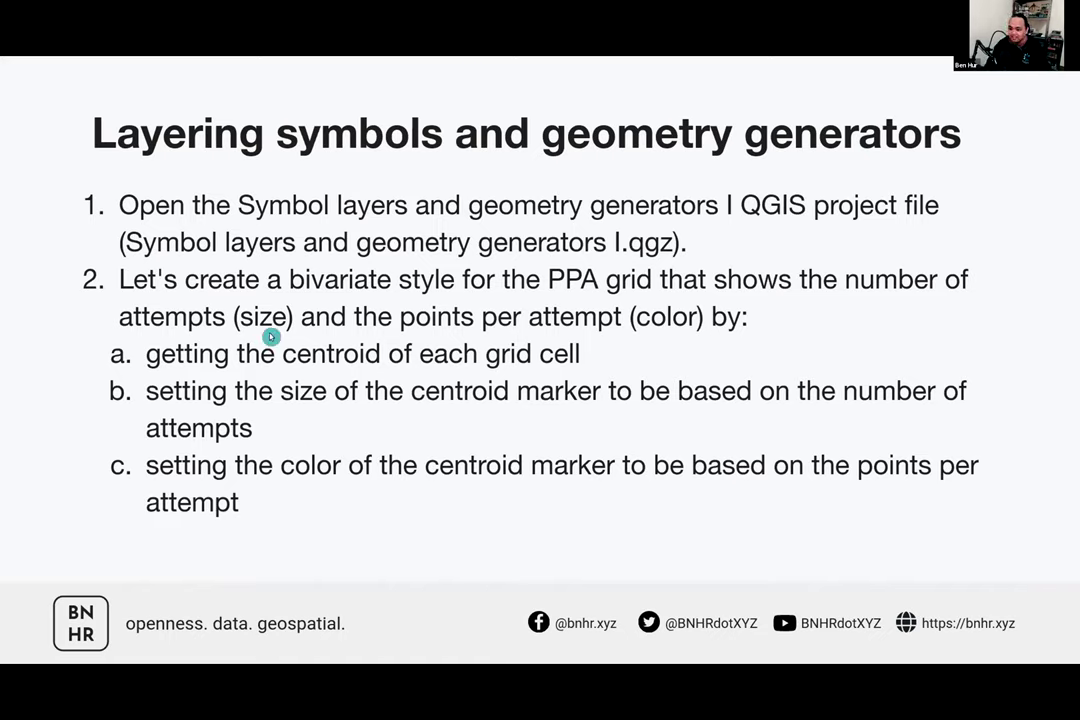
key("alt+Tab")
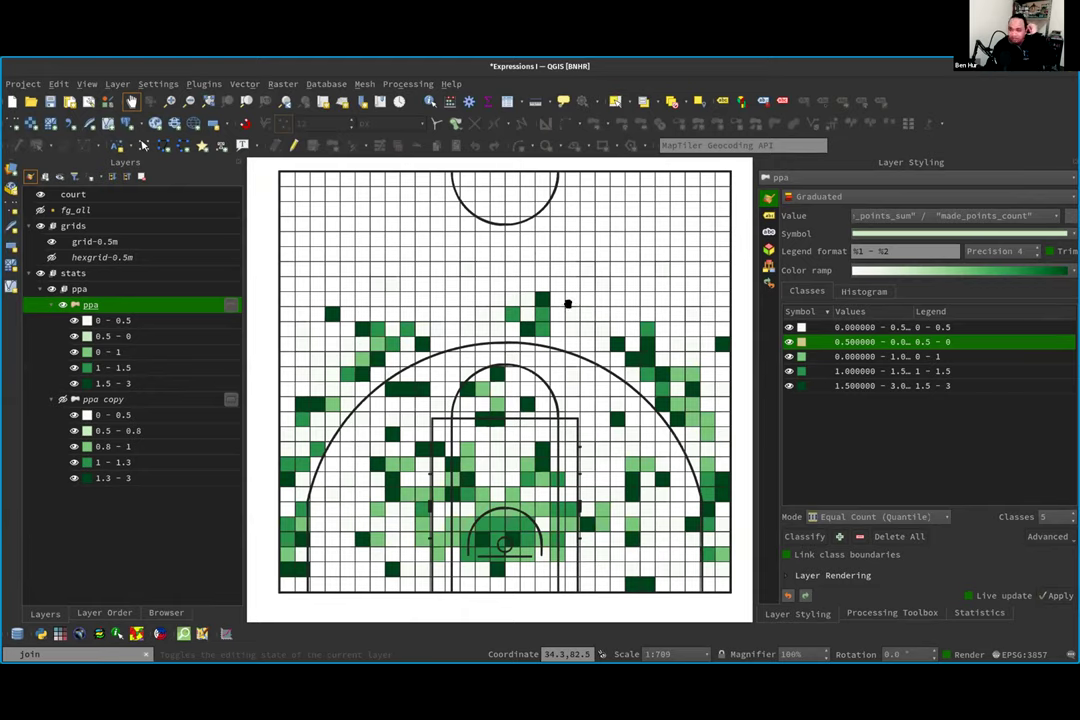
Step: Open the project "Symbol layers and geometry generators I" from the pnm21-qgis-workshop folder and show its layer list
left_click(166, 612)
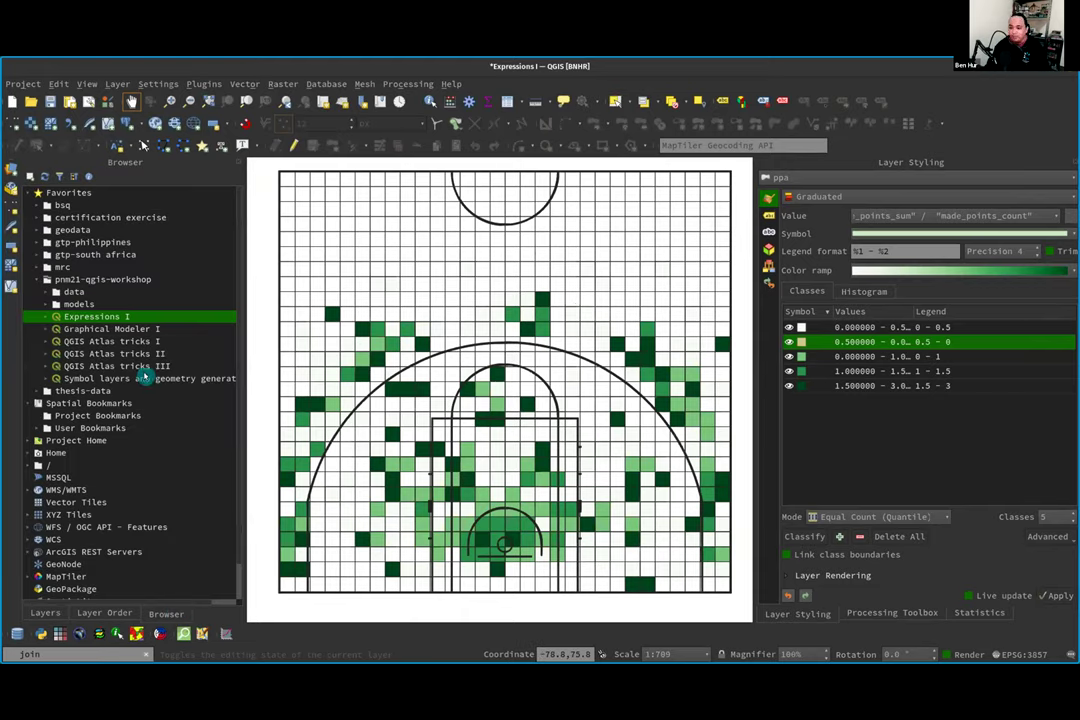
double_click(149, 378)
left_click(506, 361)
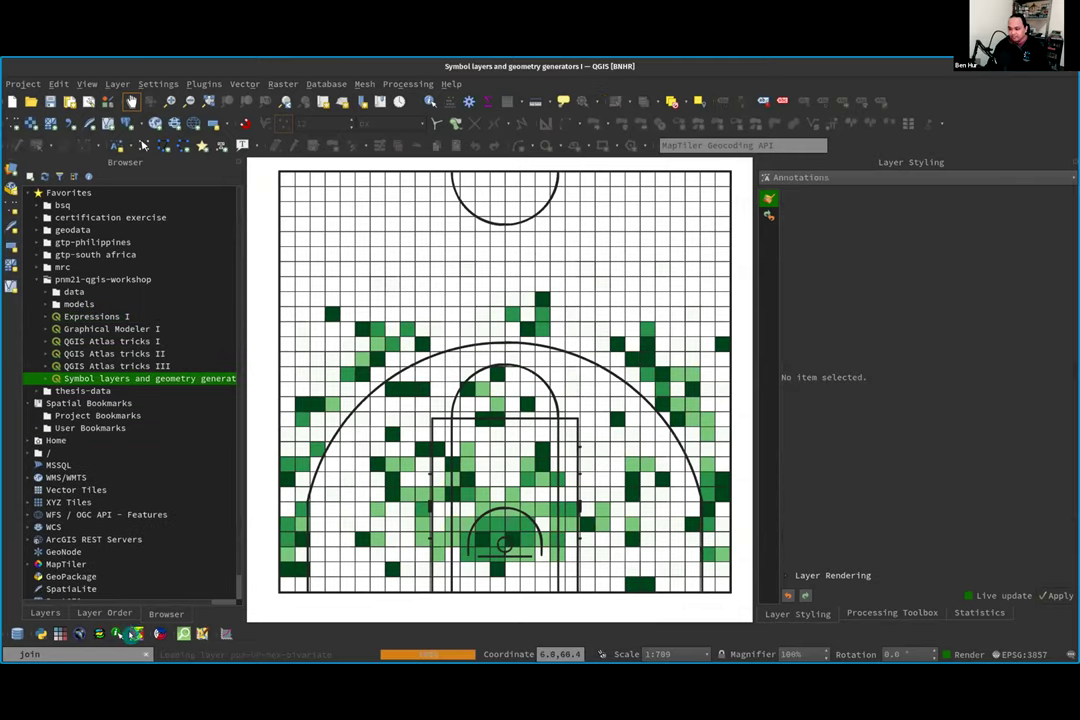
left_click(54, 613)
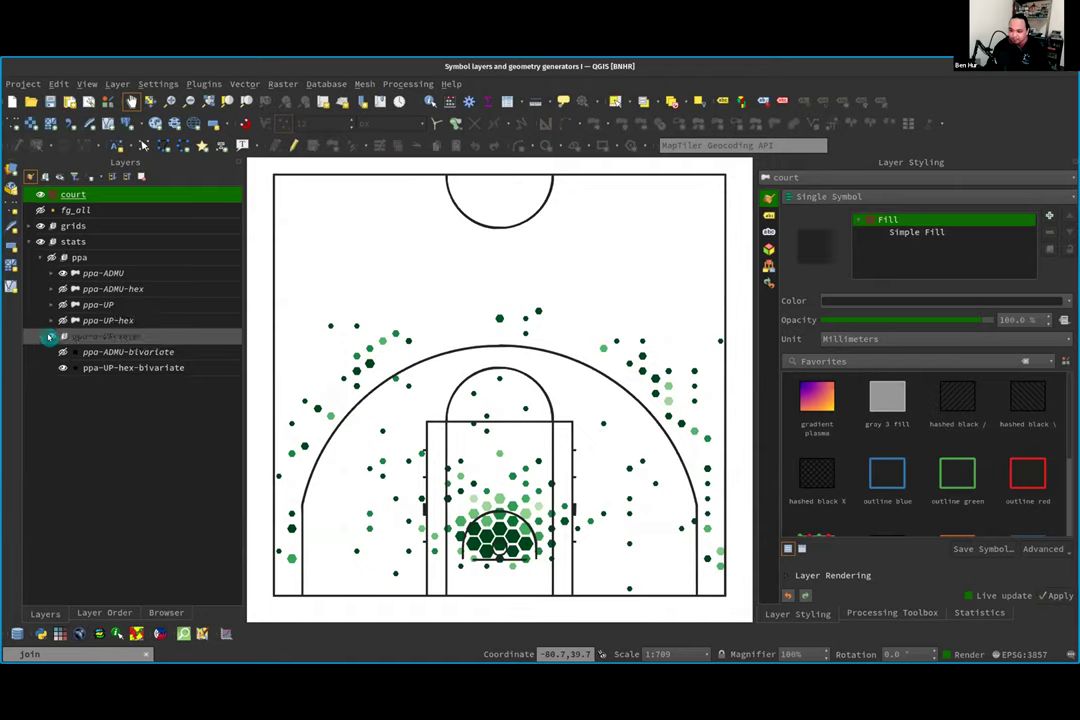
Step: Compare the square and hexagonal points-per-attempt grids by toggling the visibility of the layers in the ppa group
left_click(54, 286)
left_click(57, 284)
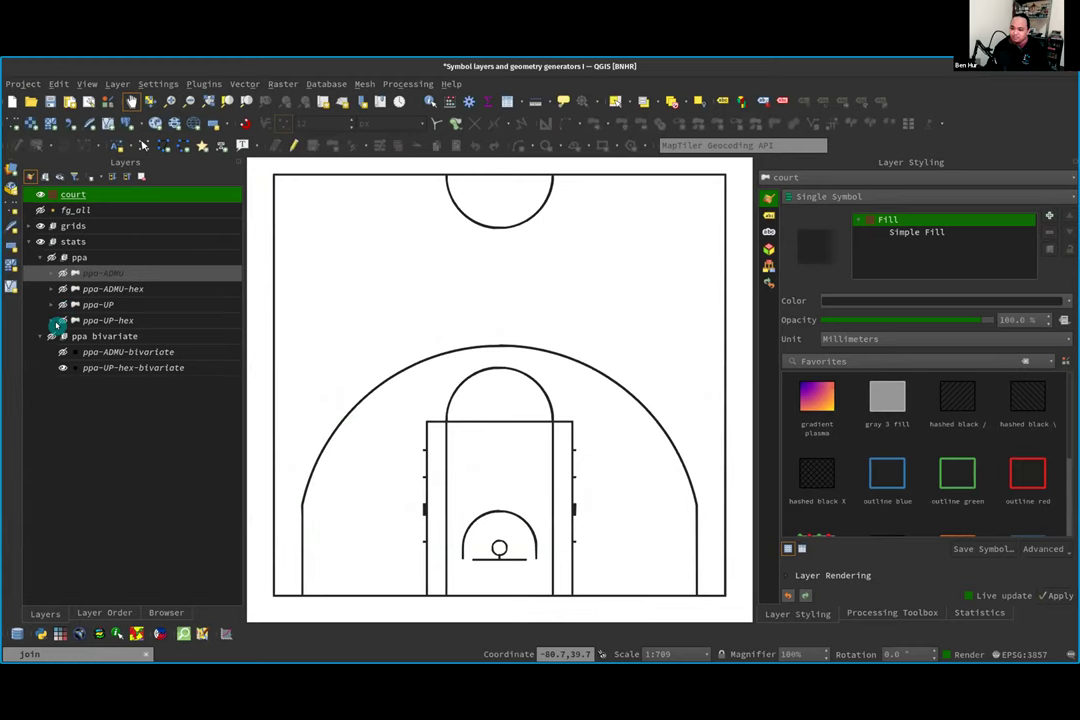
left_click(58, 320)
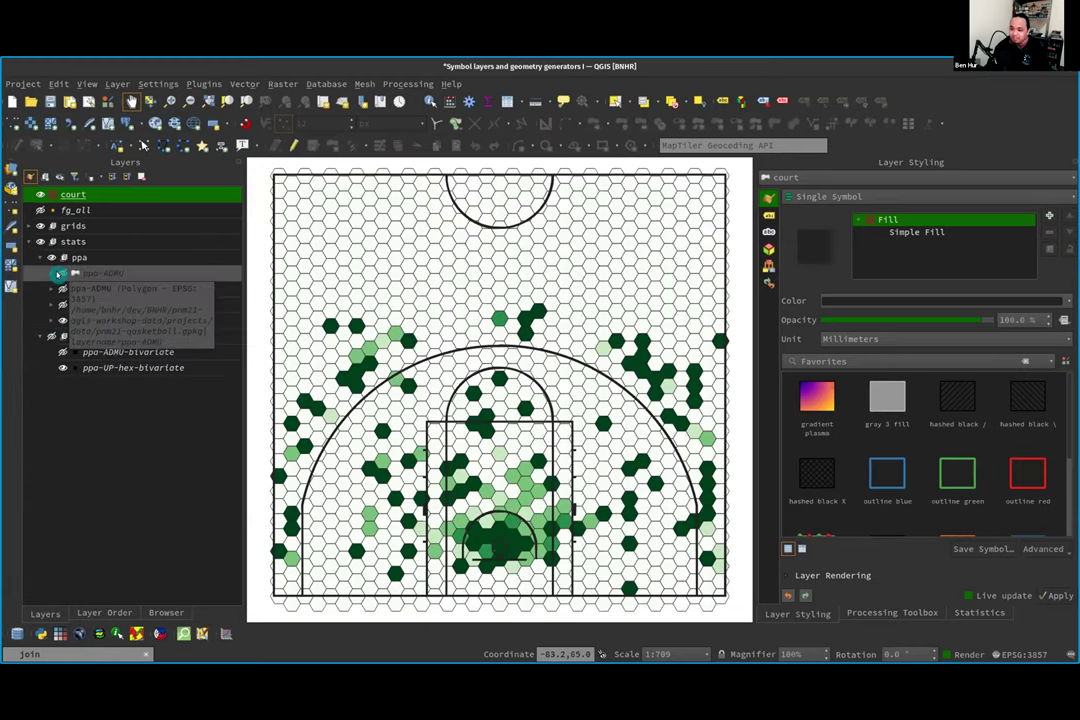
left_click(62, 289)
left_click(62, 304)
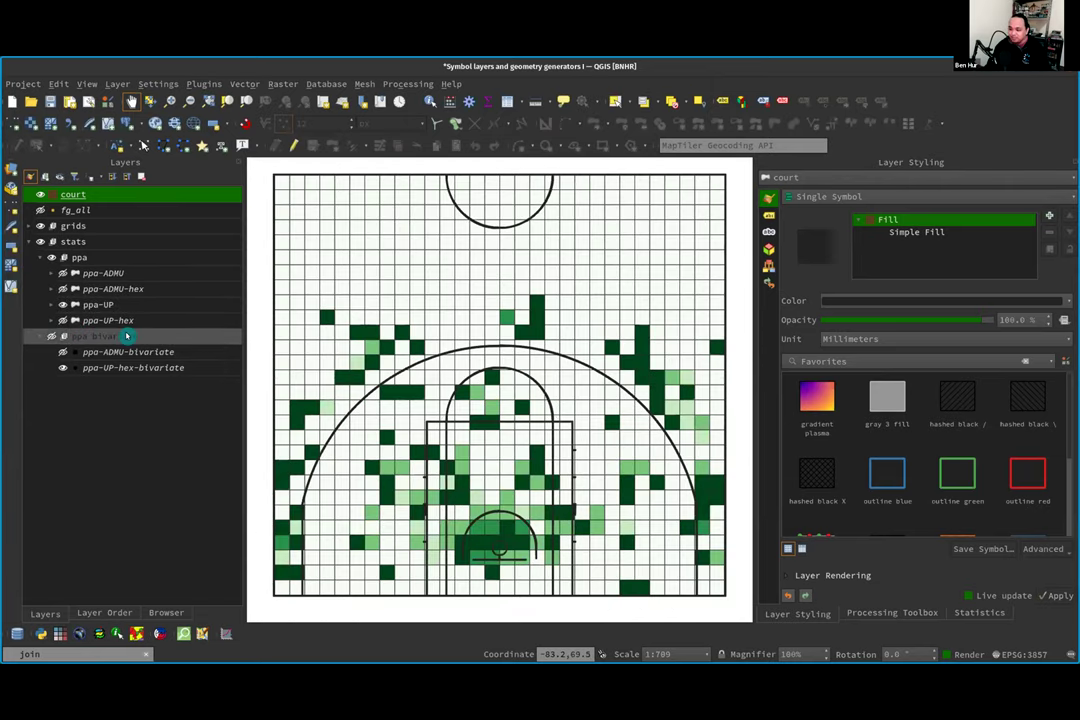
left_click(62, 320)
key("space")
key("Up")
key("space")
Step: Show the ppa-ADMU-bivariate layer in the ppa bivariate group to examine the finished bivariate style
left_click(127, 380)
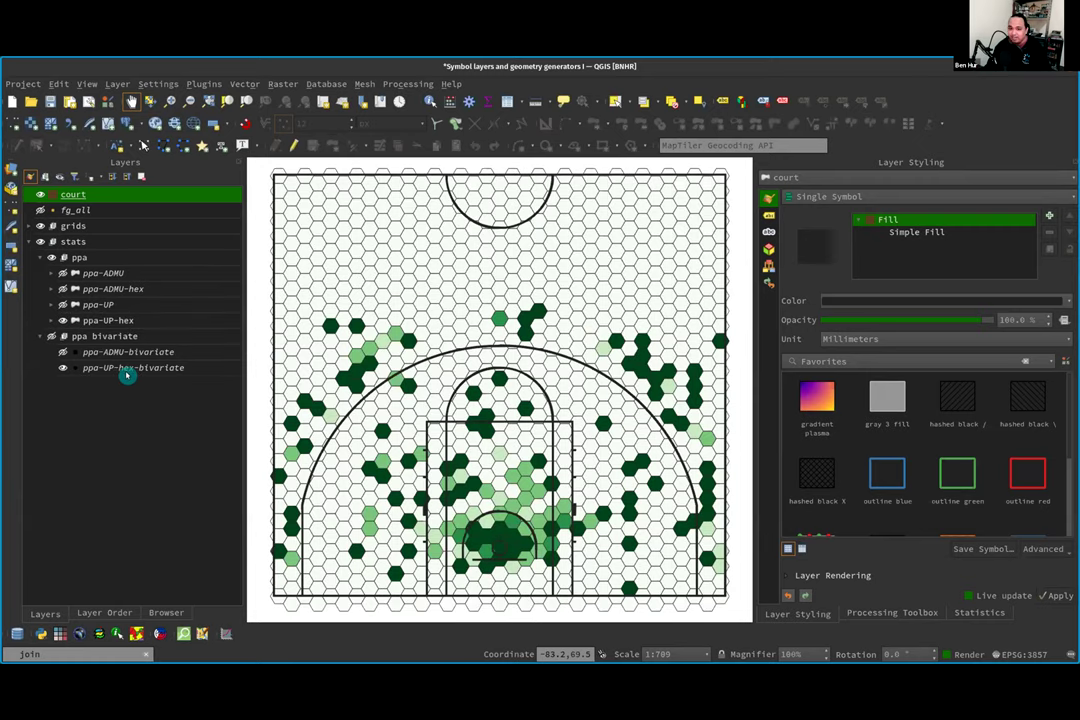
left_click(110, 369)
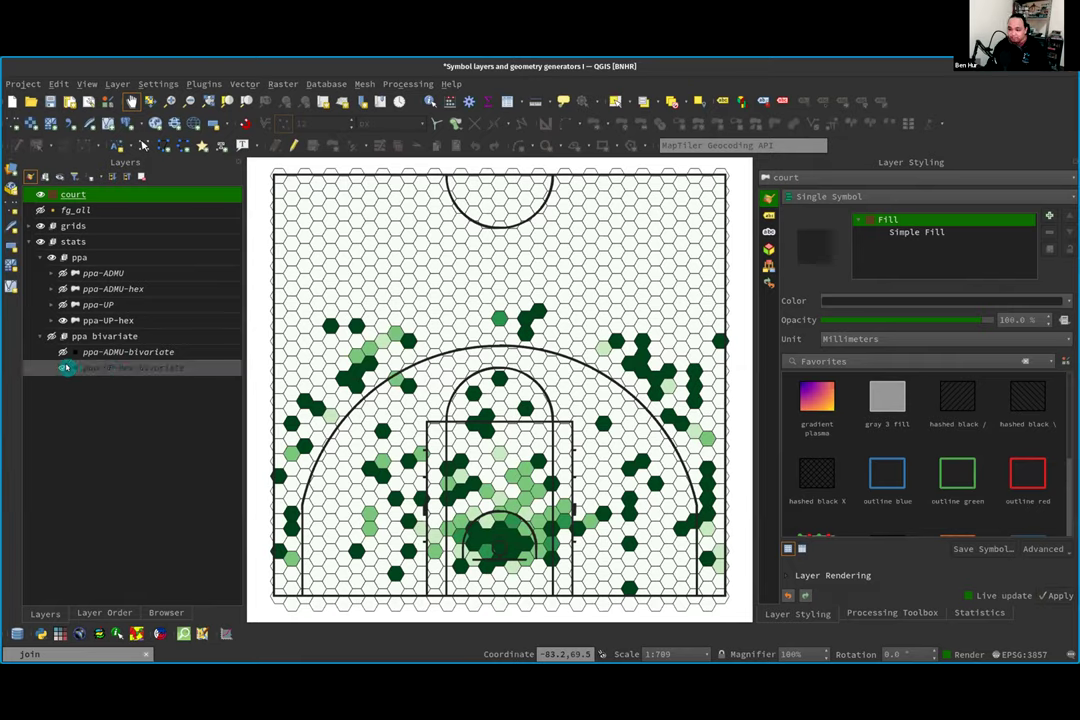
left_click(63, 352)
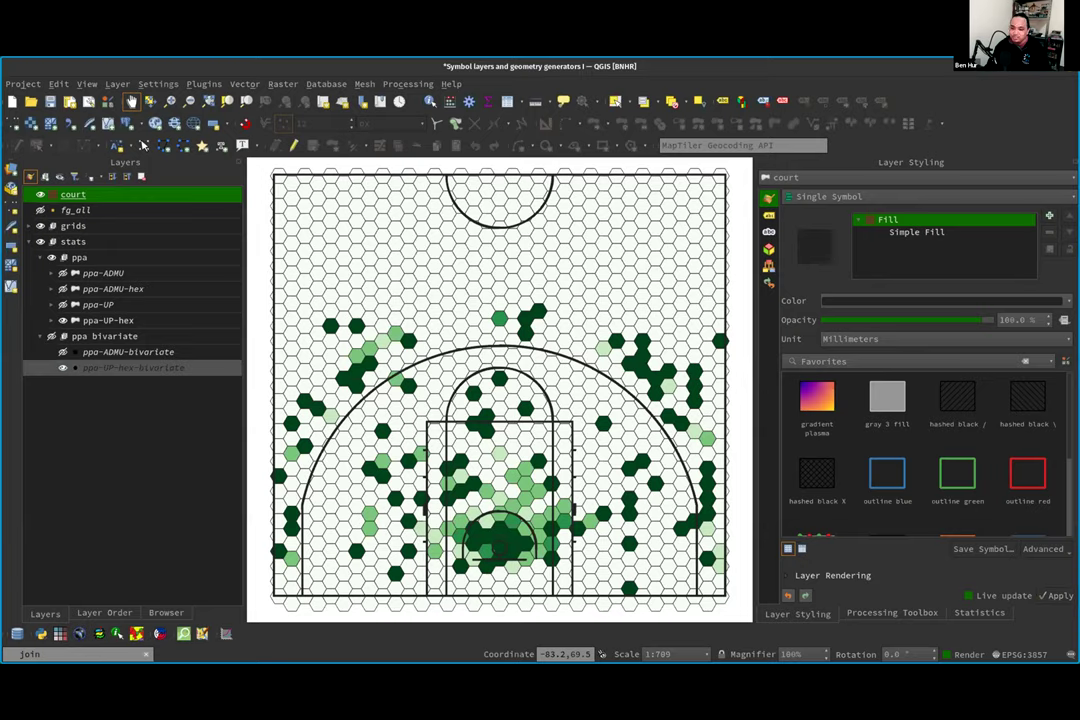
left_click(82, 352)
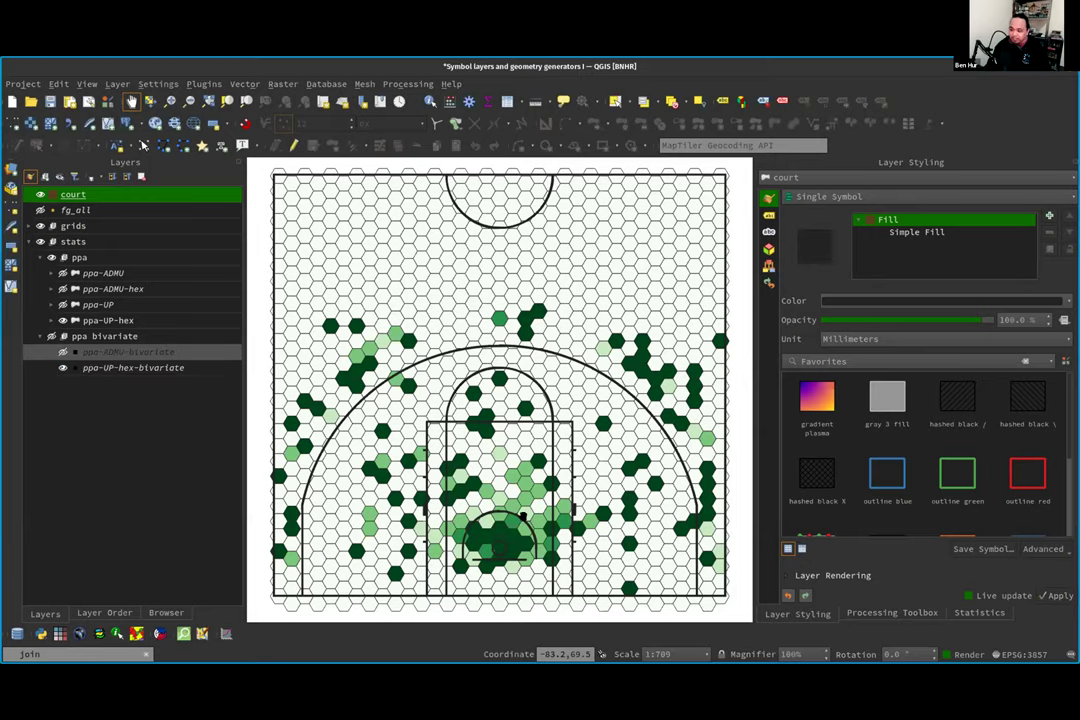
key("space")
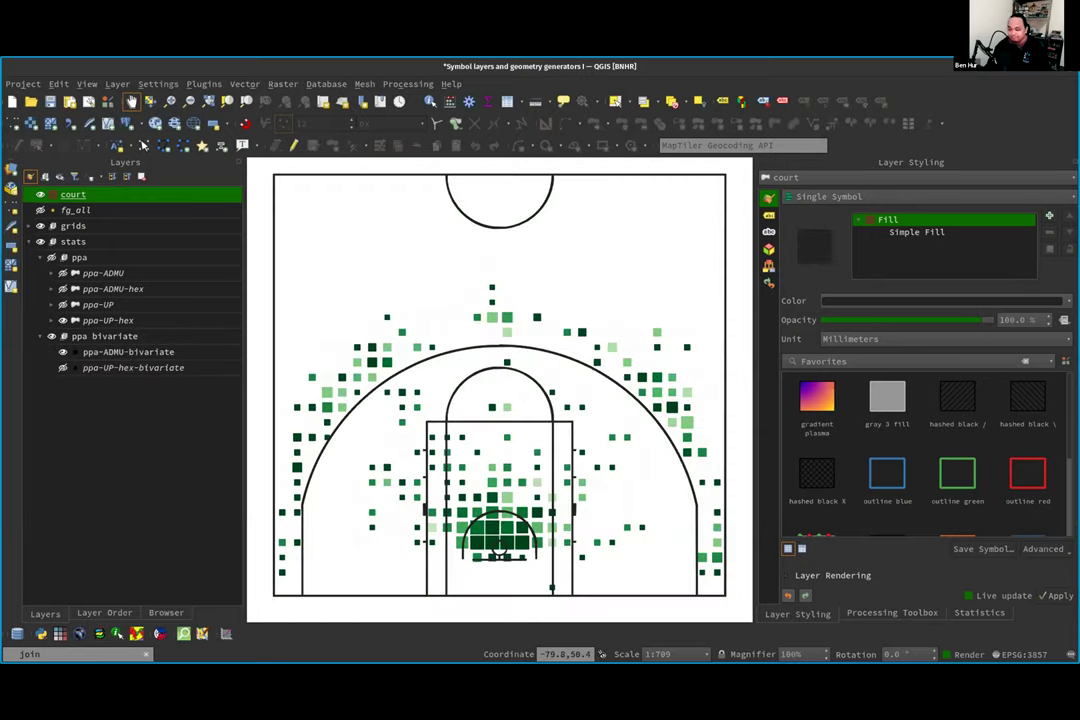
left_click(60, 354)
left_click(58, 356)
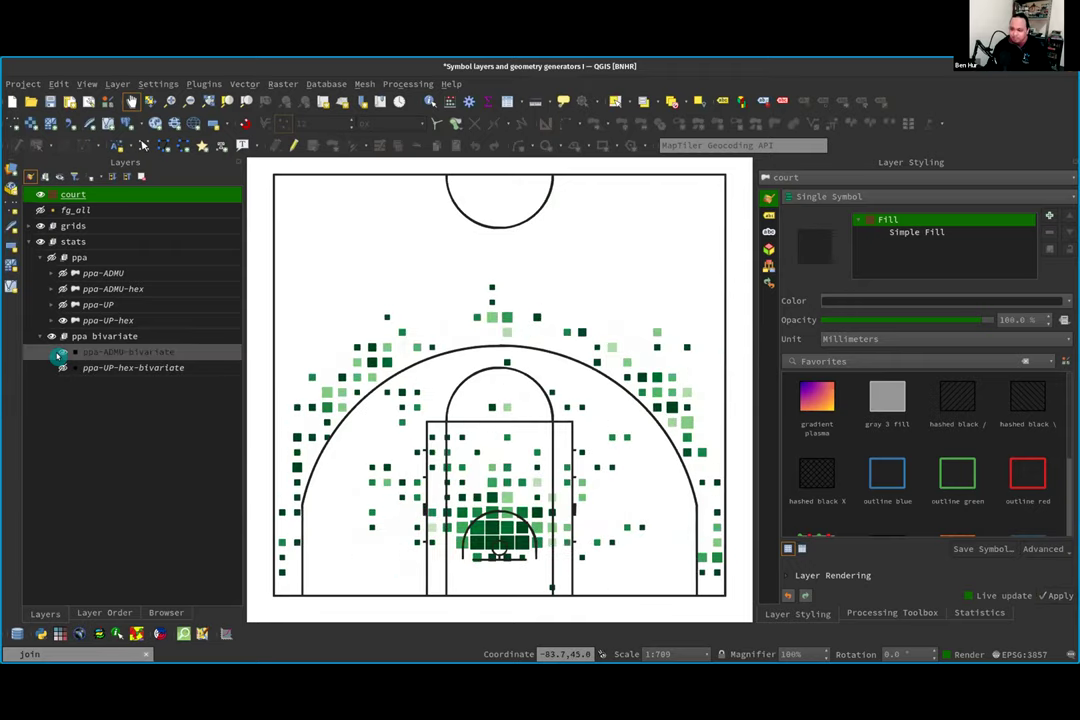
Step: Duplicate the ppa-ADMU layer and place the visible copy first in the ppa bivariate group
left_click(110, 274)
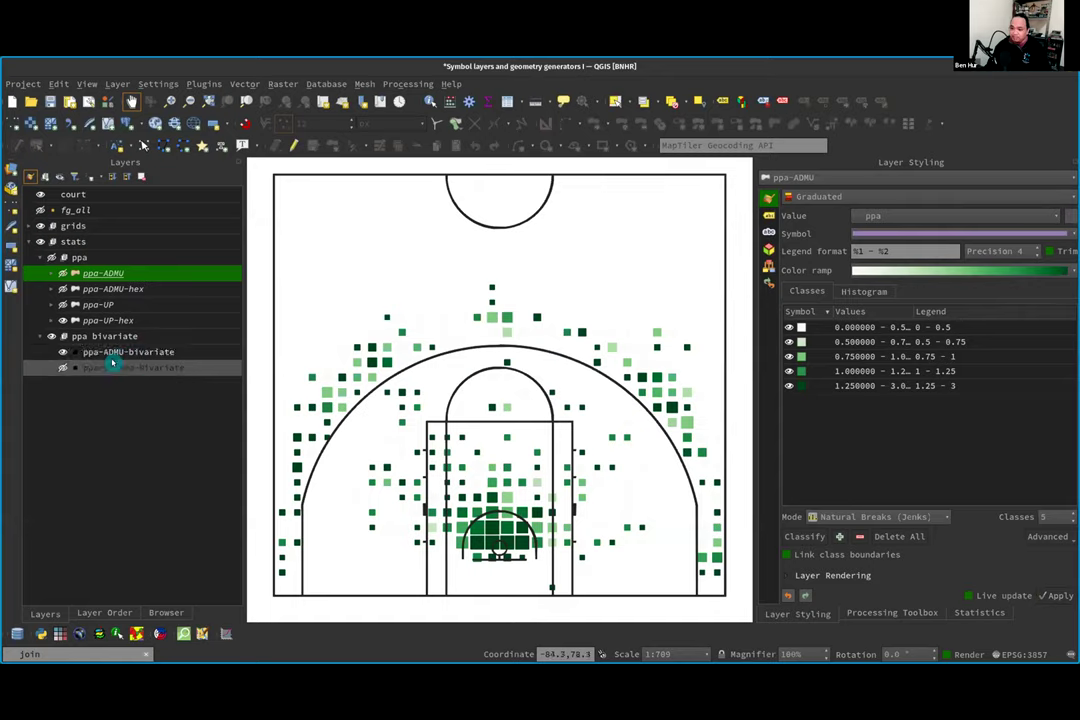
right_click(128, 274)
left_click(187, 388)
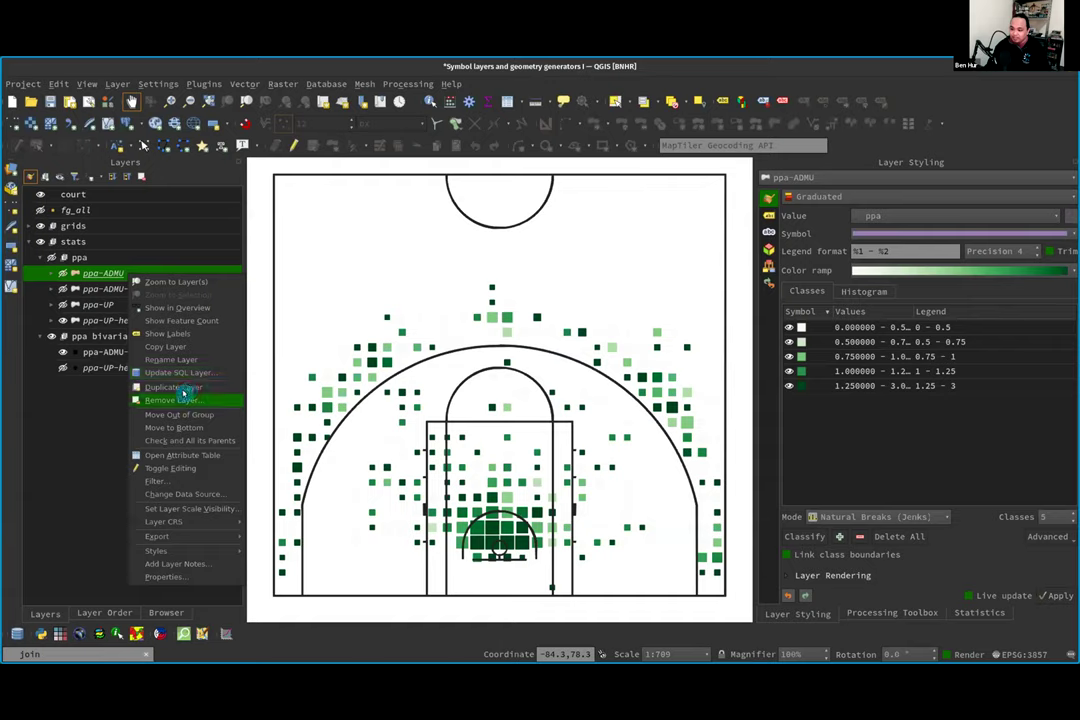
left_click_drag(135, 289, 50, 446)
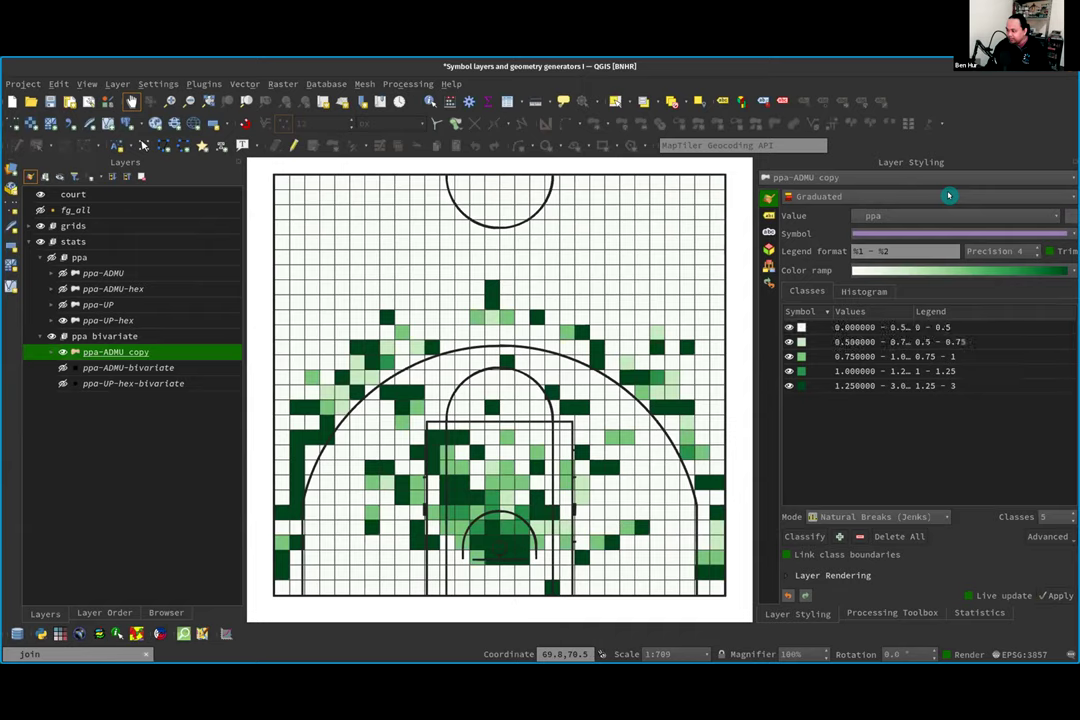
Step: Style the ppa-ADMU copy layer with a Single Symbol and change its Simple Fill to a Geometry Generator
left_click(863, 192)
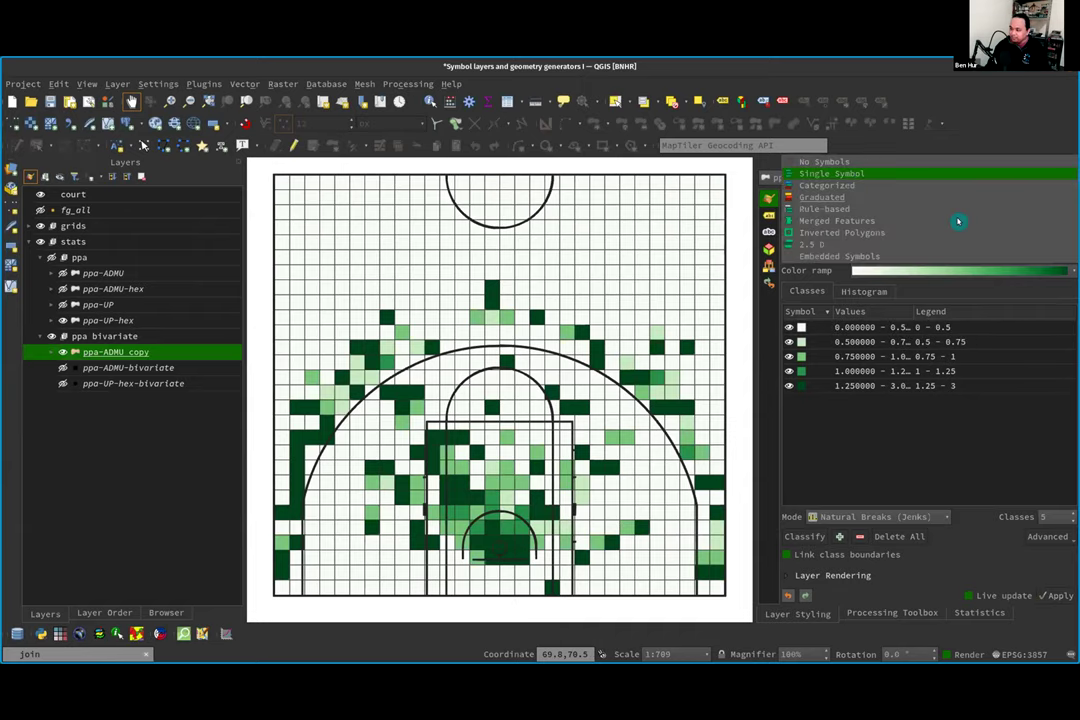
left_click(835, 174)
left_click(916, 232)
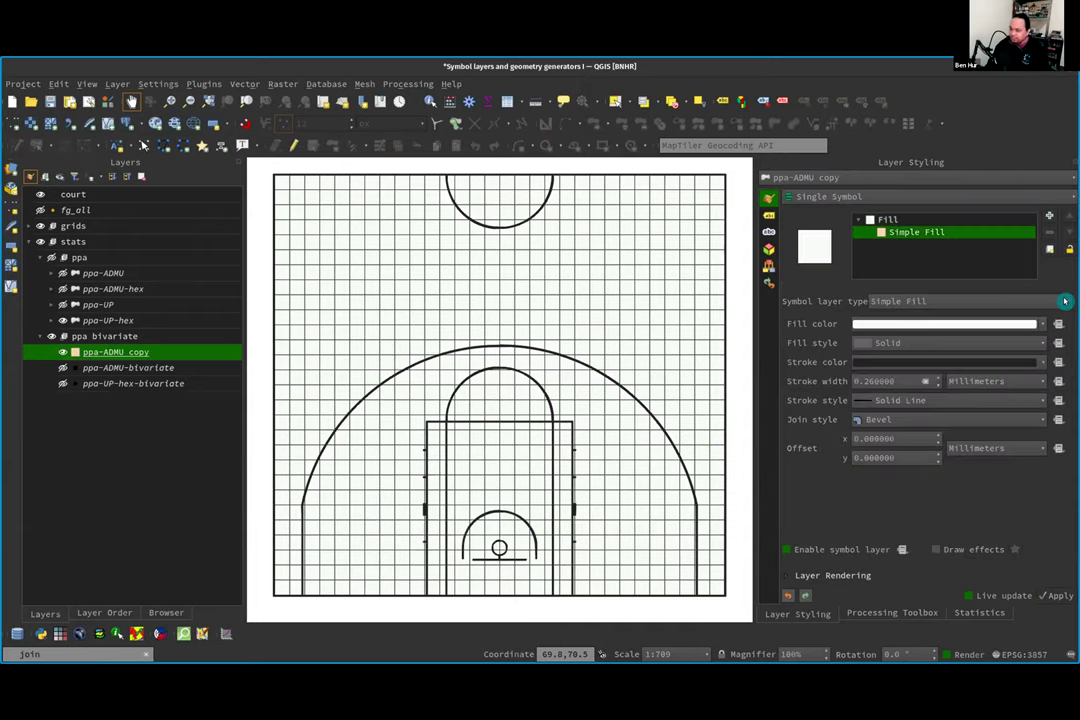
left_click(1065, 301)
left_click(963, 208)
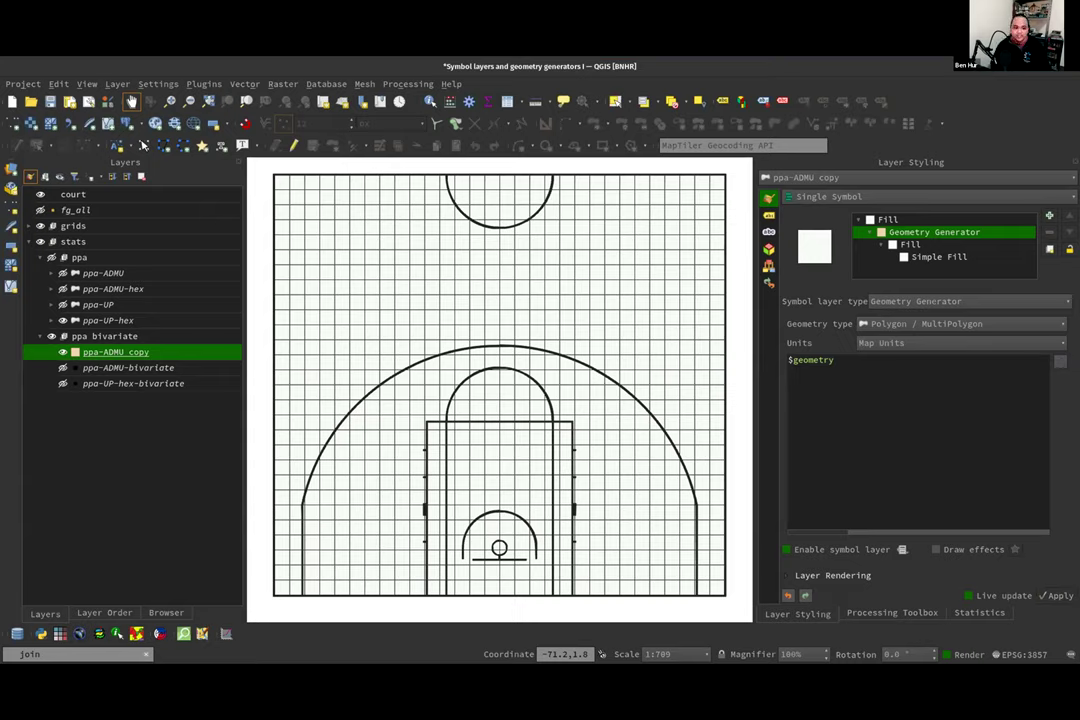
Step: Set the generator's geometry type to Point / MultiPoint and its expression to centroid($geometry)
left_click(855, 359)
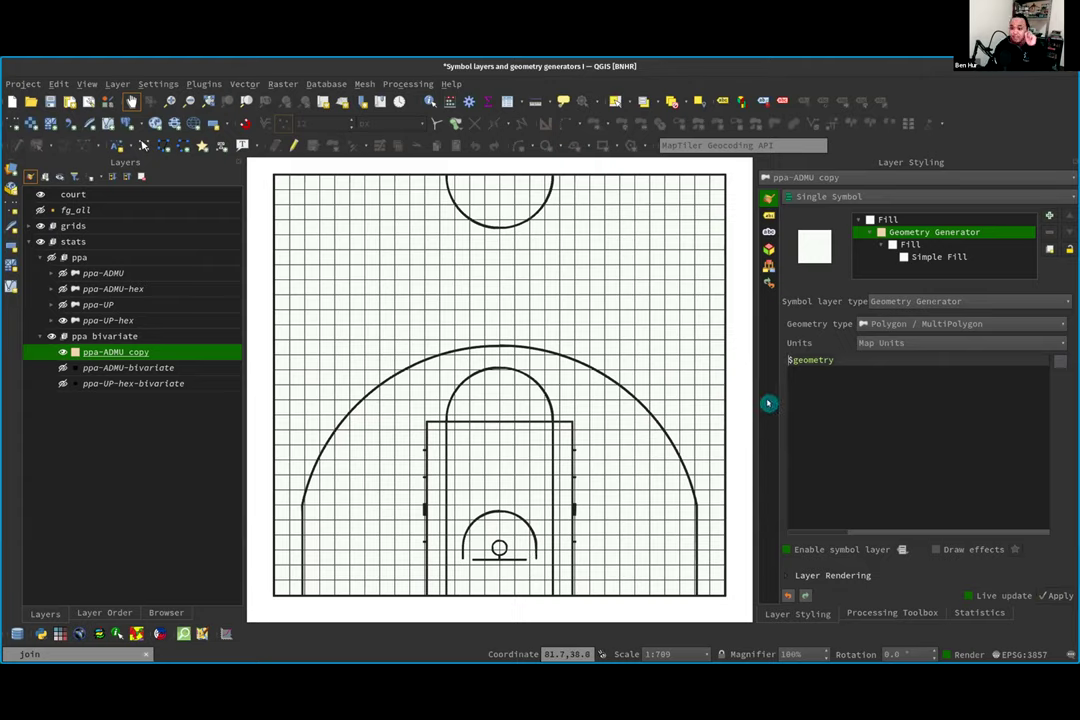
left_click(950, 325)
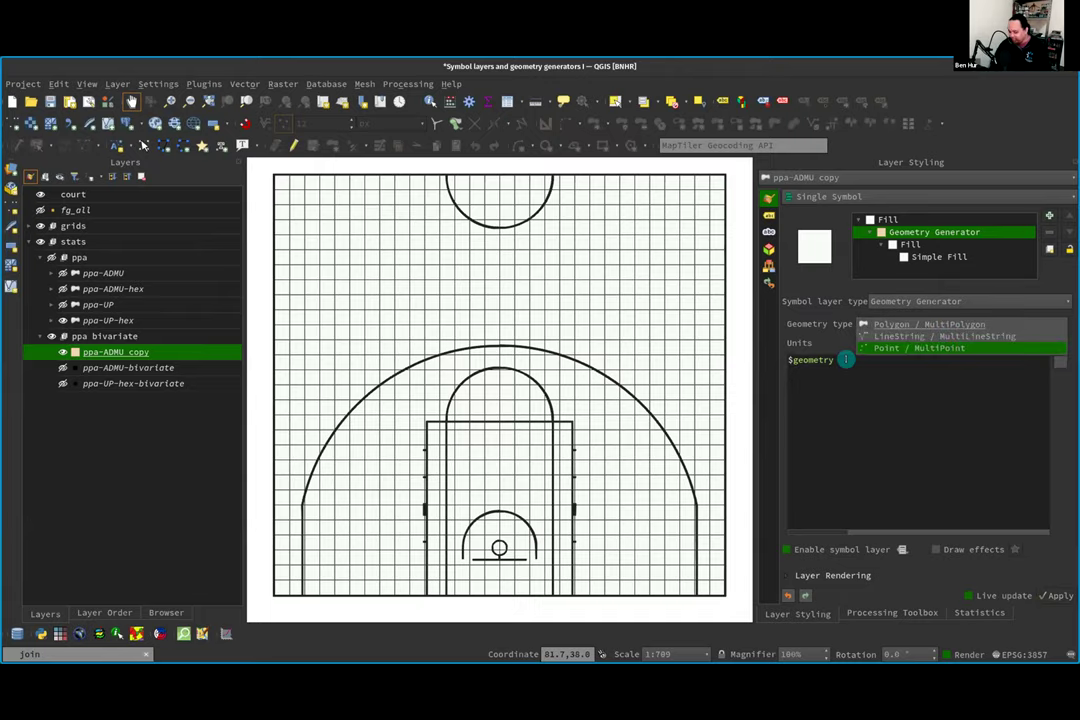
left_click(846, 354)
left_click(1055, 357)
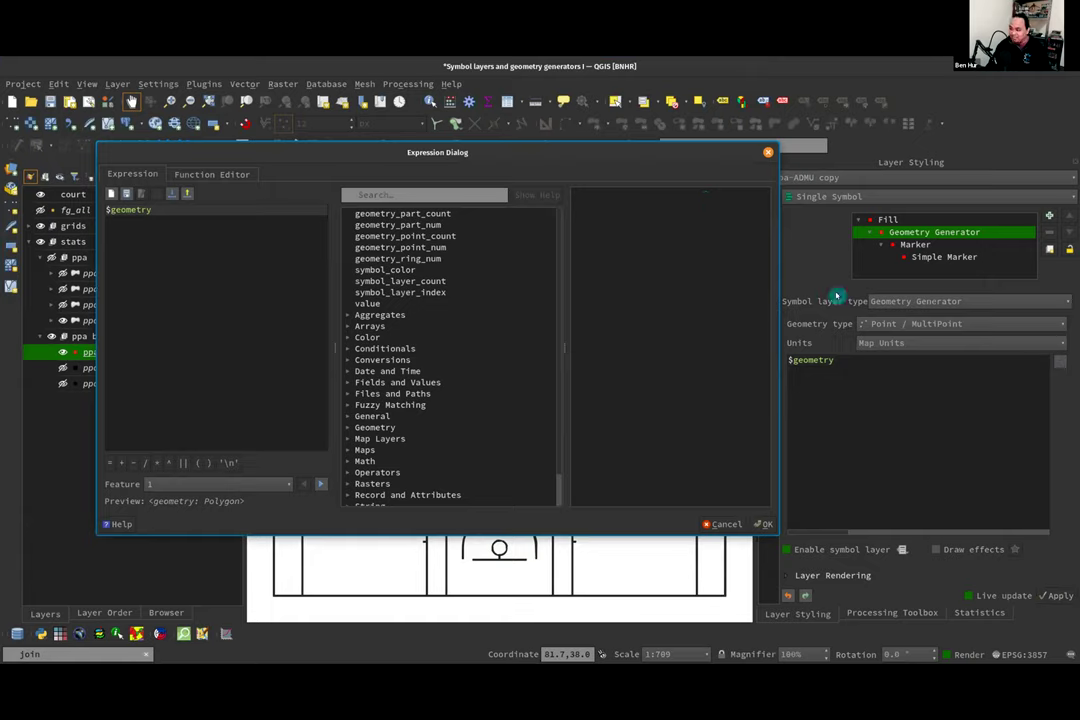
key("Escape")
type("centroid(")
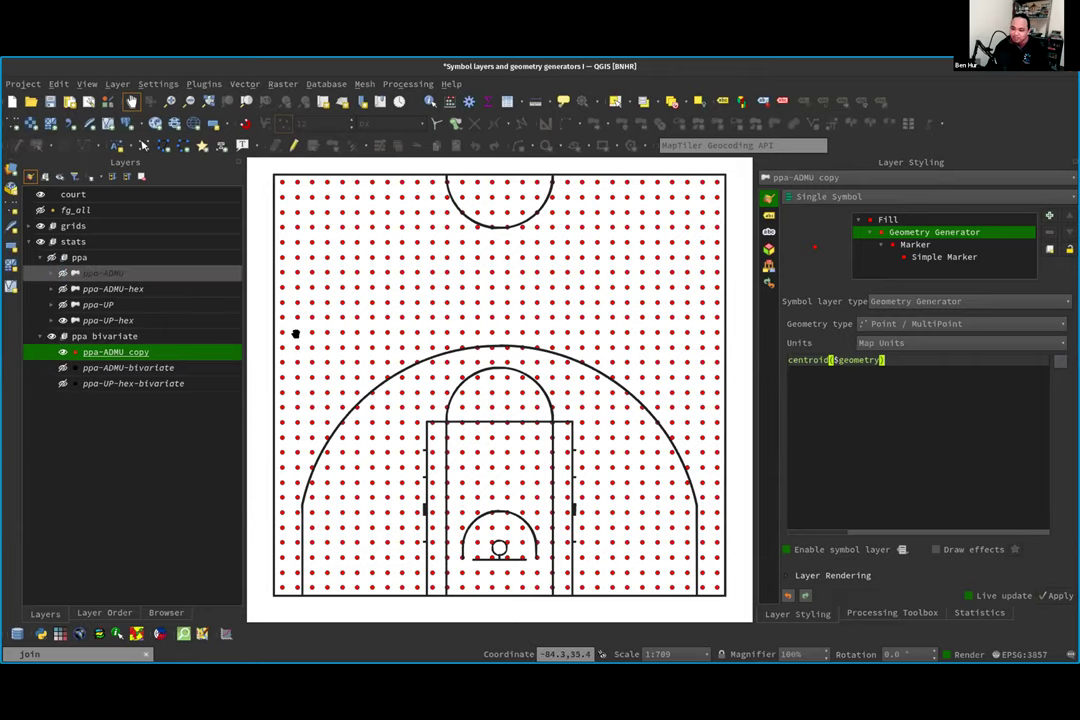
Step: Toggle the ppa-ADMU grid to compare it with the generated centroid points
left_click(60, 273)
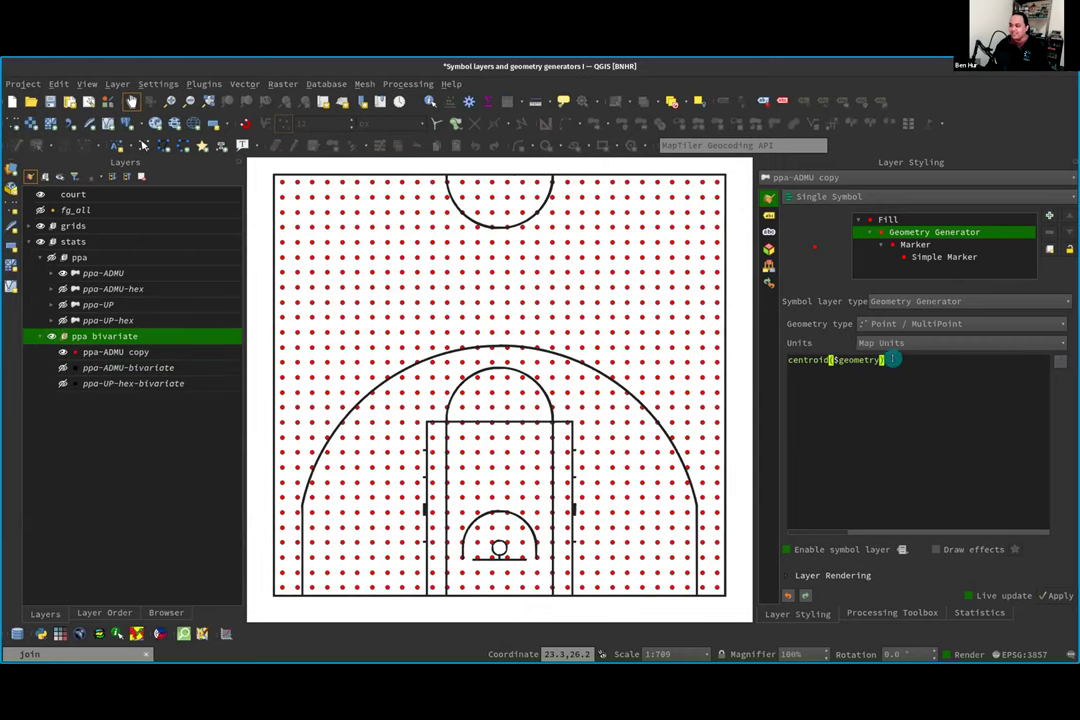
left_click(899, 228)
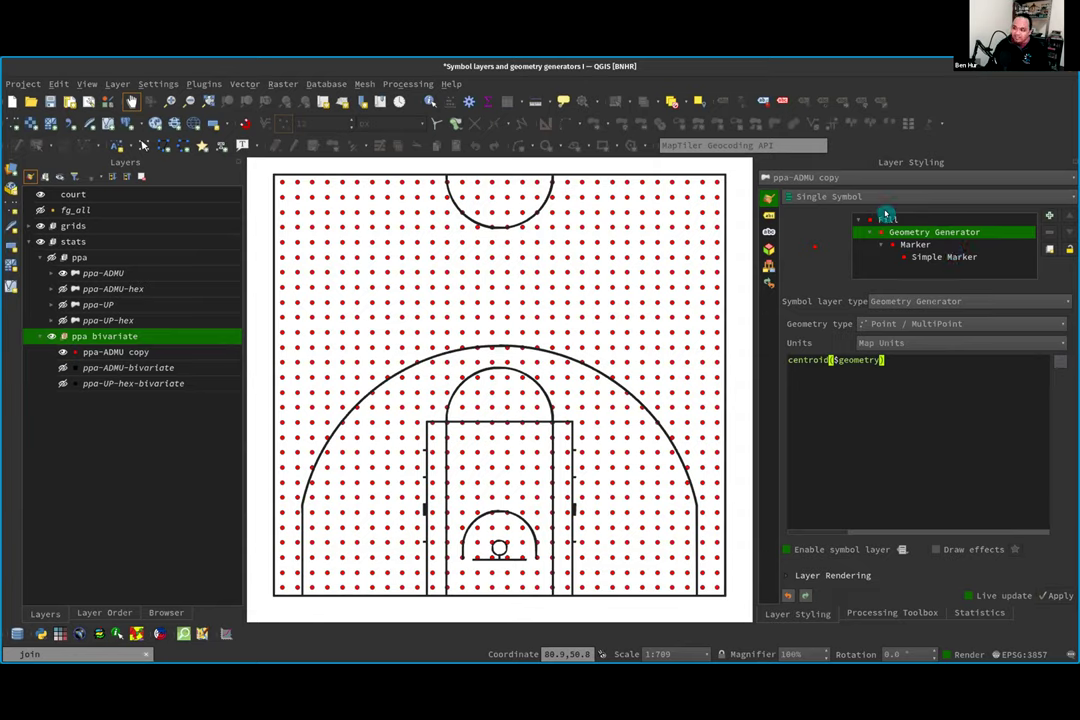
Step: Select the Simple Marker of the ppa-ADMU copy layer's centroid symbol for editing
left_click(938, 258)
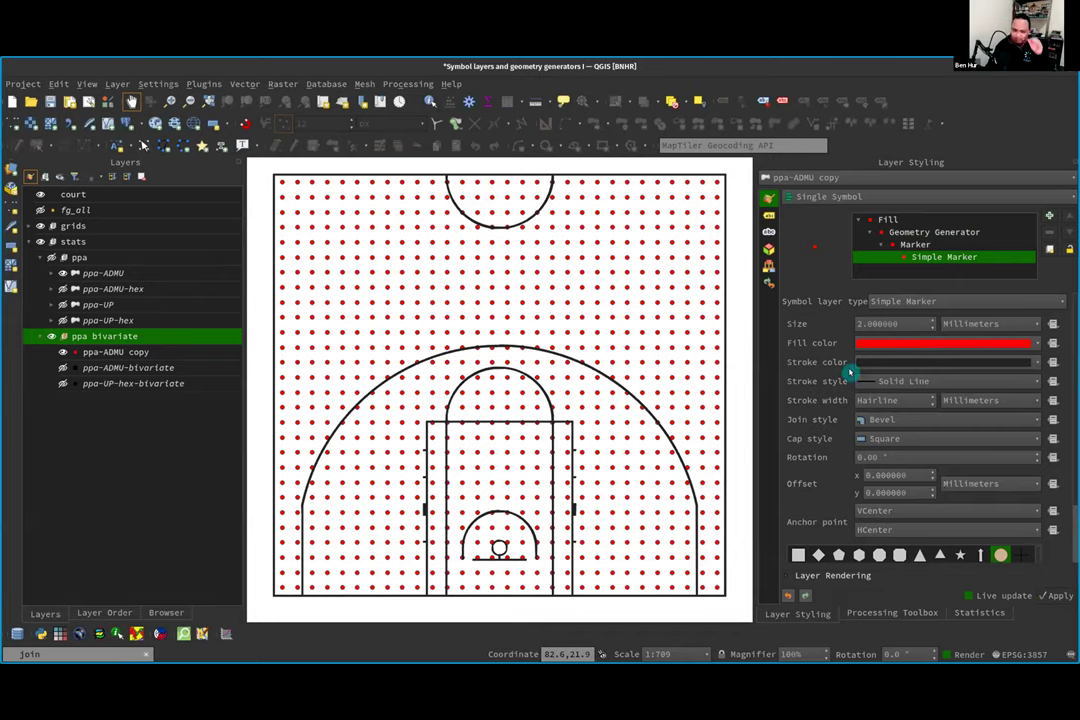
left_click_drag(188, 367, 543, 376)
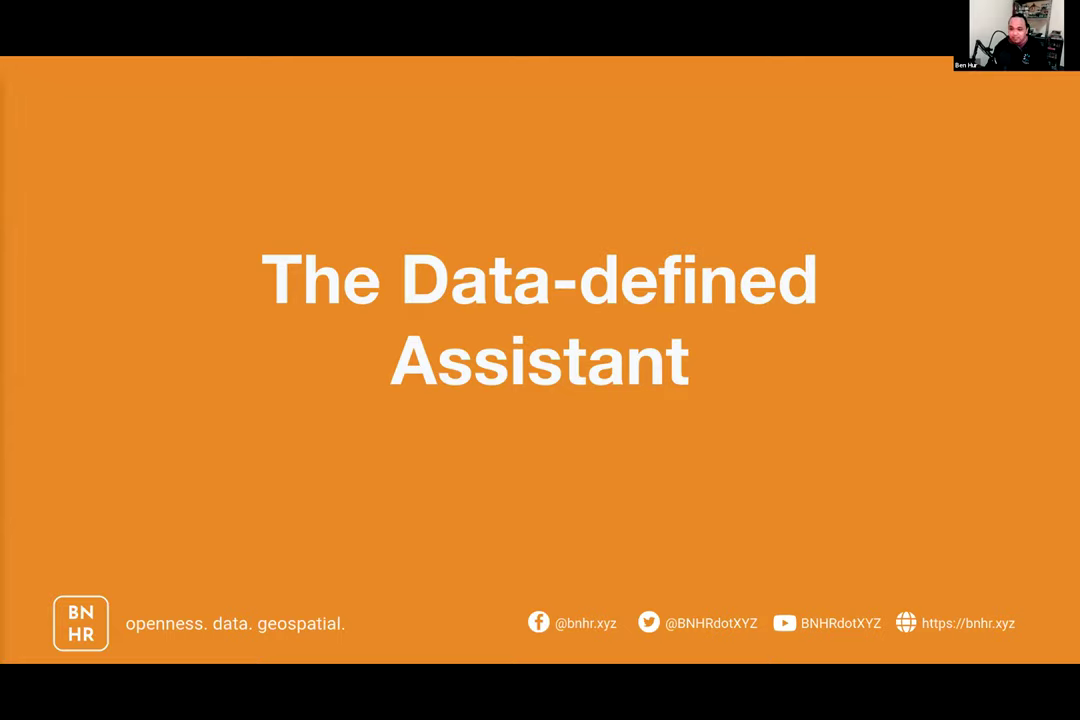
key("Right")
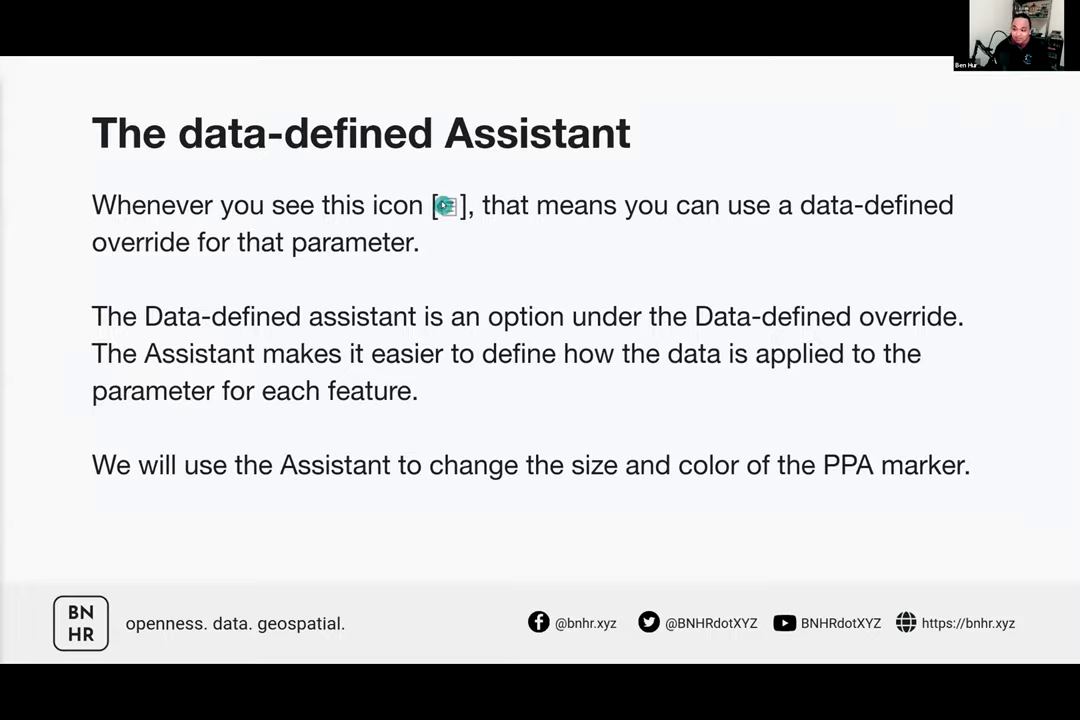
key("Right")
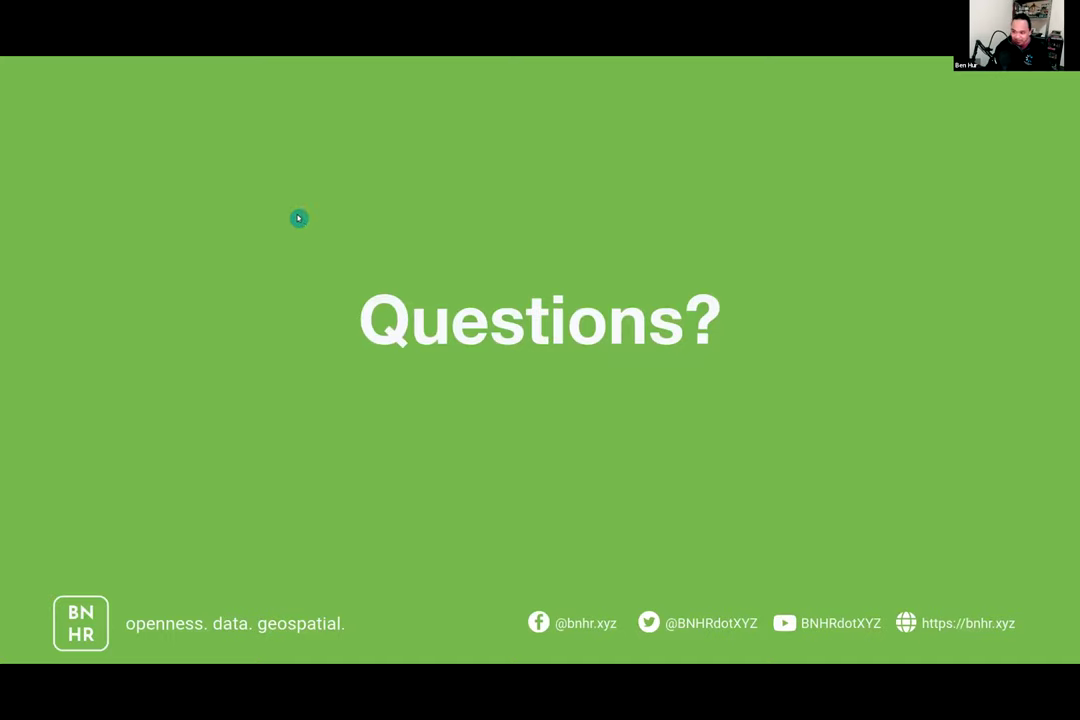
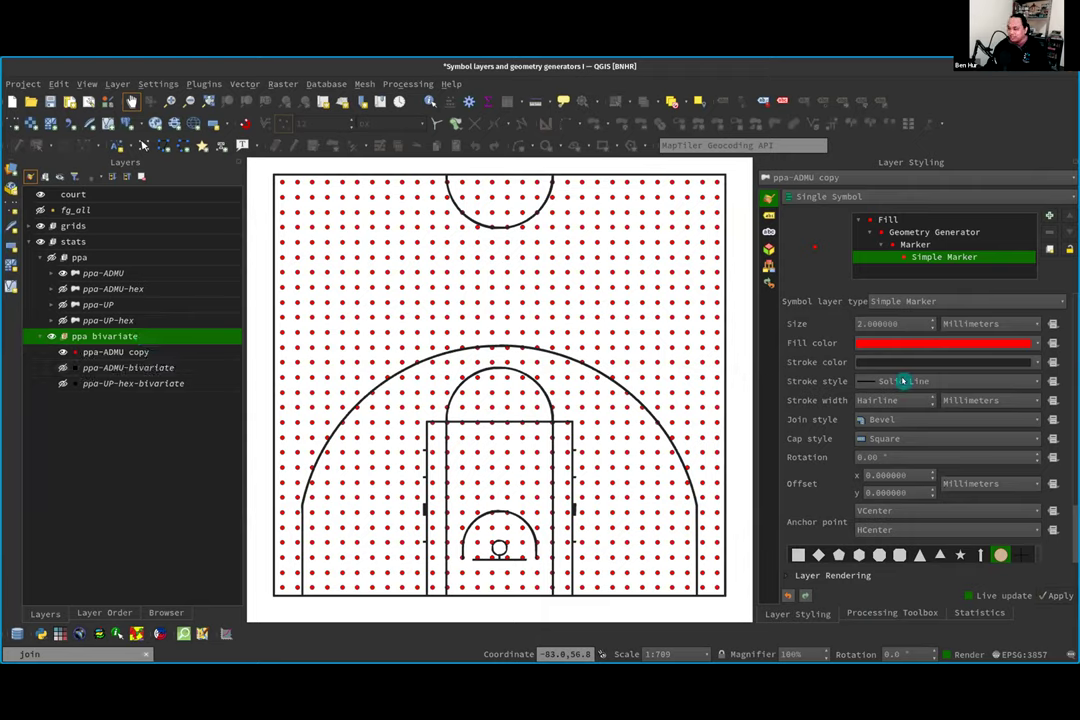
Step: Set the marker's size unit to Meters at Scale and use the size Assistant with made_points_count as its source
left_click(1031, 322)
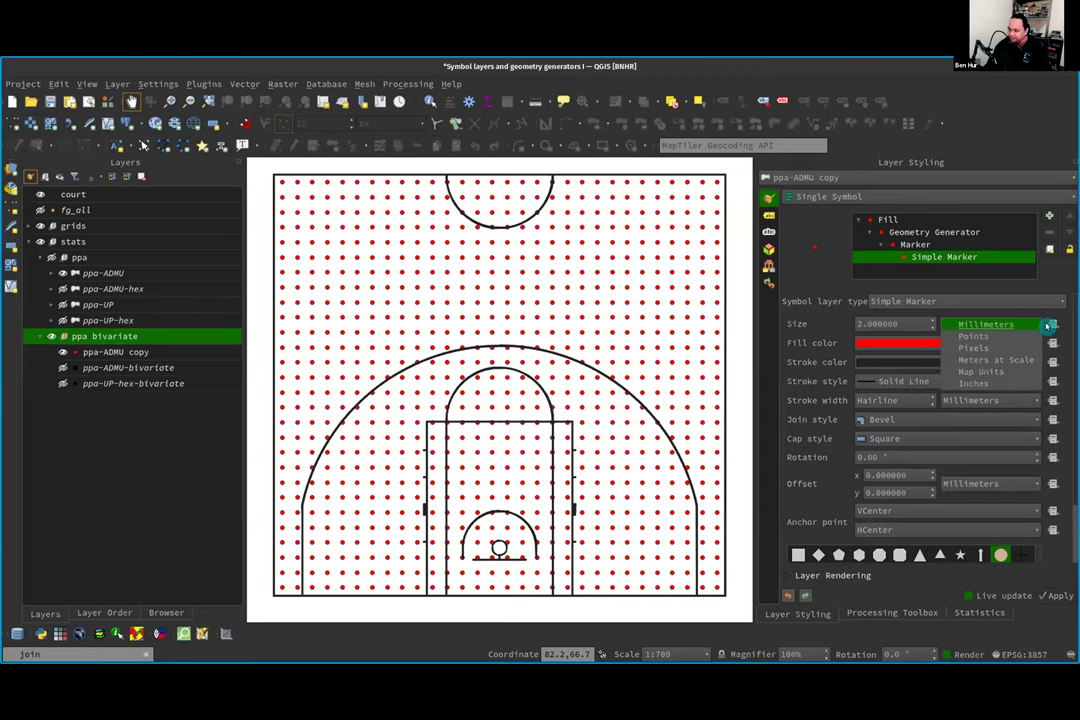
left_click(983, 360)
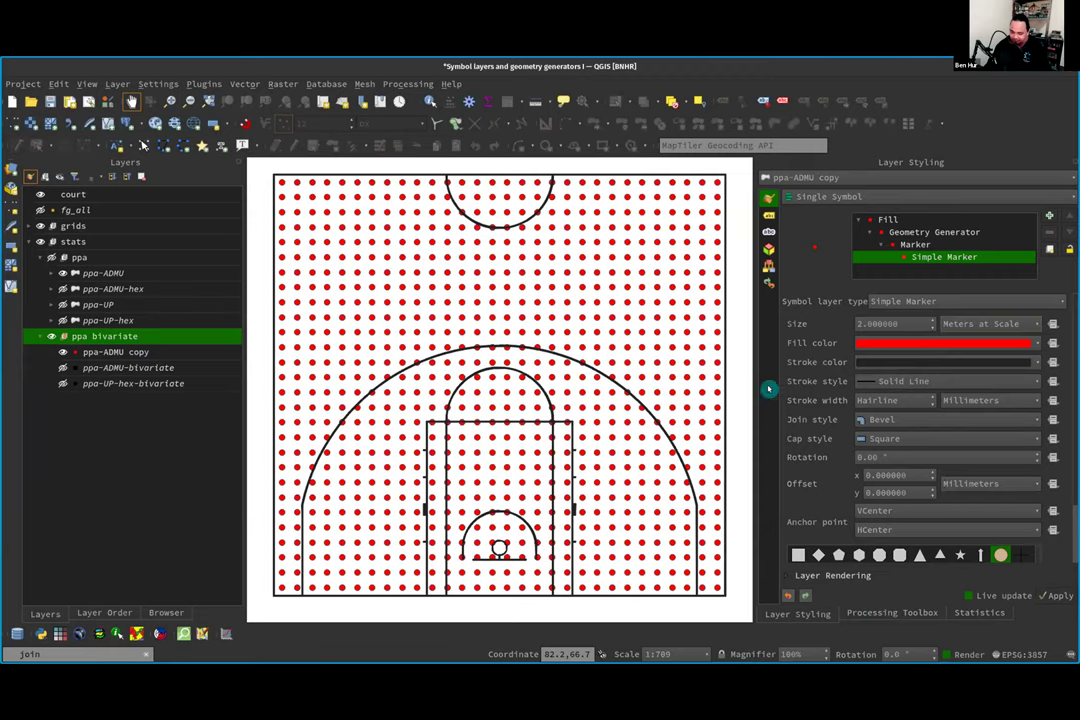
left_click(1045, 323)
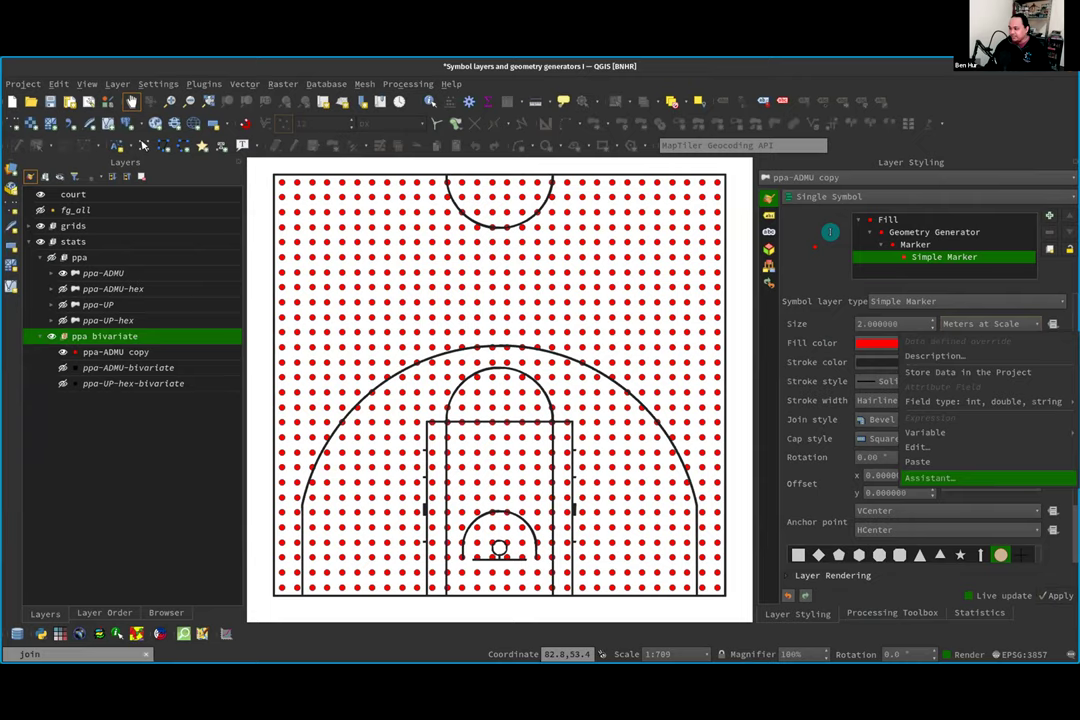
key("Return")
left_click(928, 231)
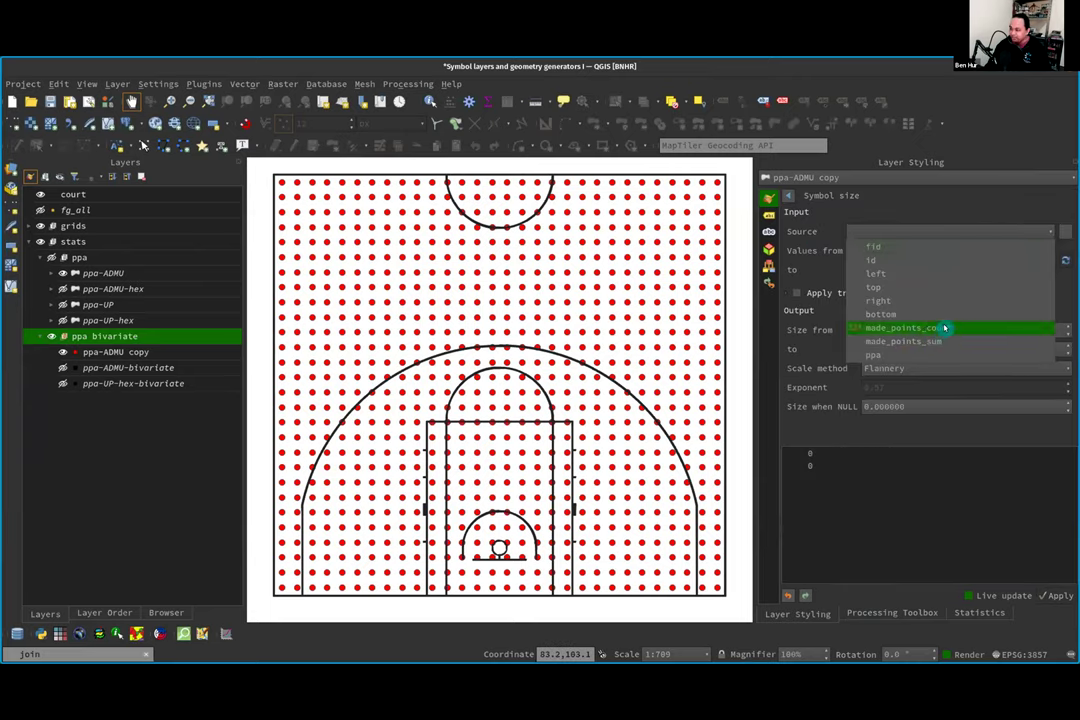
left_click(944, 328)
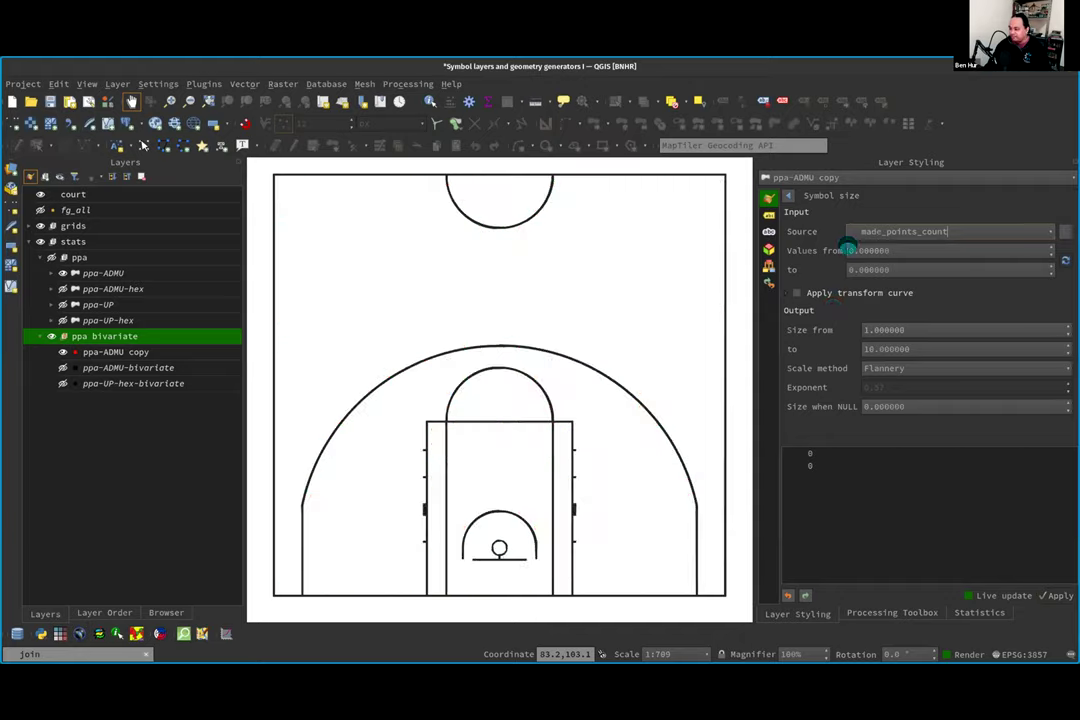
Step: Set the upper limit of the Assistant's input values to 20
key("Tab")
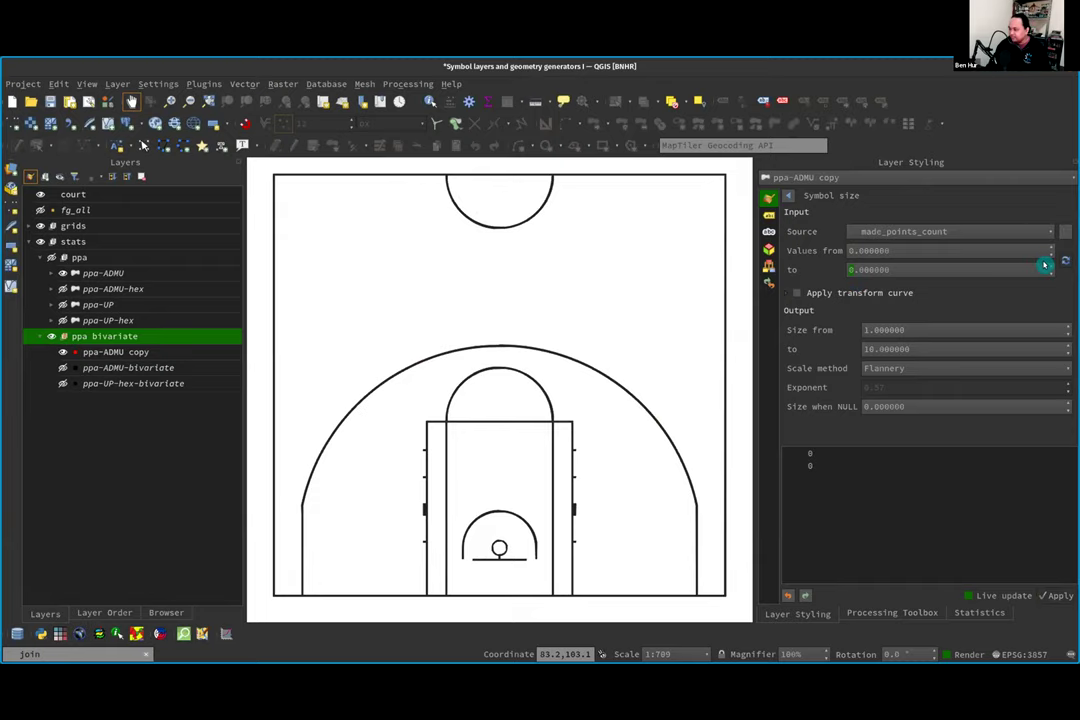
scroll(1044, 265, "up", 3)
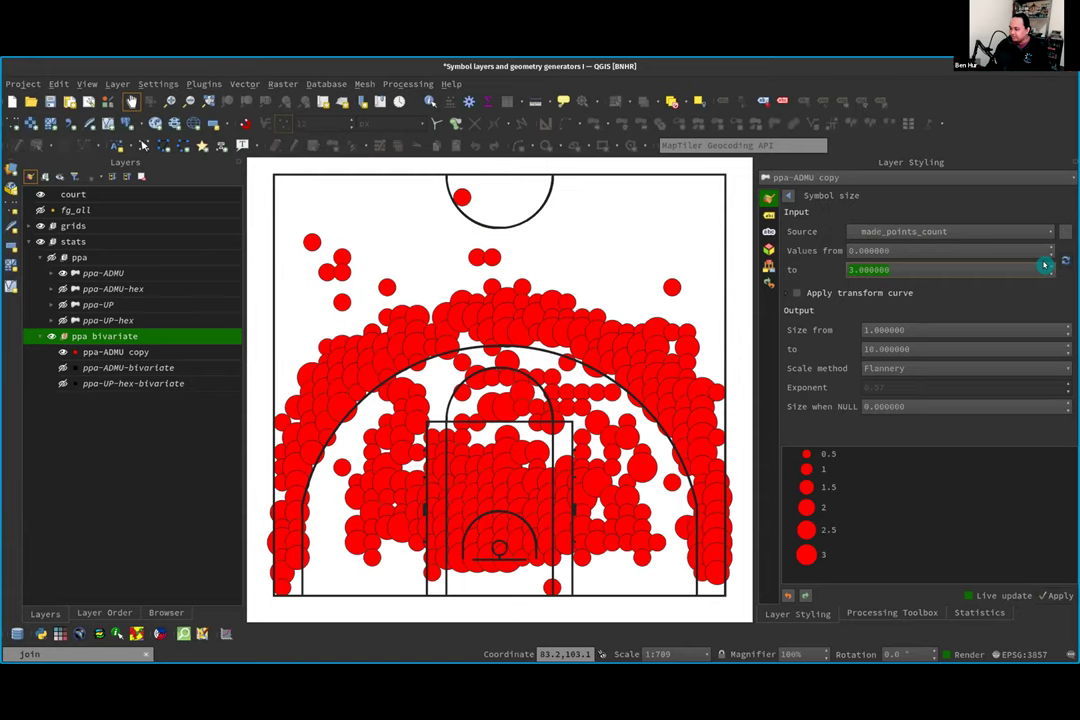
scroll(1044, 265, "up", 12)
scroll(1044, 265, "up", 5)
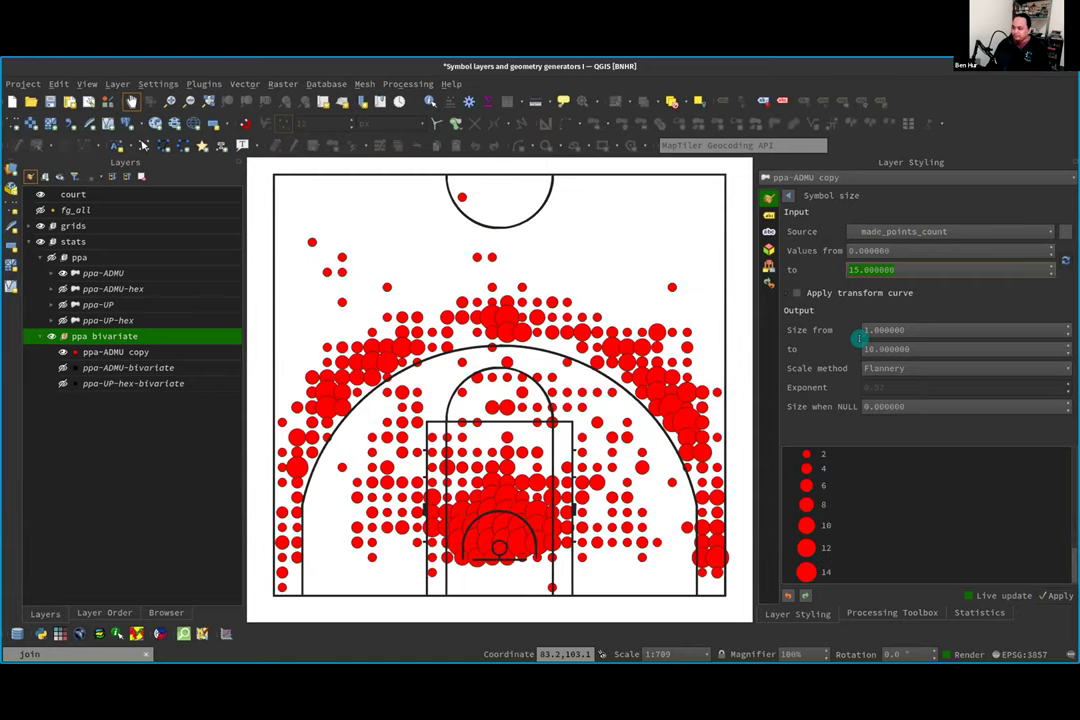
Step: Set the Assistant's output marker sizes to range from 0 to 5
left_click(970, 355)
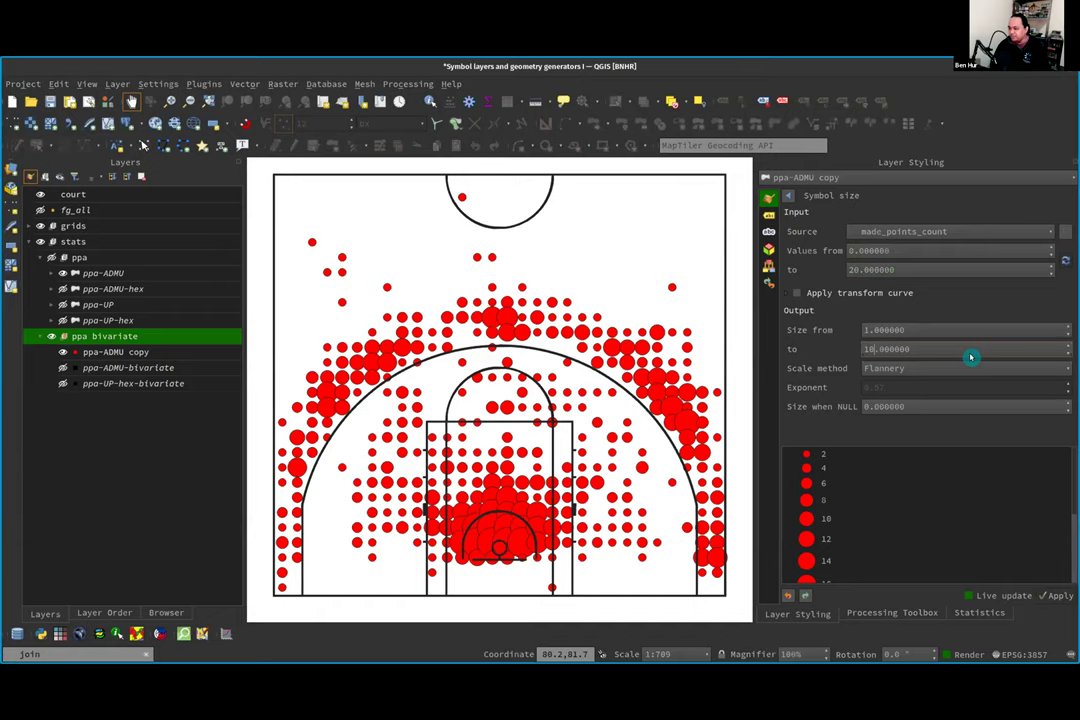
key("BackSpace")
key("BackSpace")
type("5")
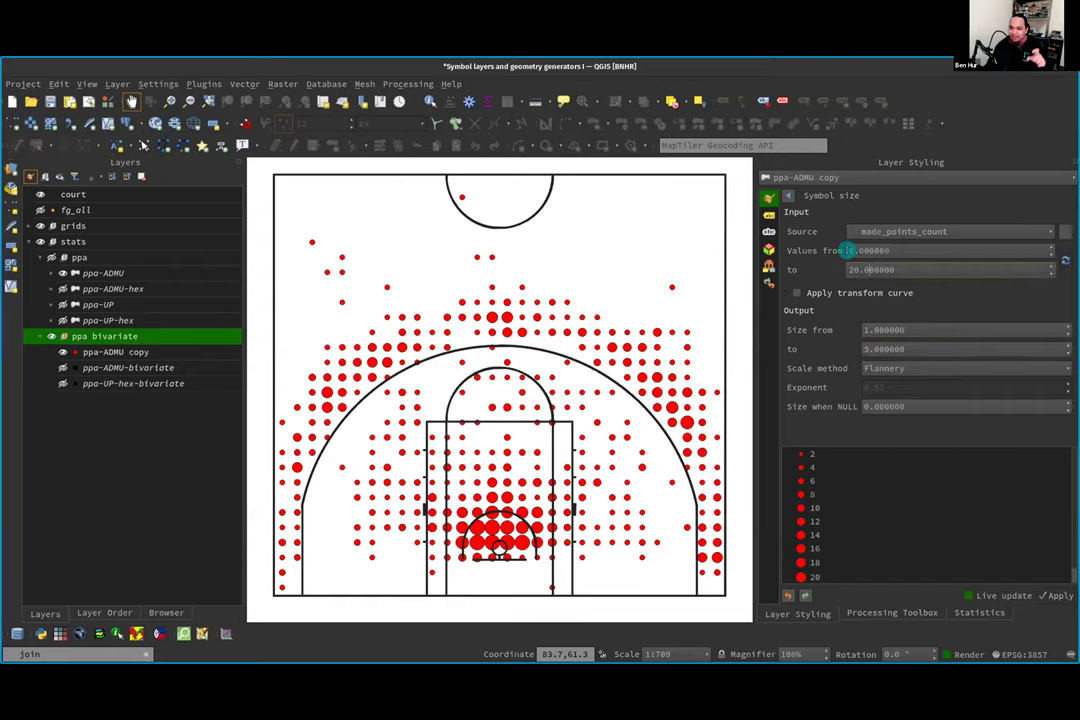
left_click(925, 336)
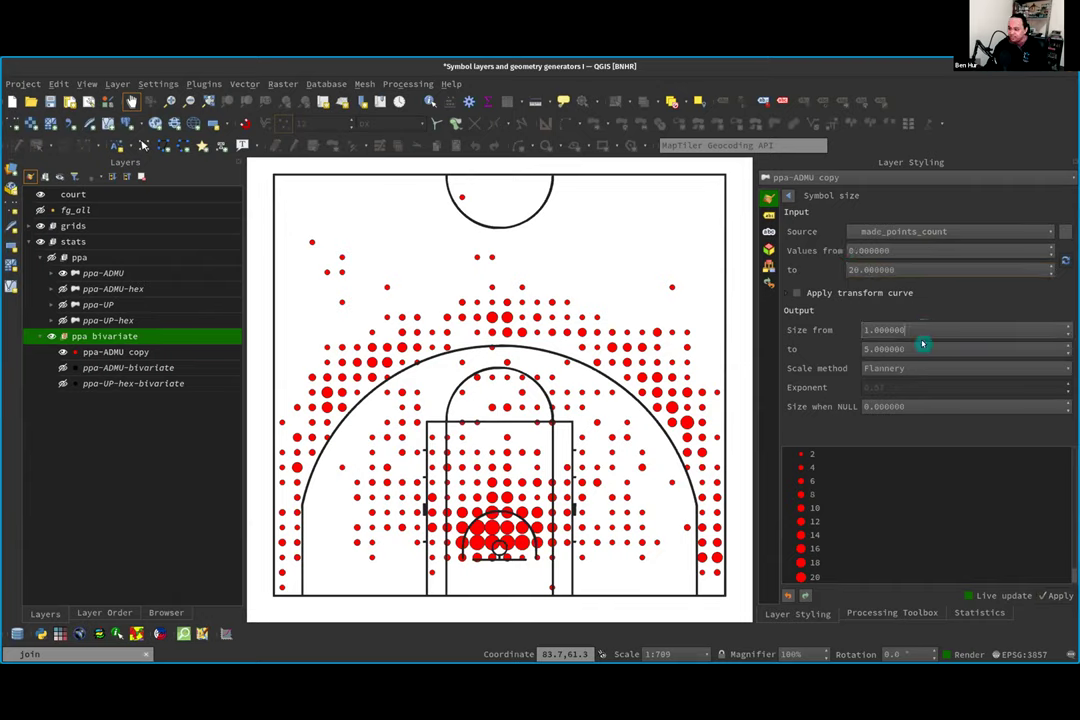
left_click(866, 332)
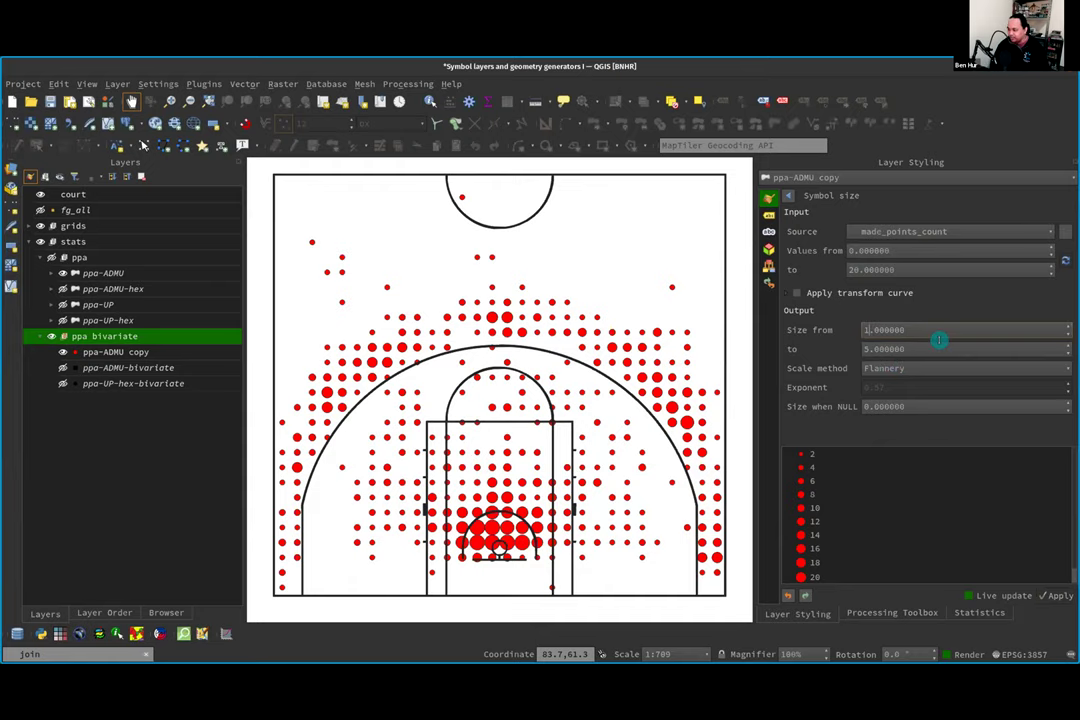
key("BackSpace")
type("0")
key("Tab")
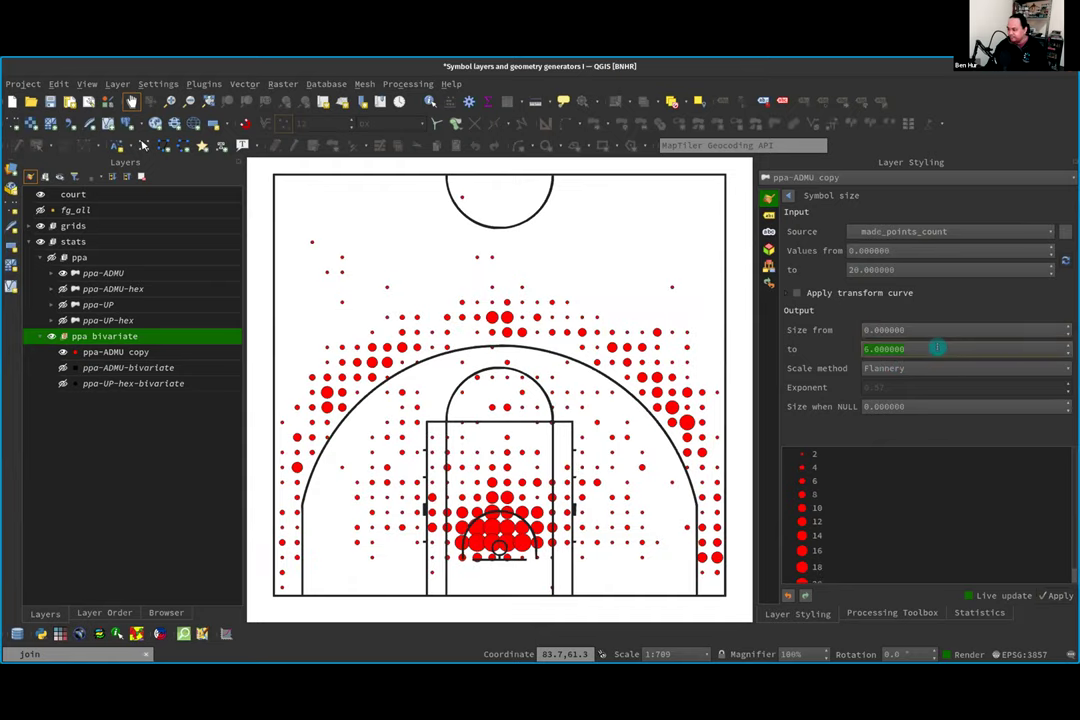
left_click(1066, 353)
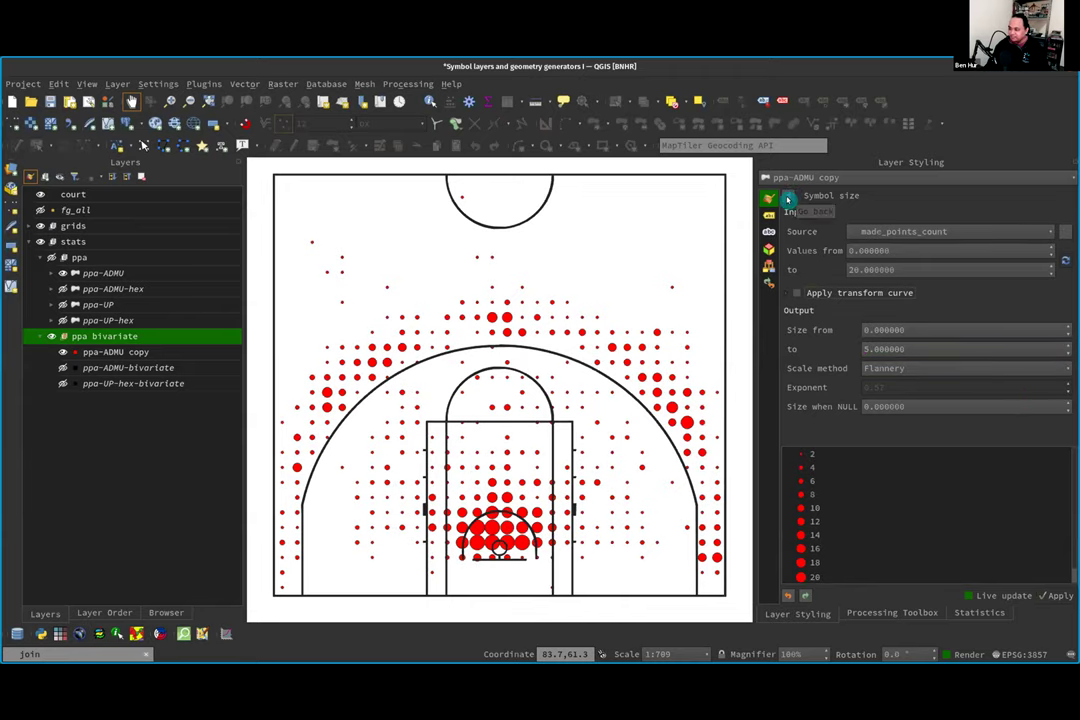
Step: Return to the Simple Marker settings and change the marker shape to a square
left_click(788, 199)
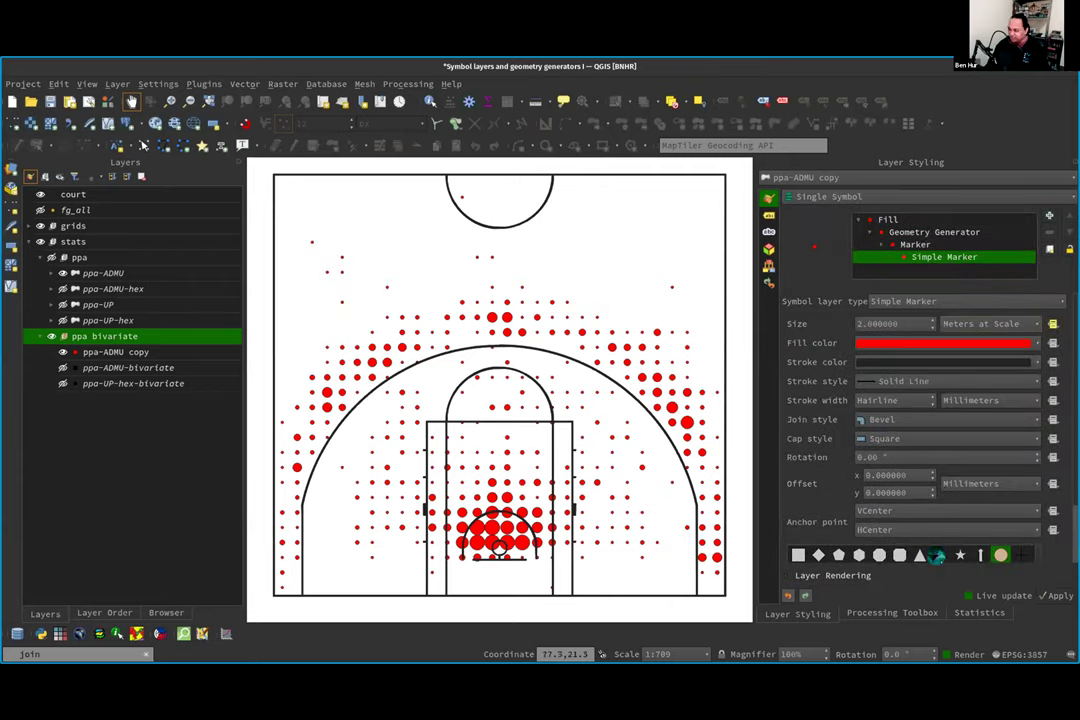
left_click(797, 553)
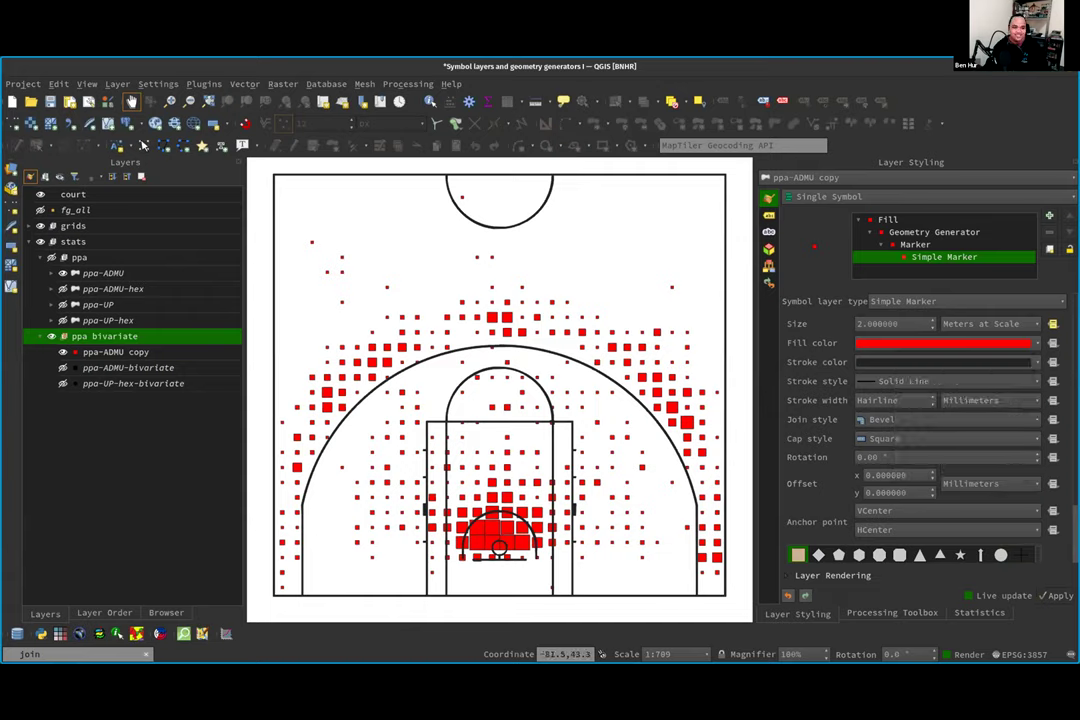
Step: Examine the expression behind the marker's data-defined size, including its nested functions, and leave it unedited
left_click(1052, 324)
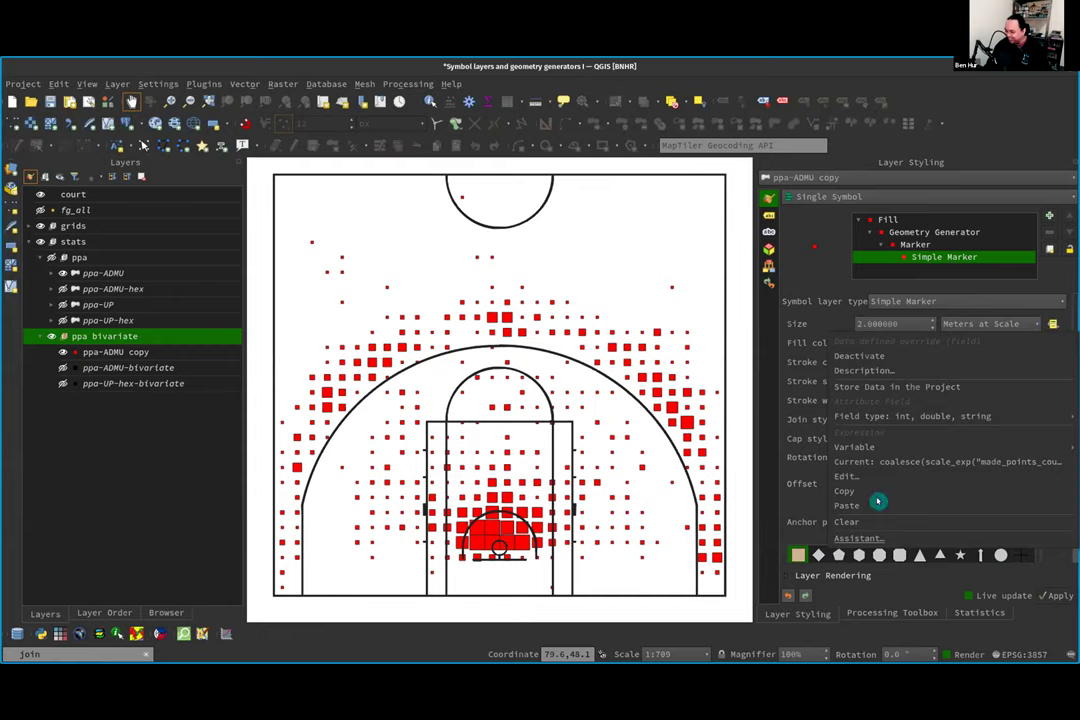
left_click(890, 476)
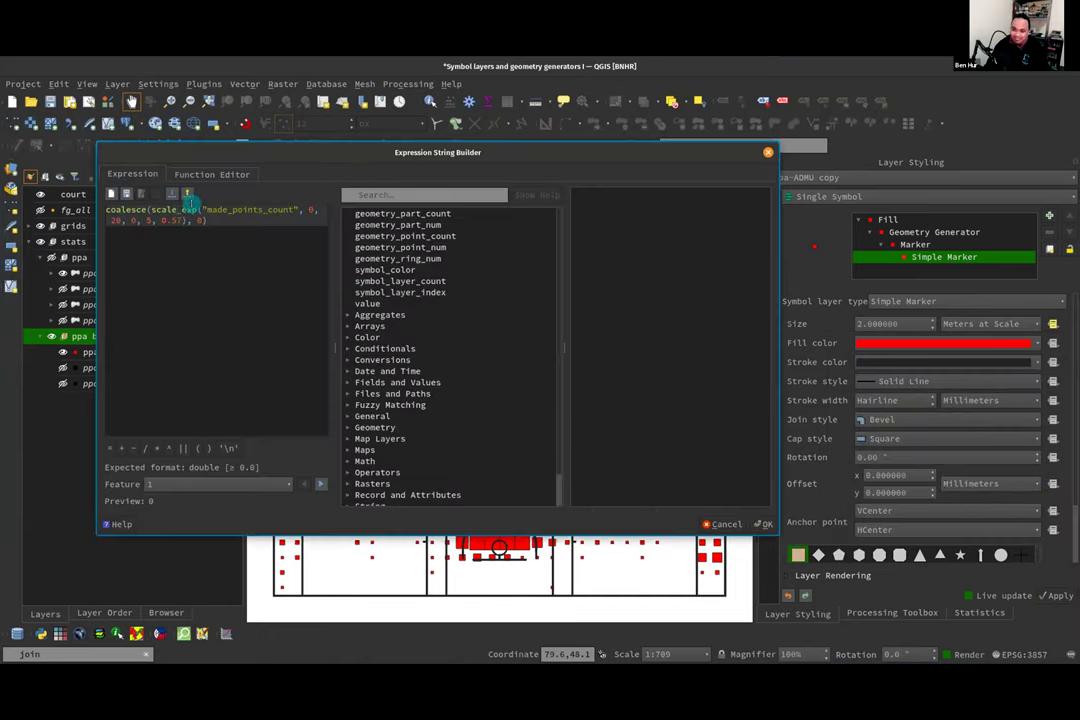
key("ctrl+a")
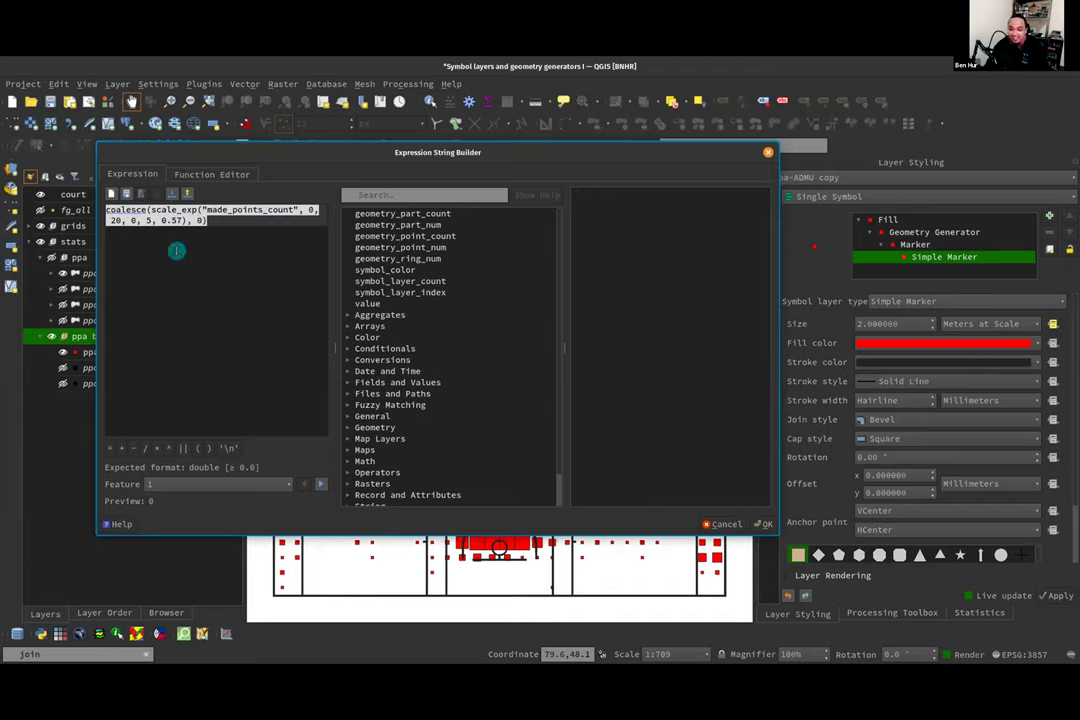
left_click(198, 210)
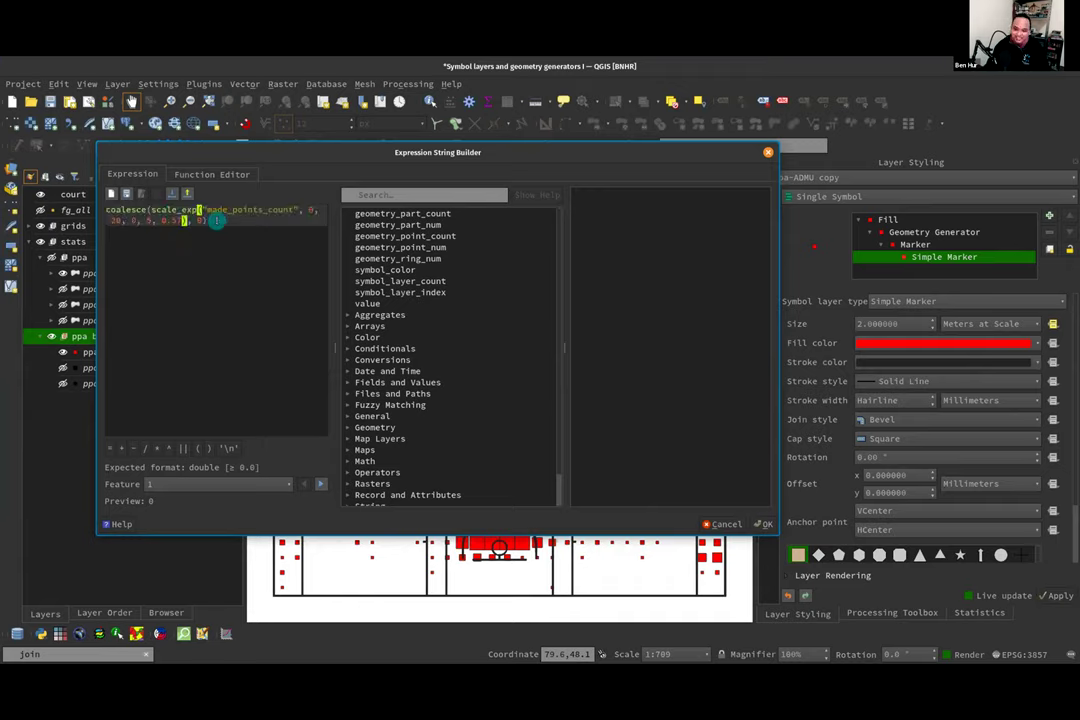
left_click(148, 210)
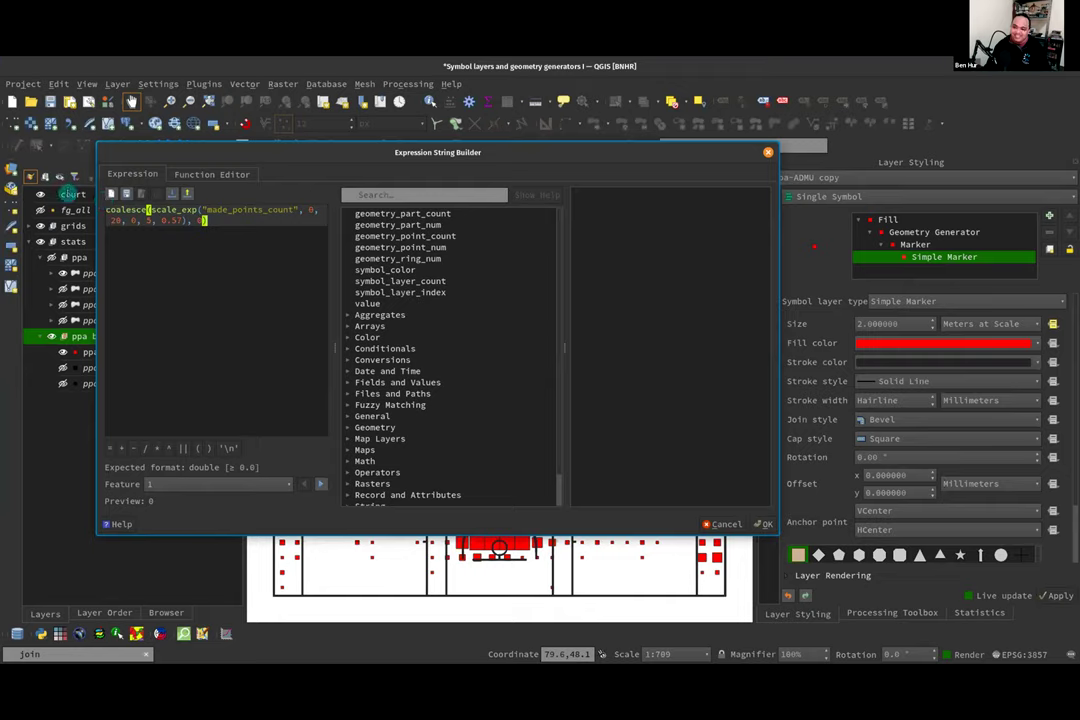
key("ctrl+a")
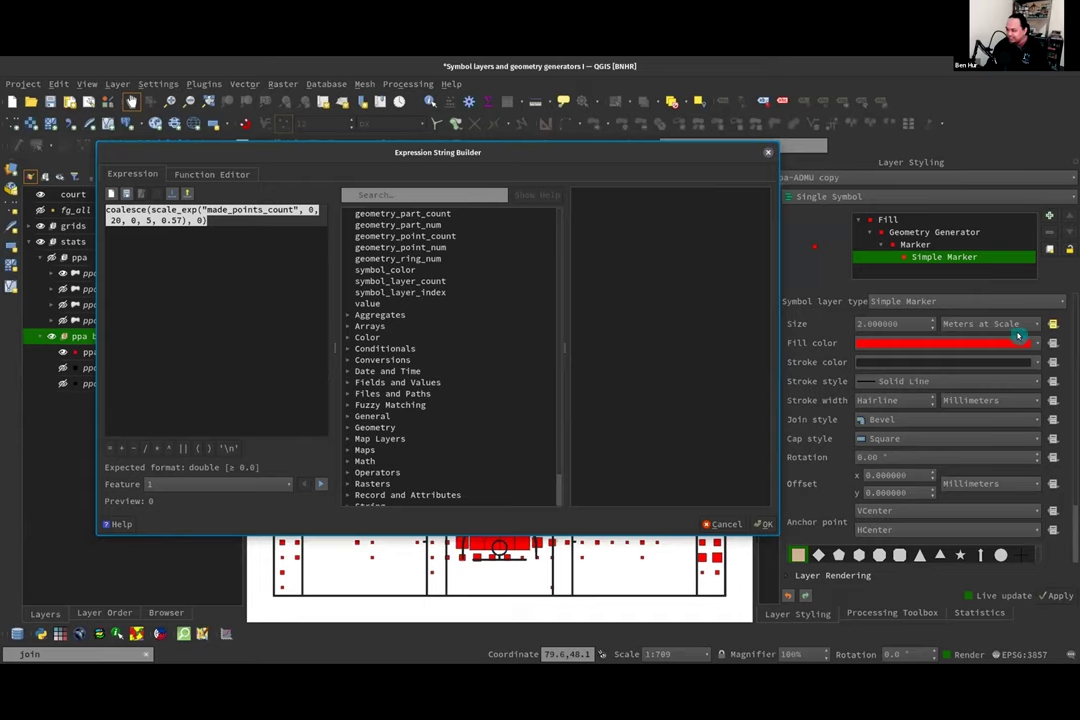
key("Escape")
Step: Review the scale methods offered by the marker's size Assistant and return to the marker settings
left_click(1053, 323)
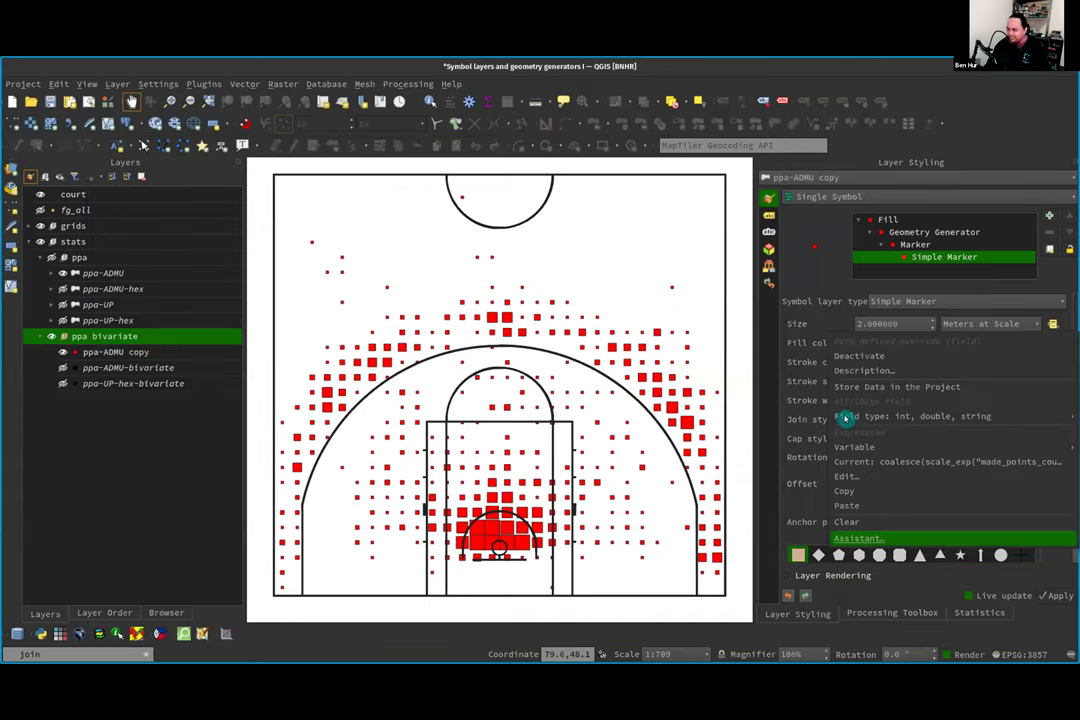
left_click(858, 538)
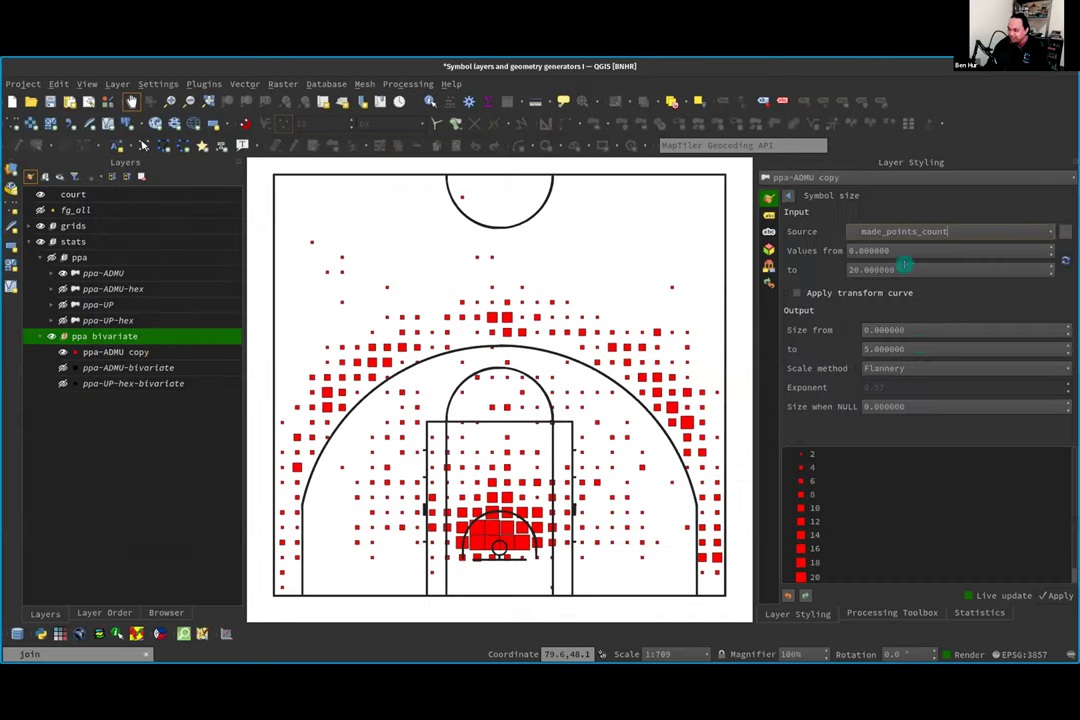
left_click(925, 369)
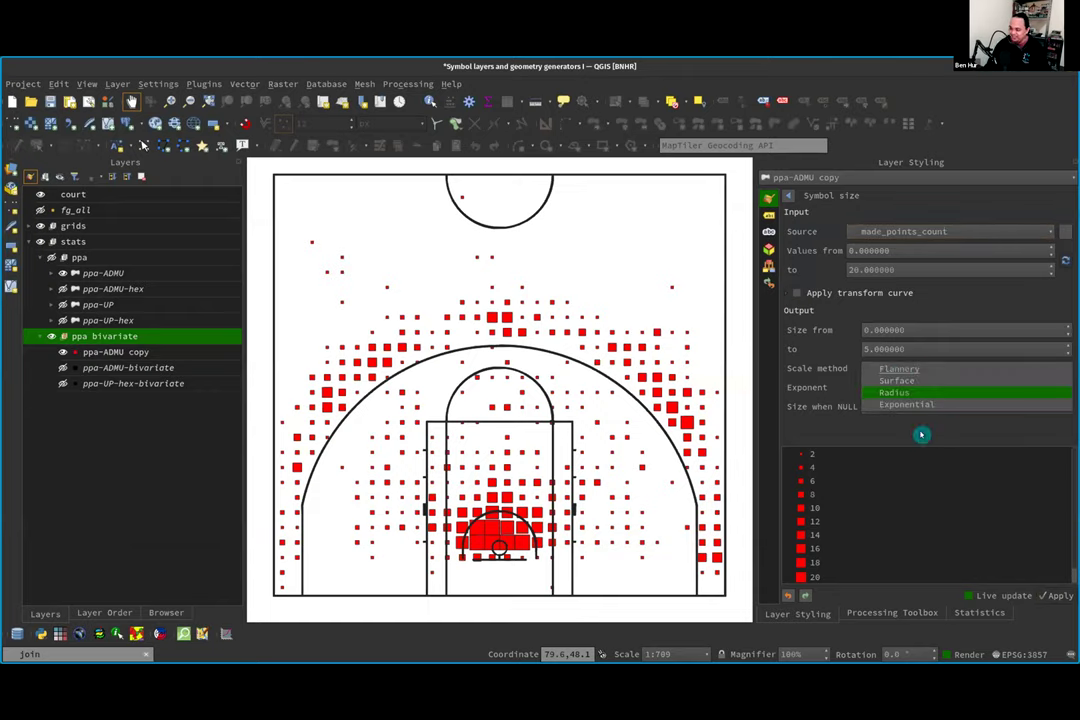
left_click(788, 195)
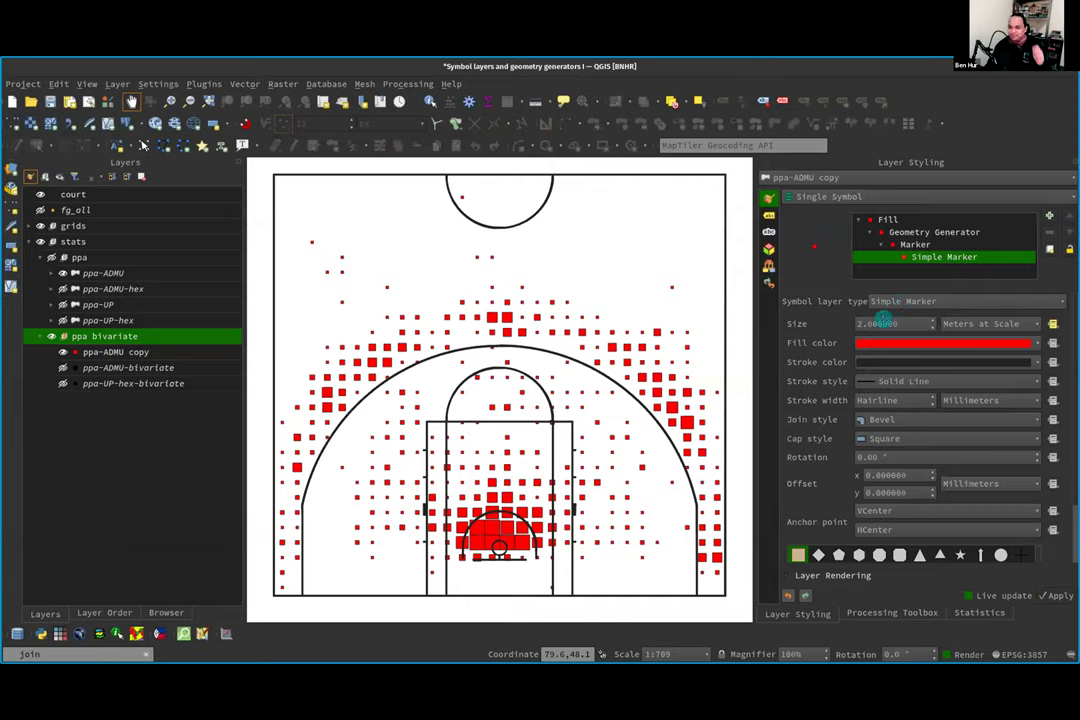
Step: Enable the transform curve in the marker's size Assistant and move a curve point close to the diagonal
left_click(1052, 323)
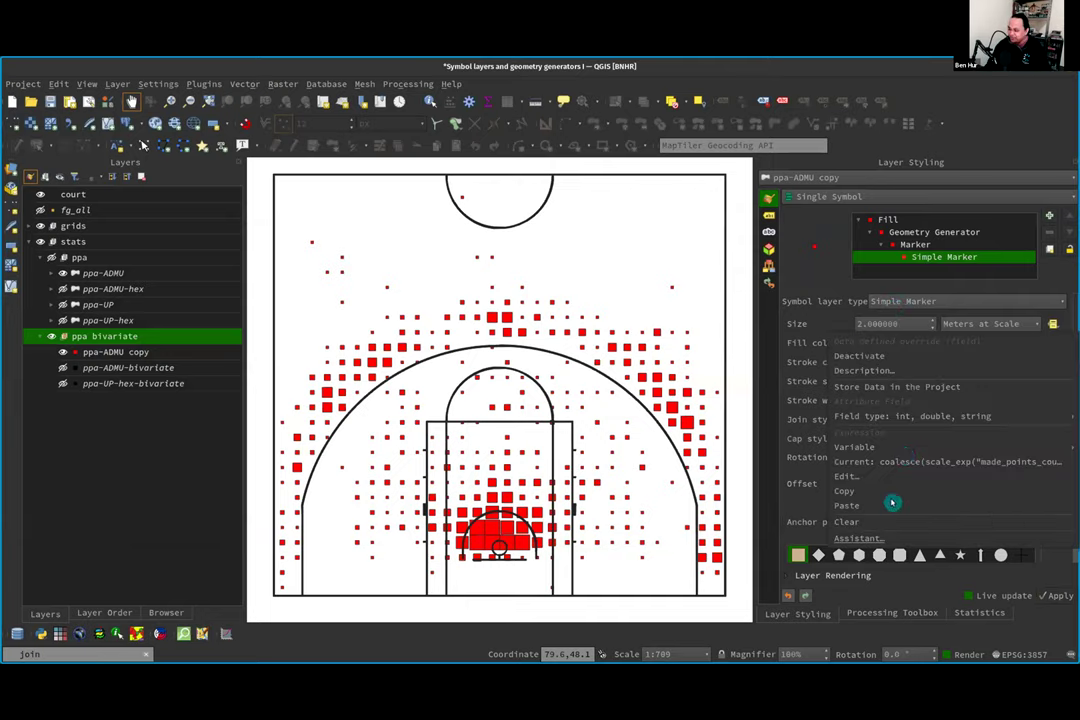
left_click(868, 538)
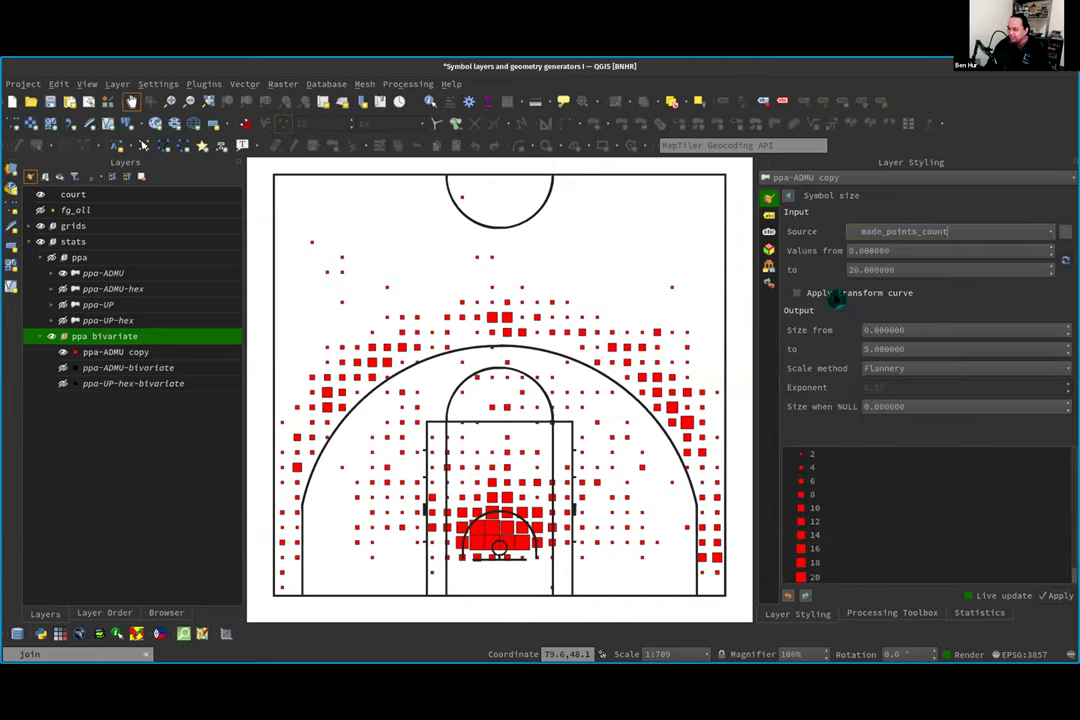
left_click(835, 294)
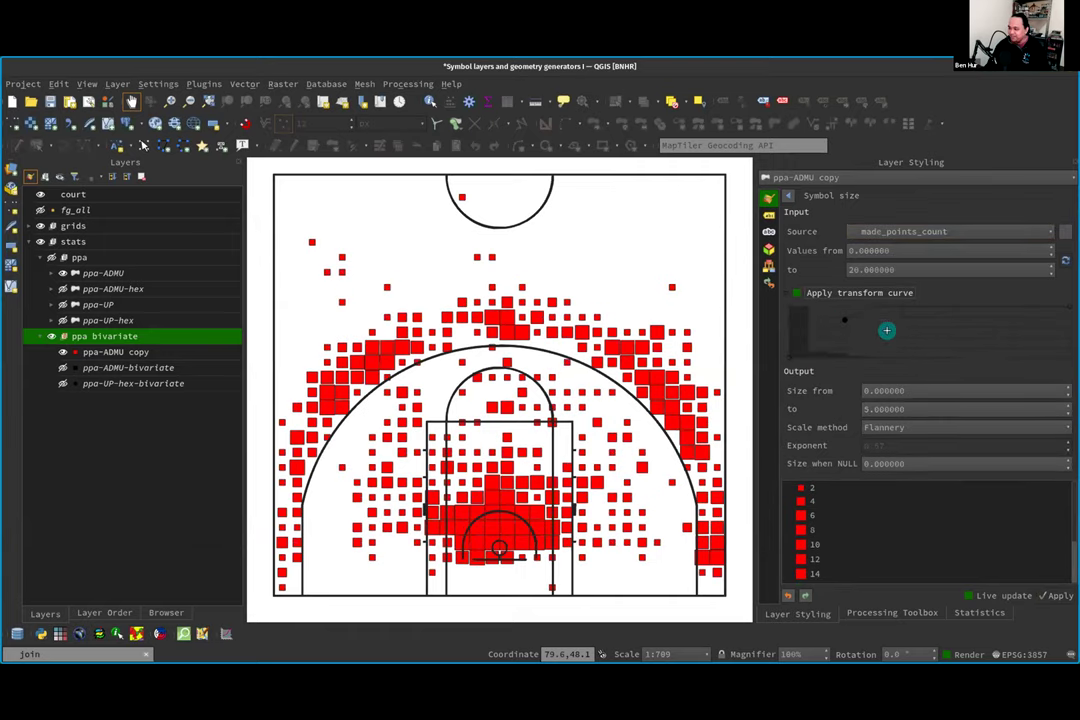
left_click_drag(886, 330, 891, 338)
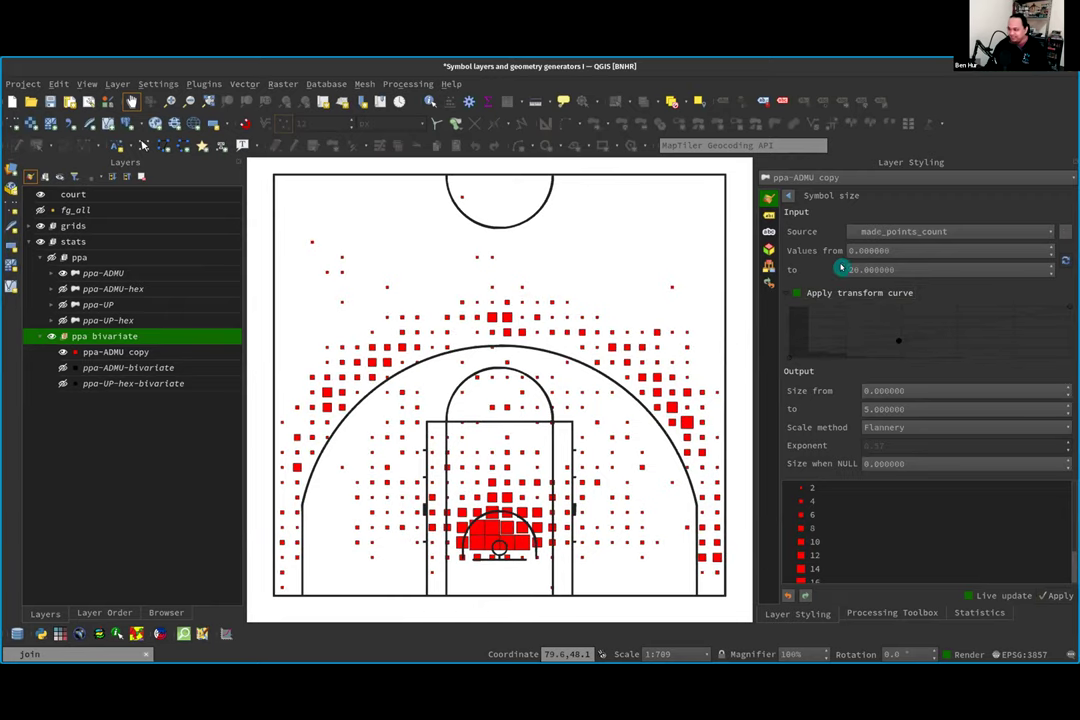
Step: Data-define the marker's fill color with the Assistant, using ppa as the source with values from 0 to 1.25
left_click(787, 193)
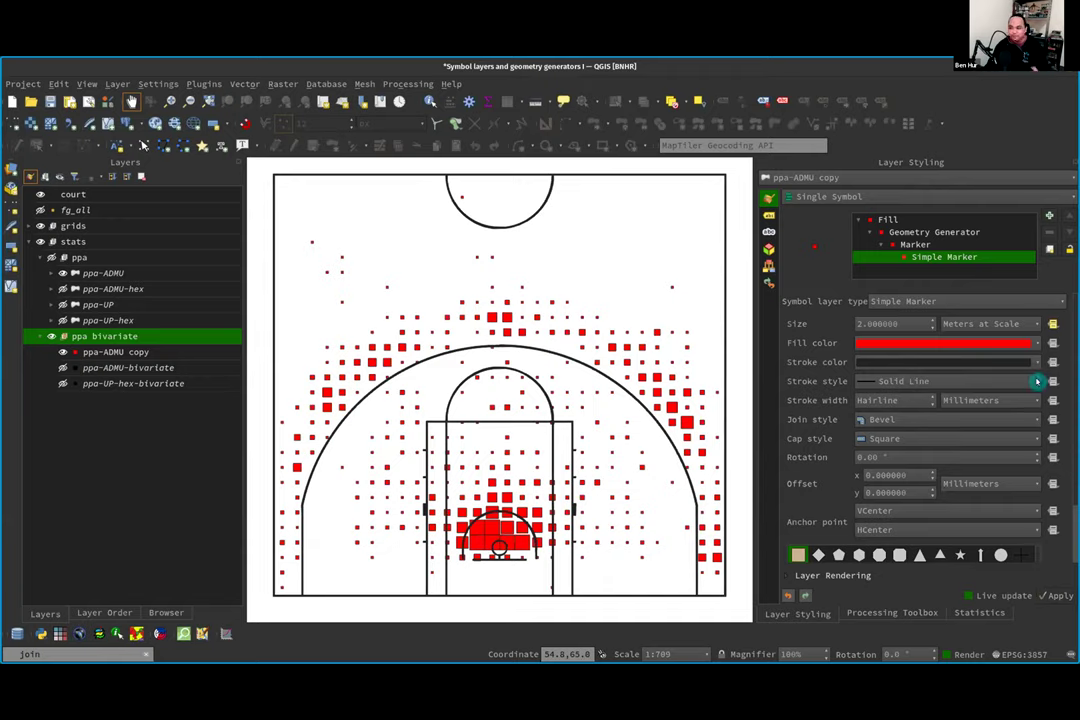
left_click(1052, 343)
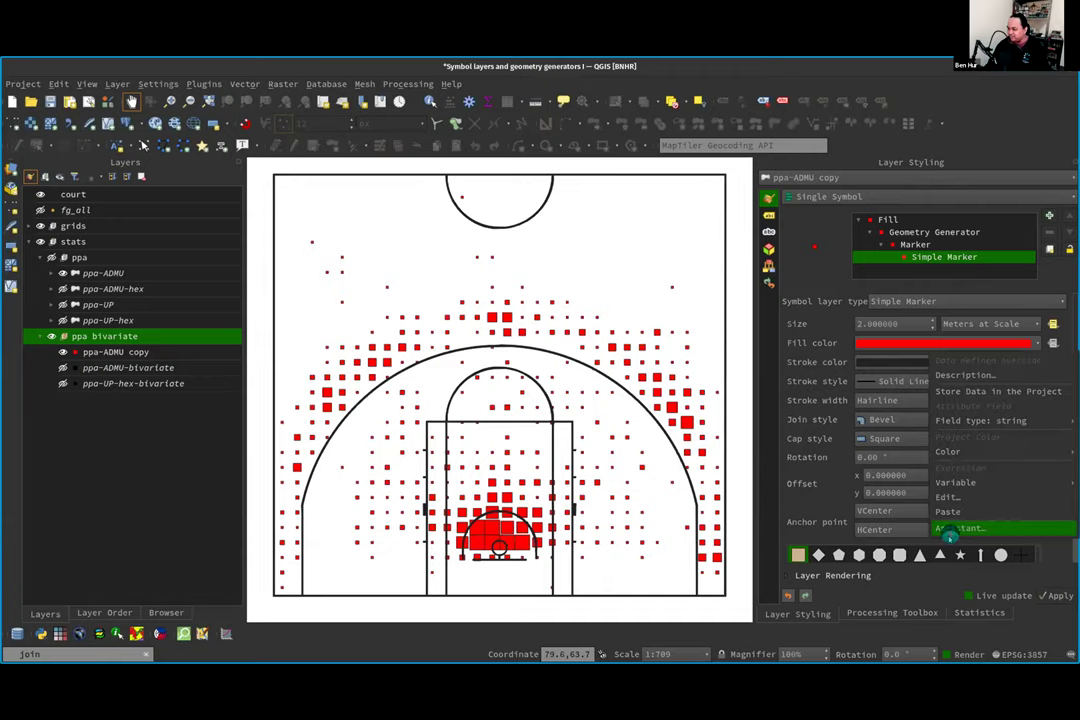
left_click(957, 533)
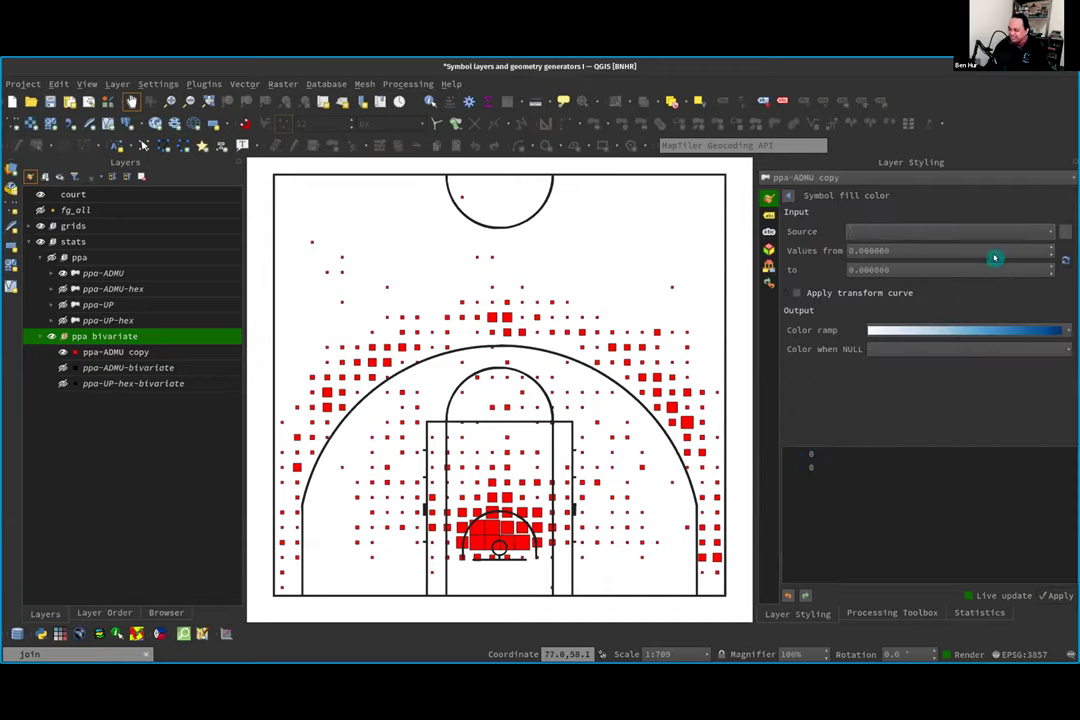
left_click(1048, 232)
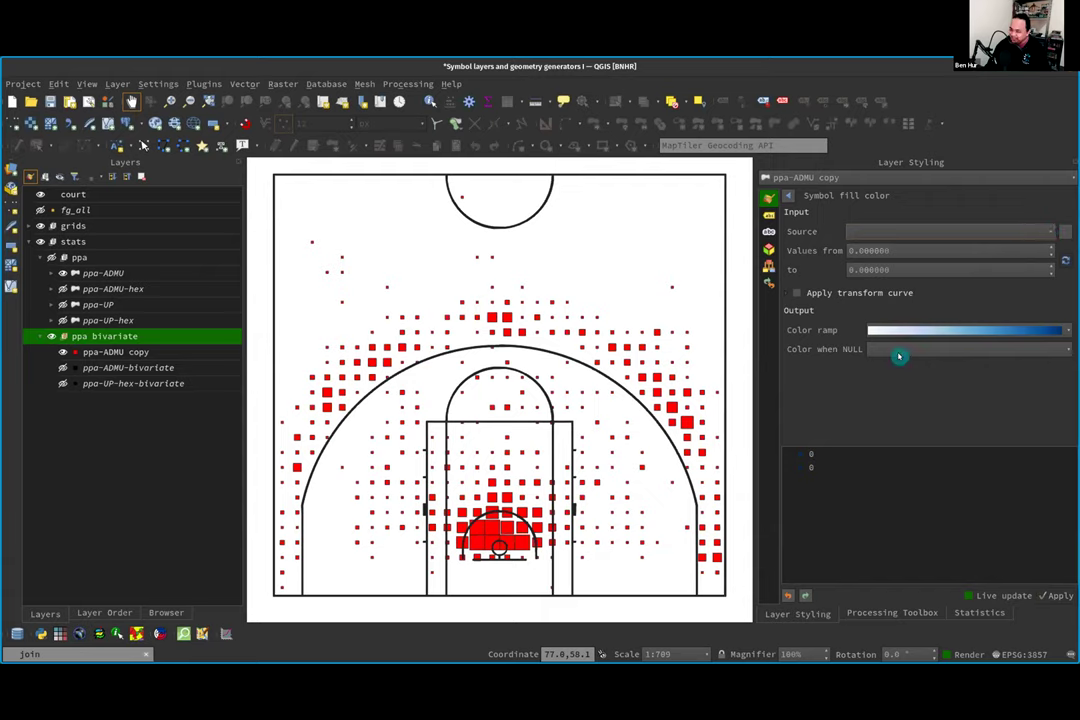
type("ppa")
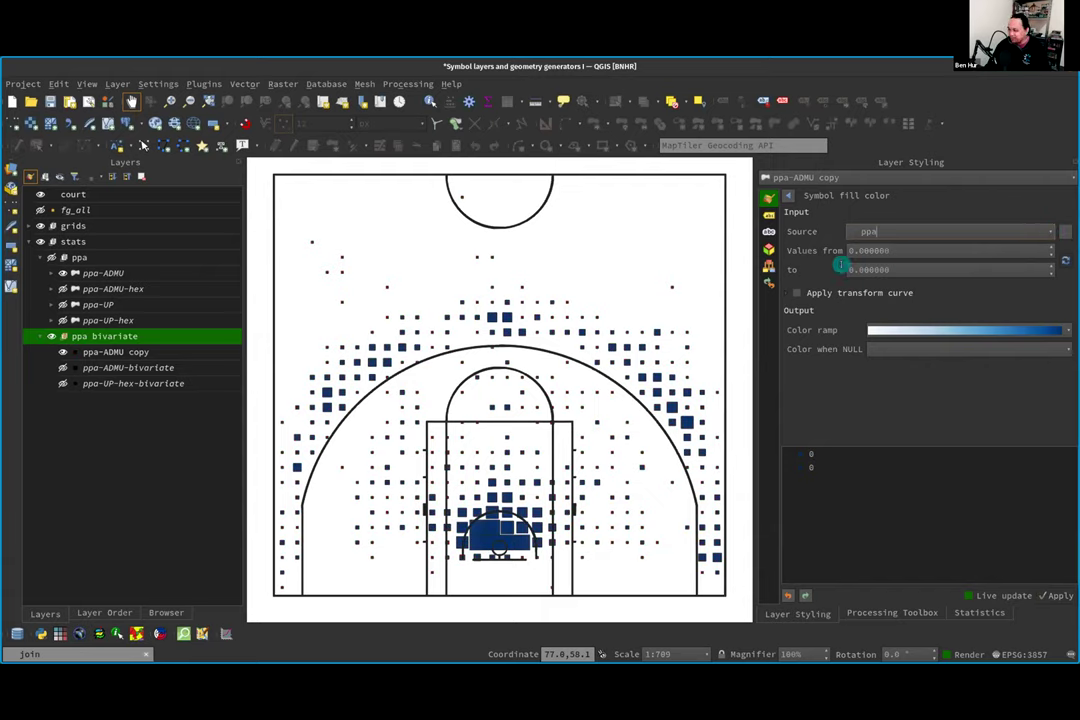
key("Tab")
type("1")
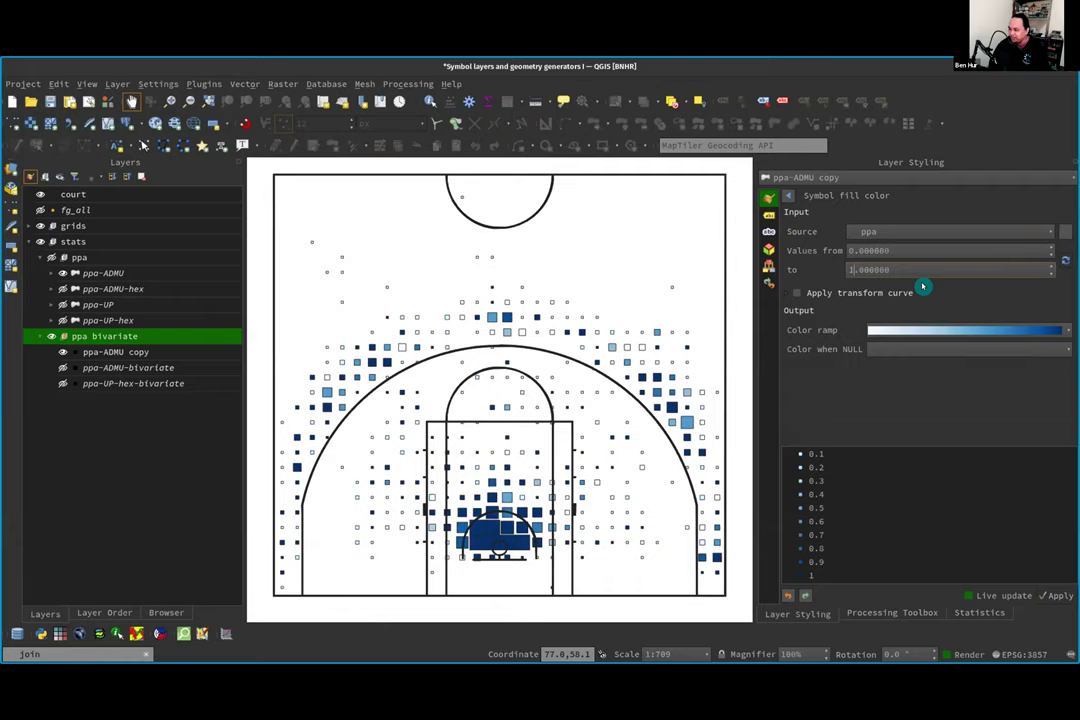
type(".25")
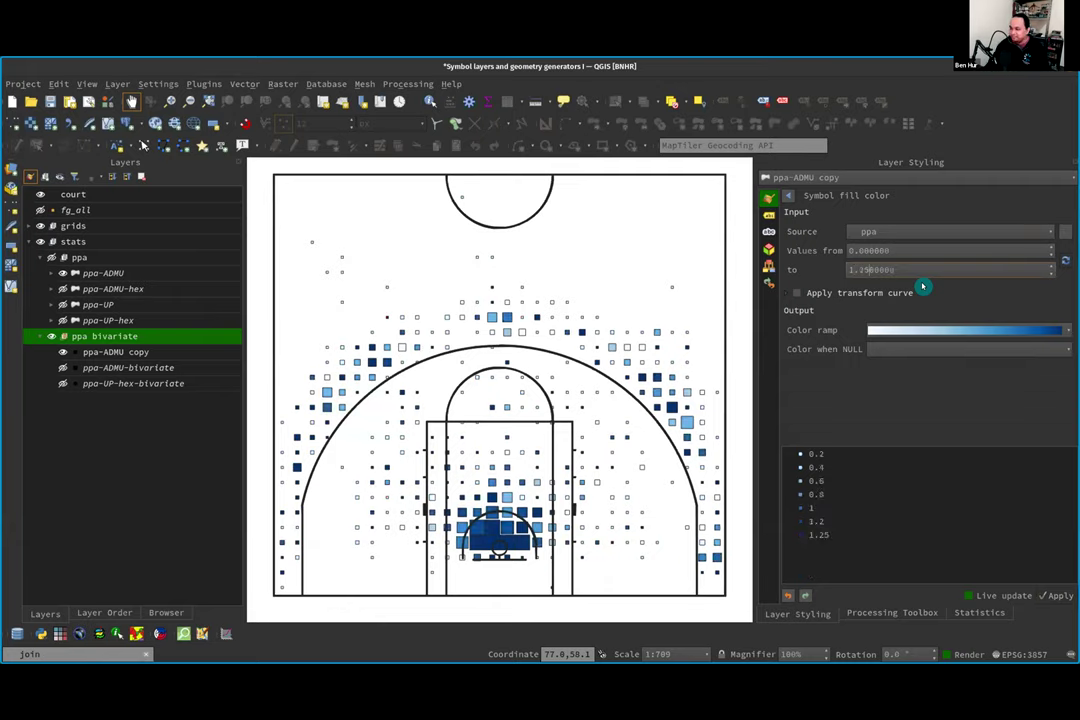
Step: Apply the Greens color ramp to the data-defined fill color and return to the Simple Marker settings
left_click(1063, 329)
left_click(920, 392)
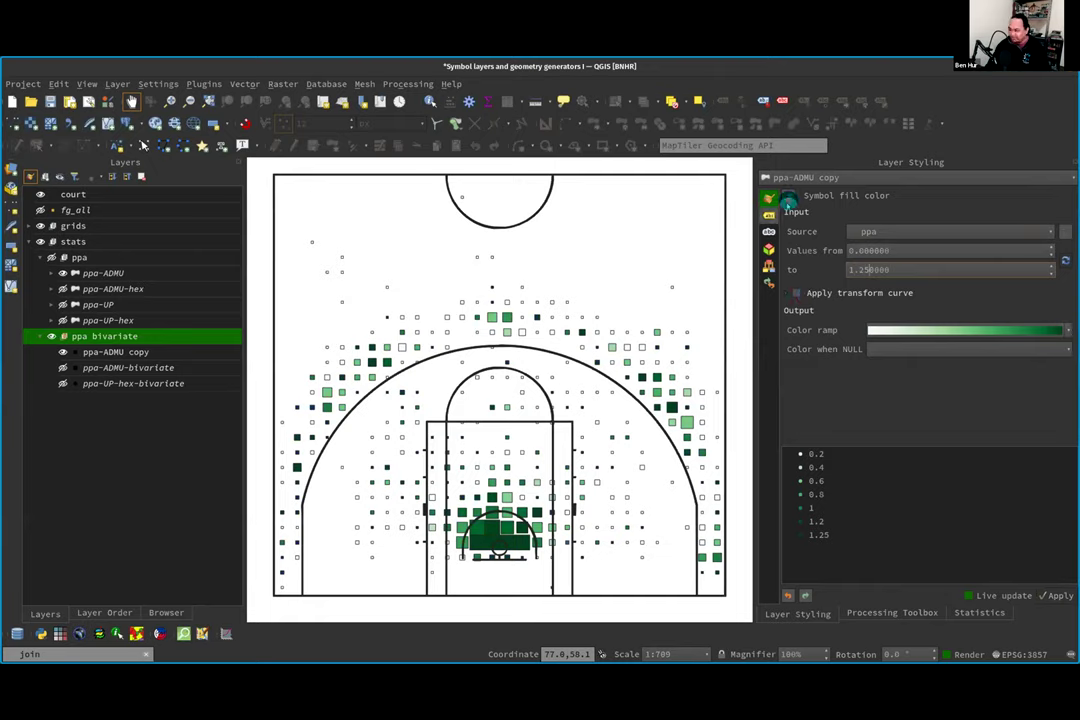
left_click(789, 197)
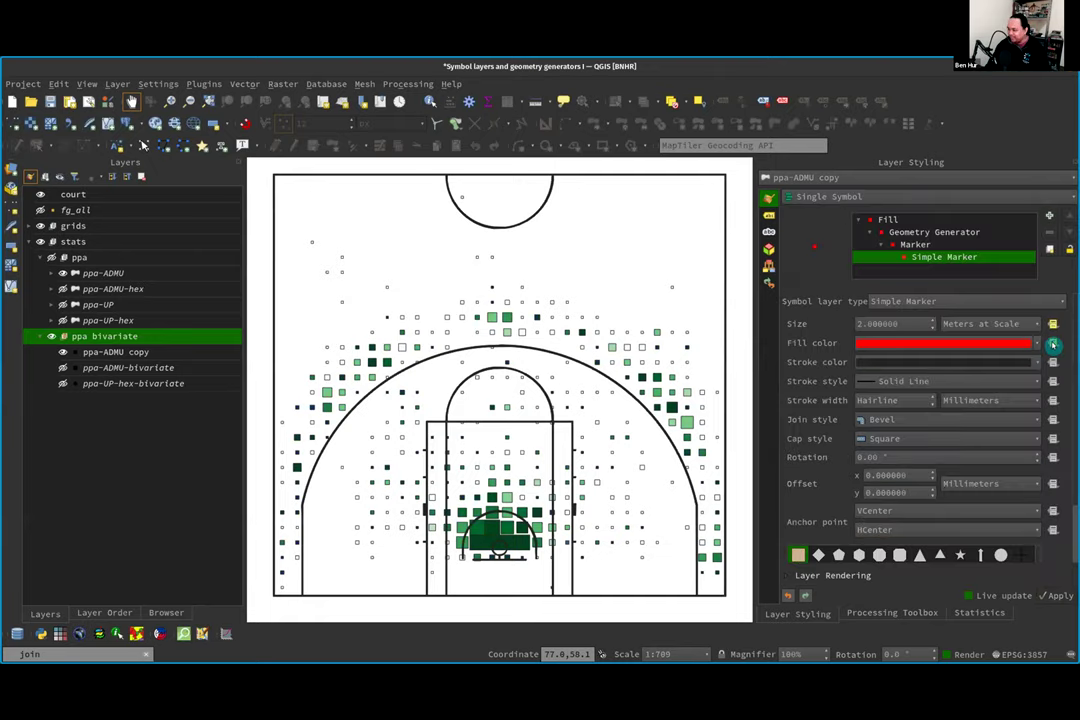
Step: Set the maximum output size in the marker's size Assistant to 4.5 and return to the marker settings
left_click(1052, 343)
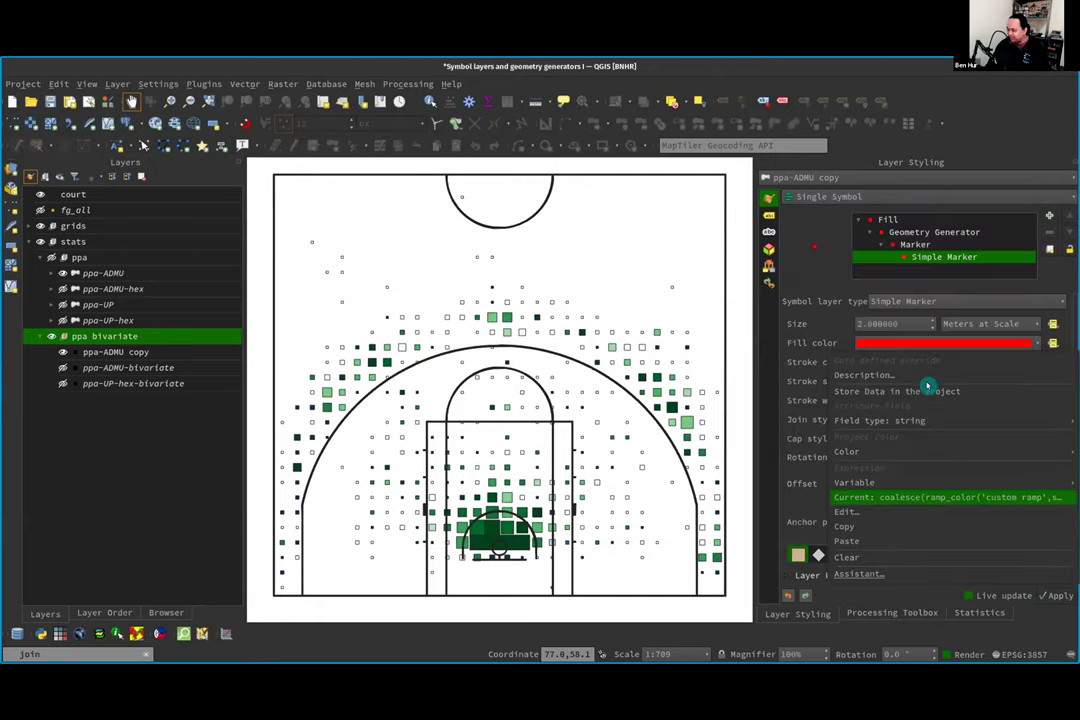
left_click(1055, 325)
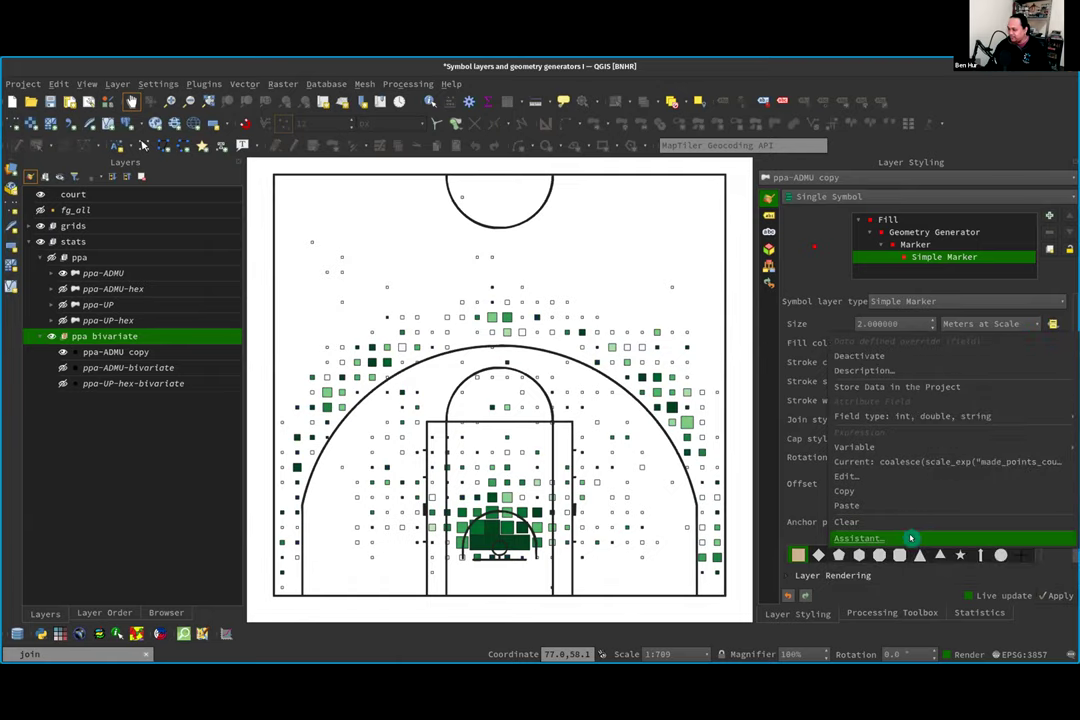
left_click(910, 538)
scroll(866, 408, "up", 5)
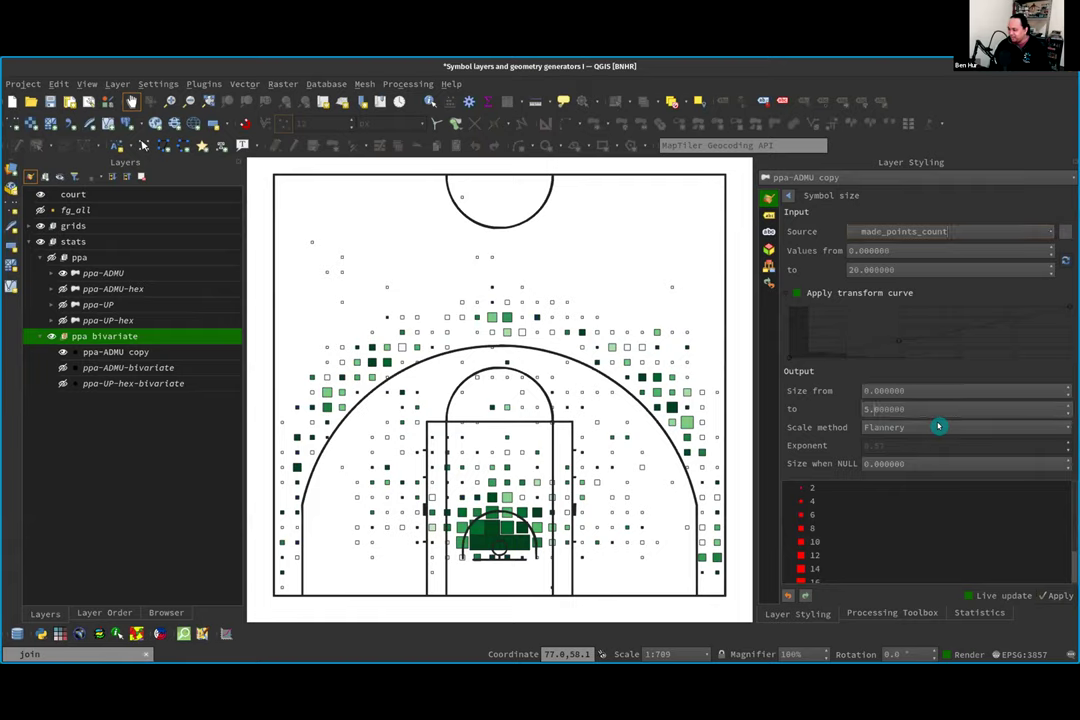
key("Down")
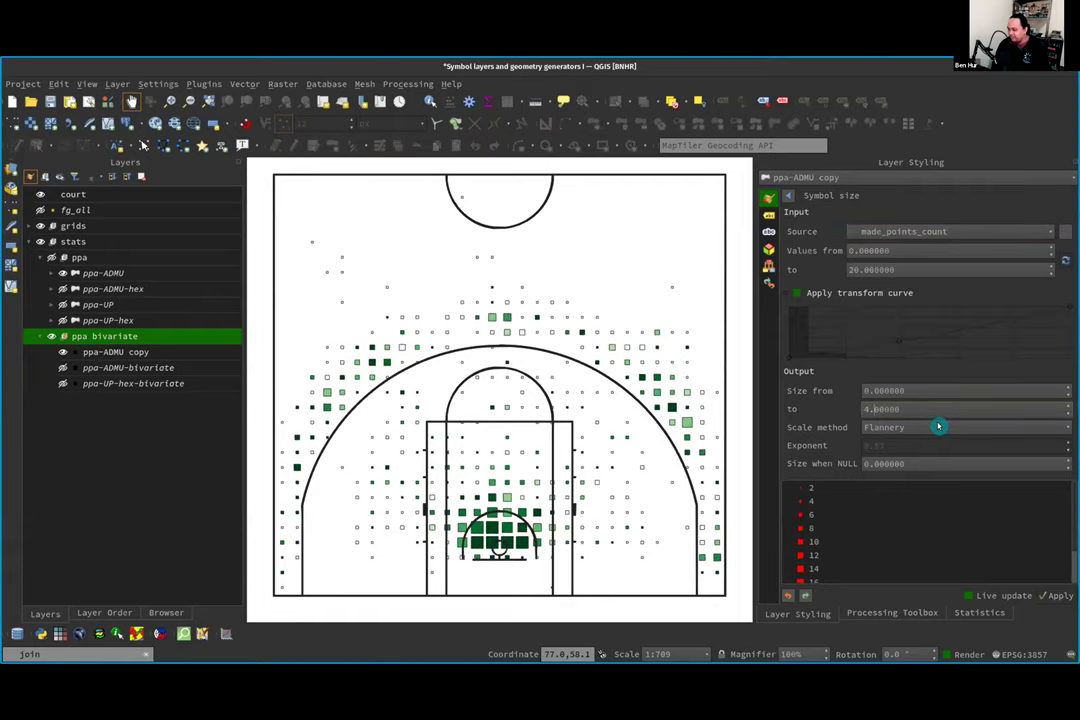
key("BackSpace")
type("5")
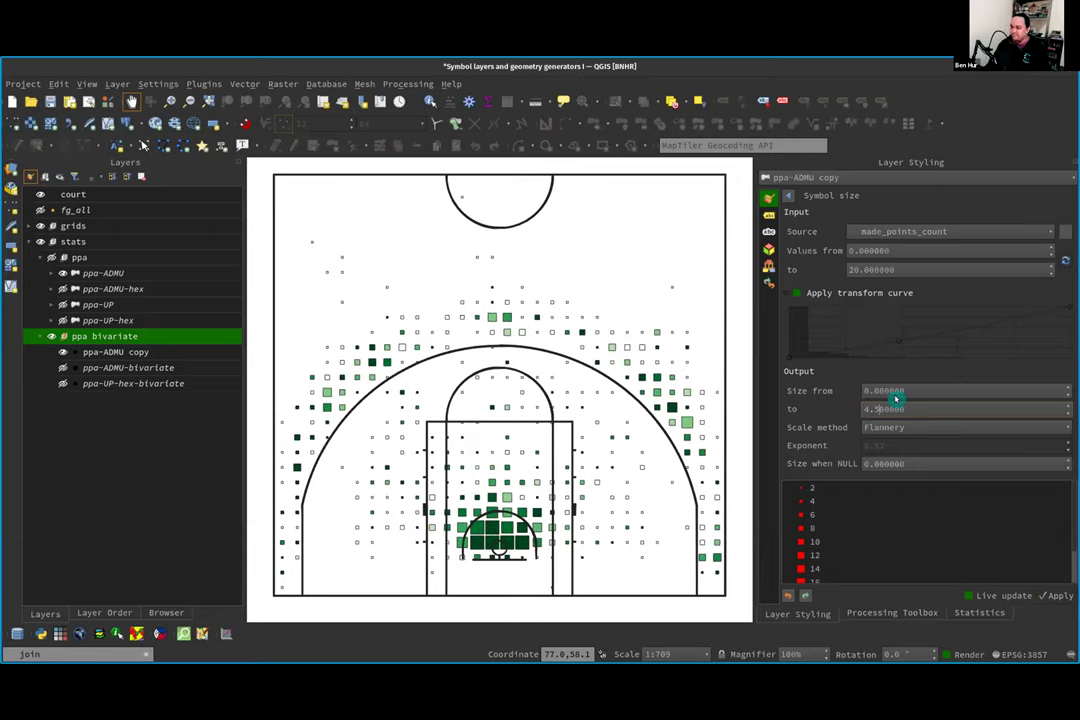
left_click(788, 194)
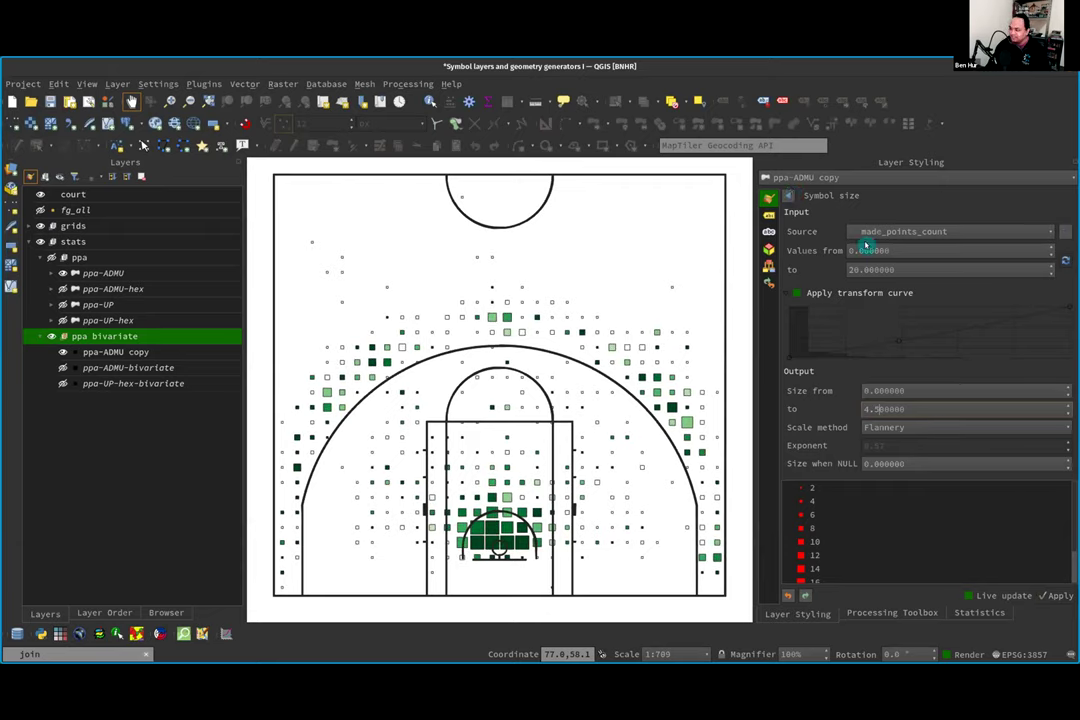
Step: Data-define the marker's stroke color with the Assistant, using ppa from 0 to 1.25 and the Greens color ramp
left_click(1049, 360)
left_click(993, 549)
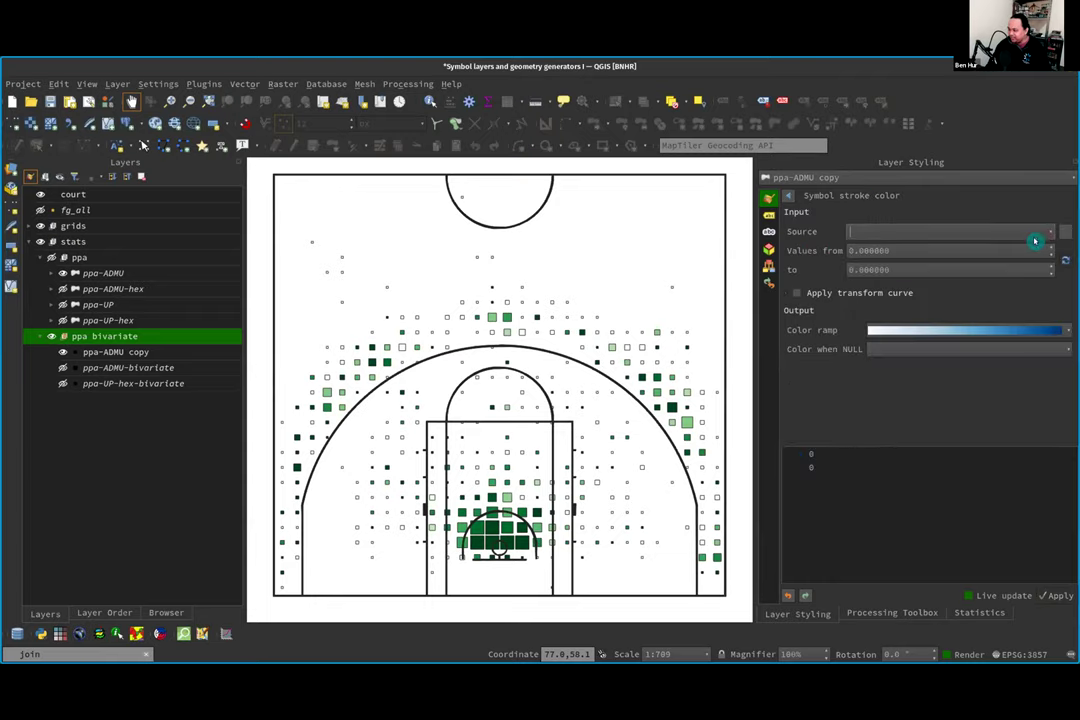
left_click(1020, 234)
left_click(873, 355)
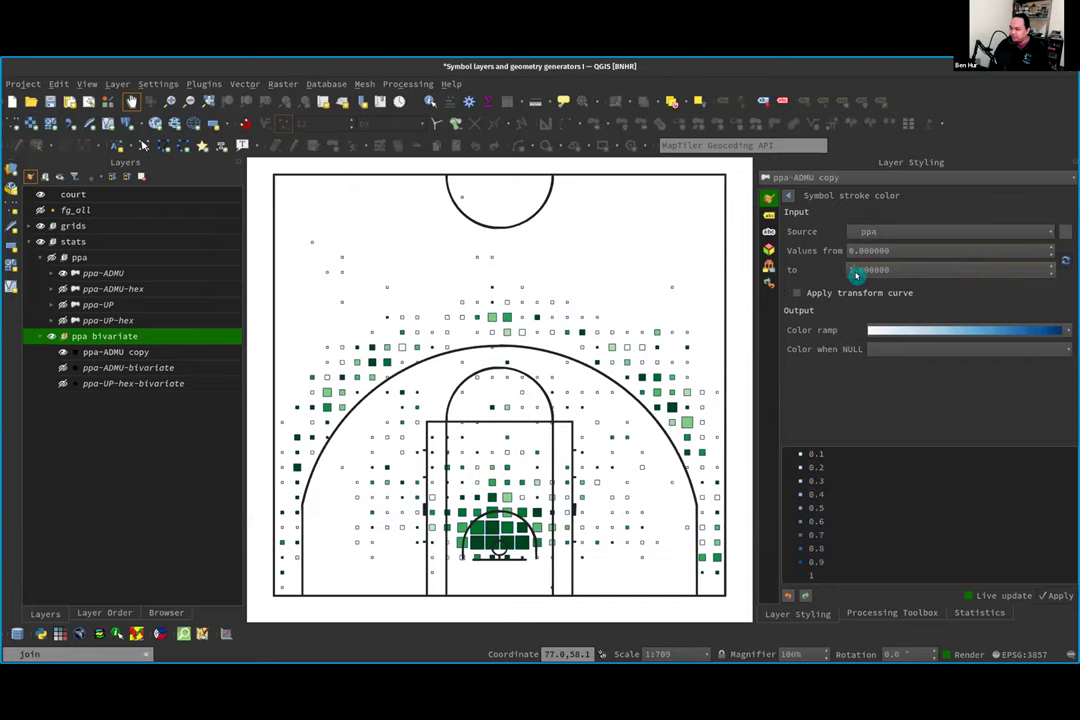
scroll(857, 270, "up", 1)
left_click(905, 330)
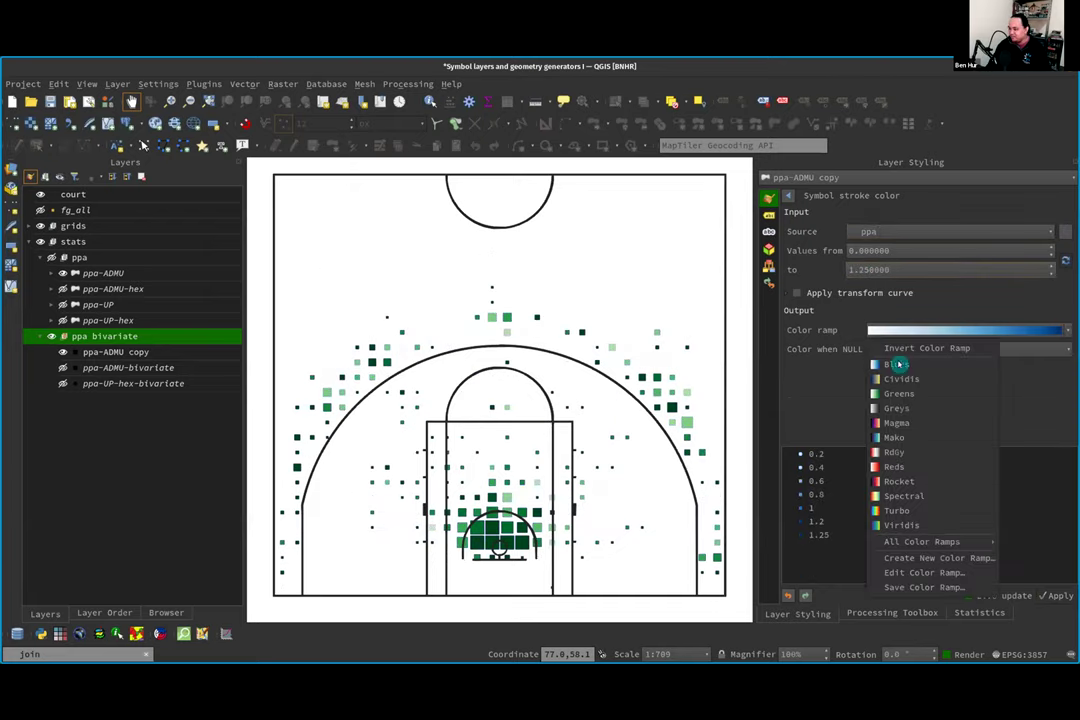
left_click(900, 393)
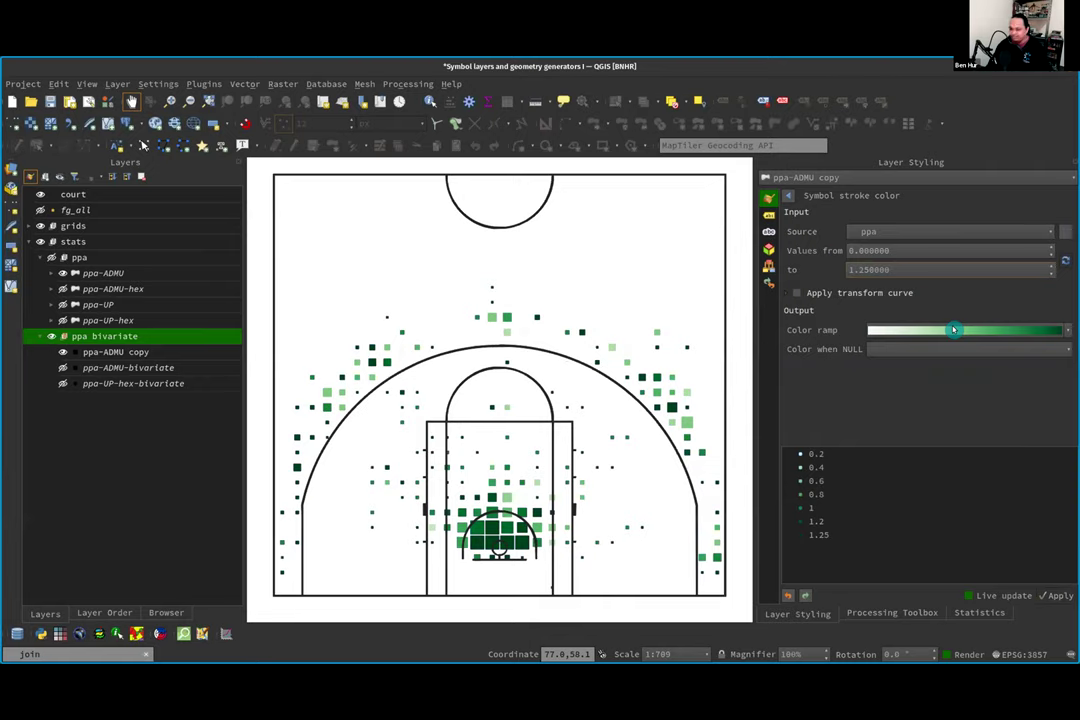
left_click(780, 195)
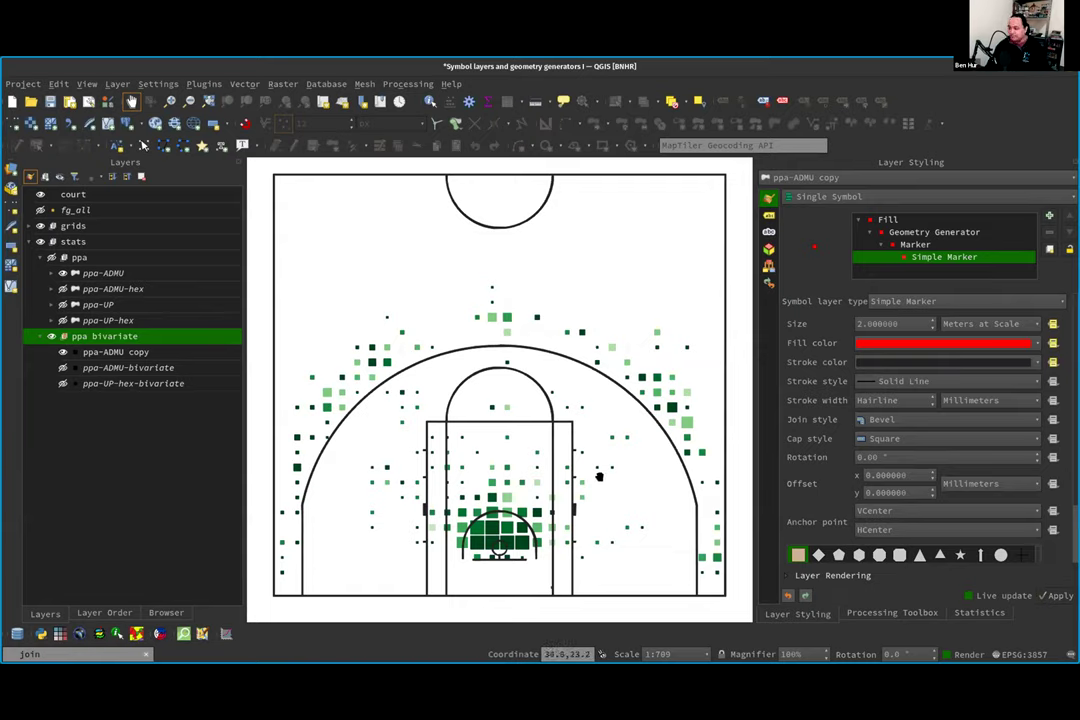
Step: Hide the ppa-ADMU copy layer, then show and select the ppa-UP-hex-bivariate layer
left_click(60, 353)
left_click(63, 383)
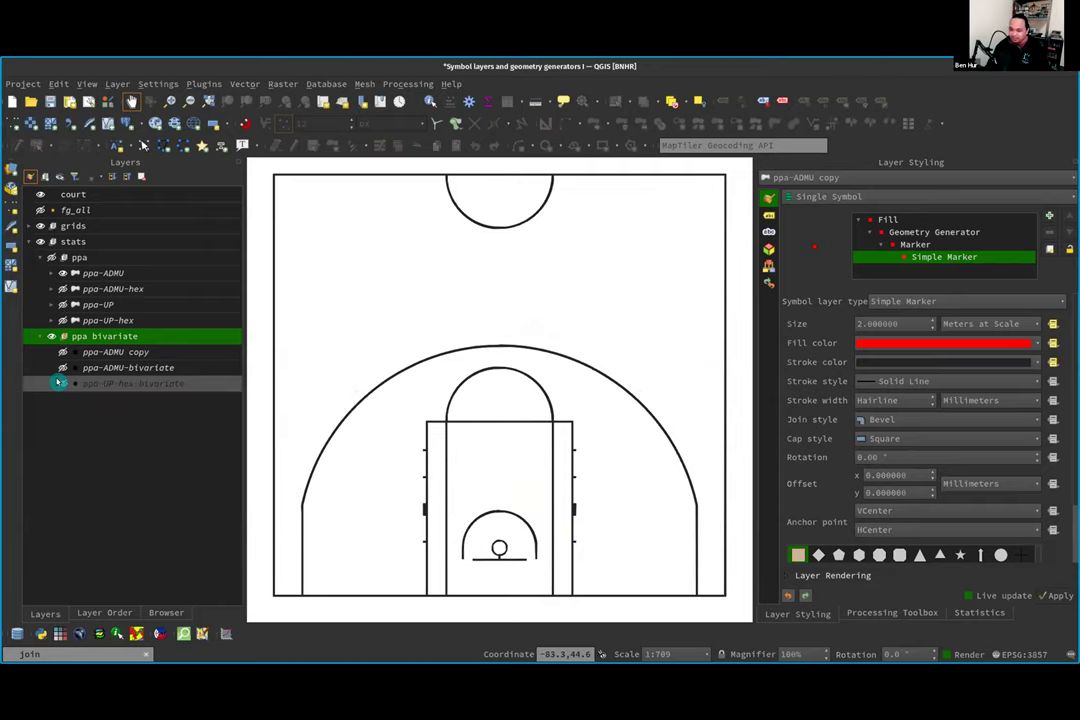
left_click(210, 384)
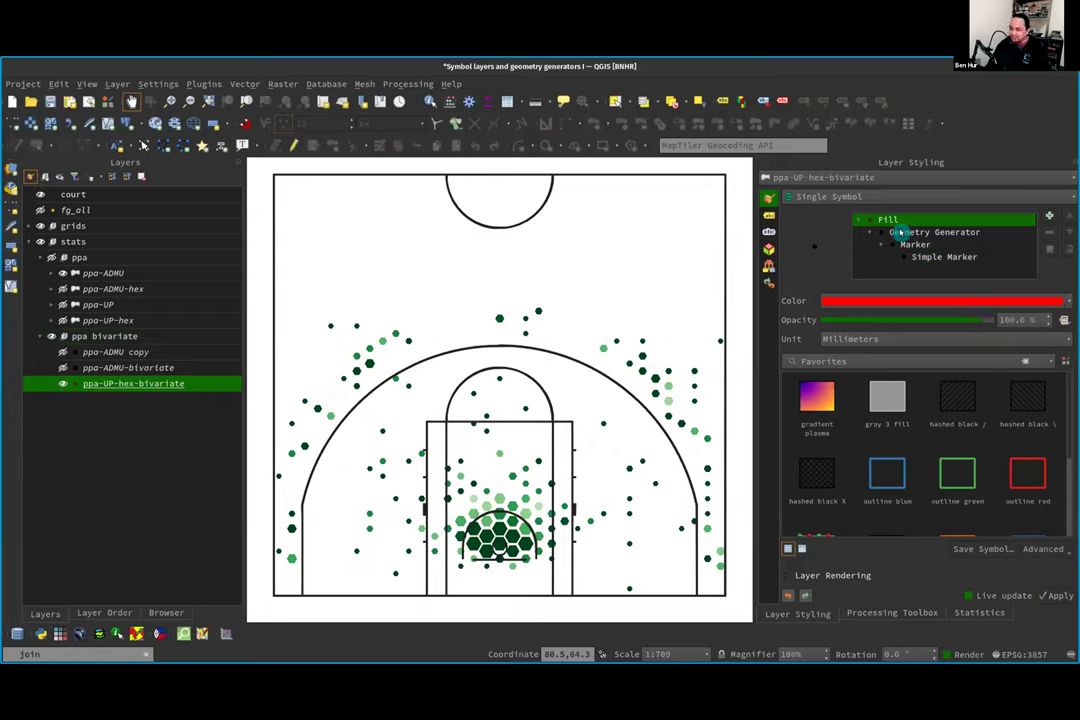
Step: Examine the hex layer's Geometry Generator expression and its Simple Marker's size override, rotation and shape, leaving them unedited
left_click(901, 232)
left_click(898, 220)
left_click(905, 232)
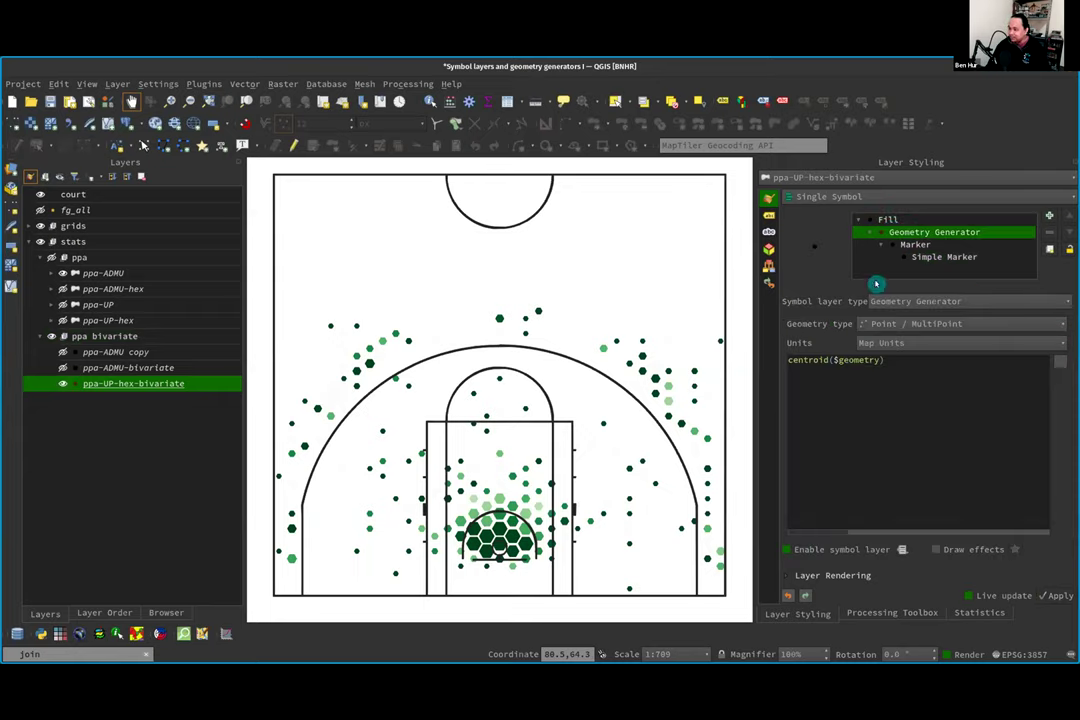
left_click(944, 257)
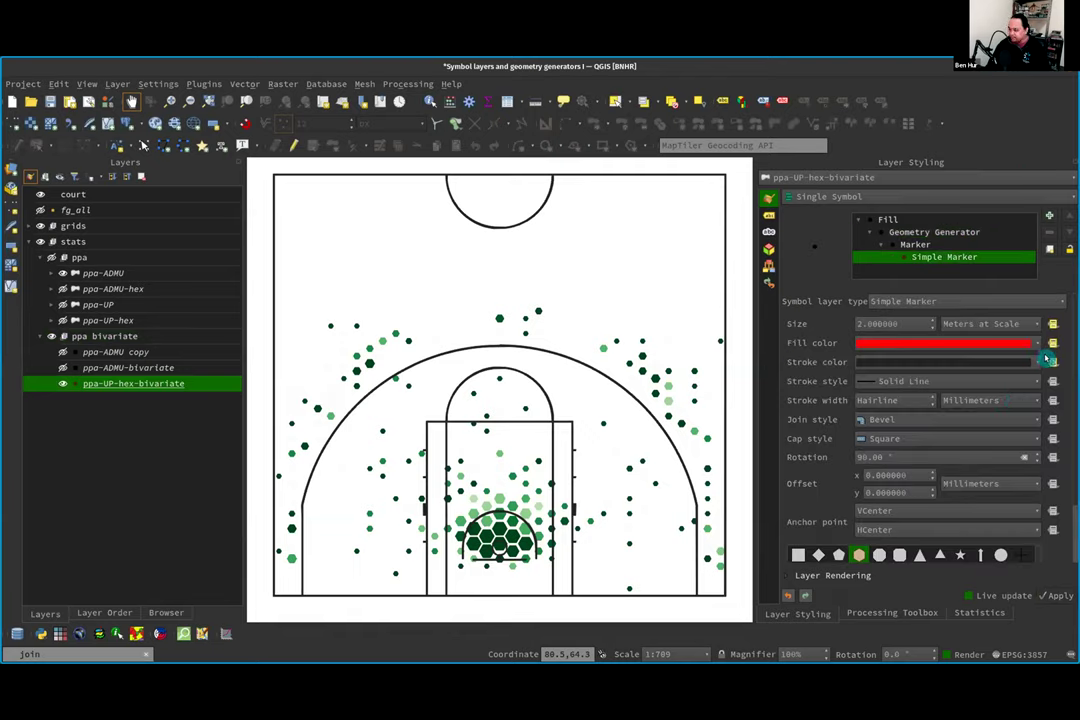
left_click(1051, 323)
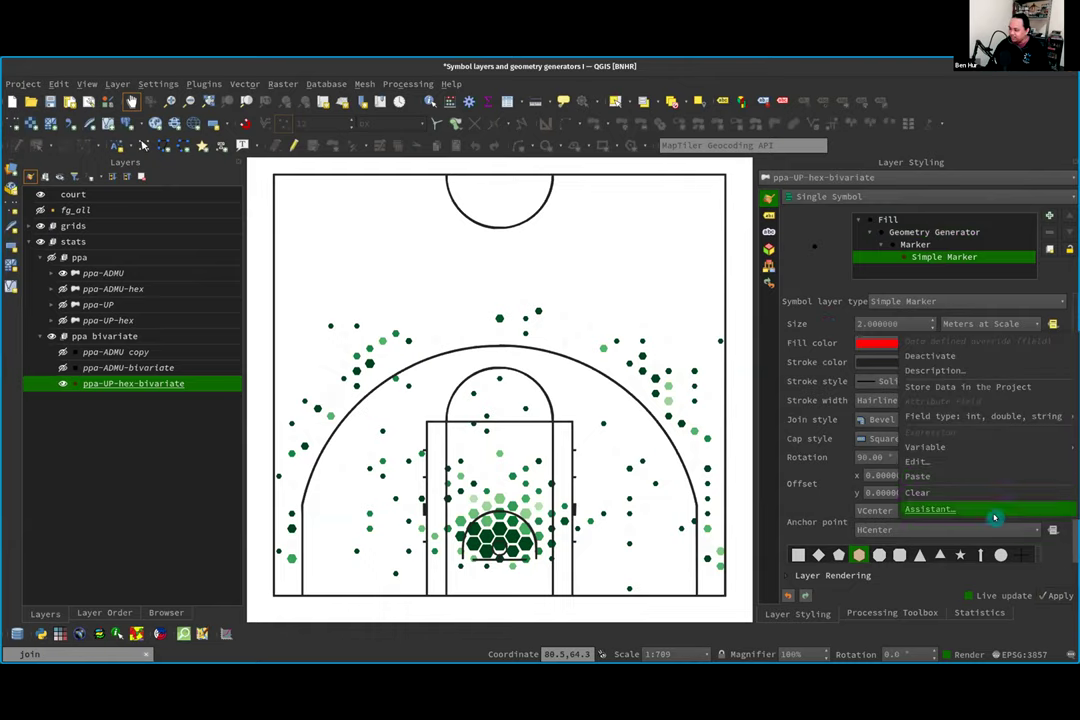
left_click(702, 271)
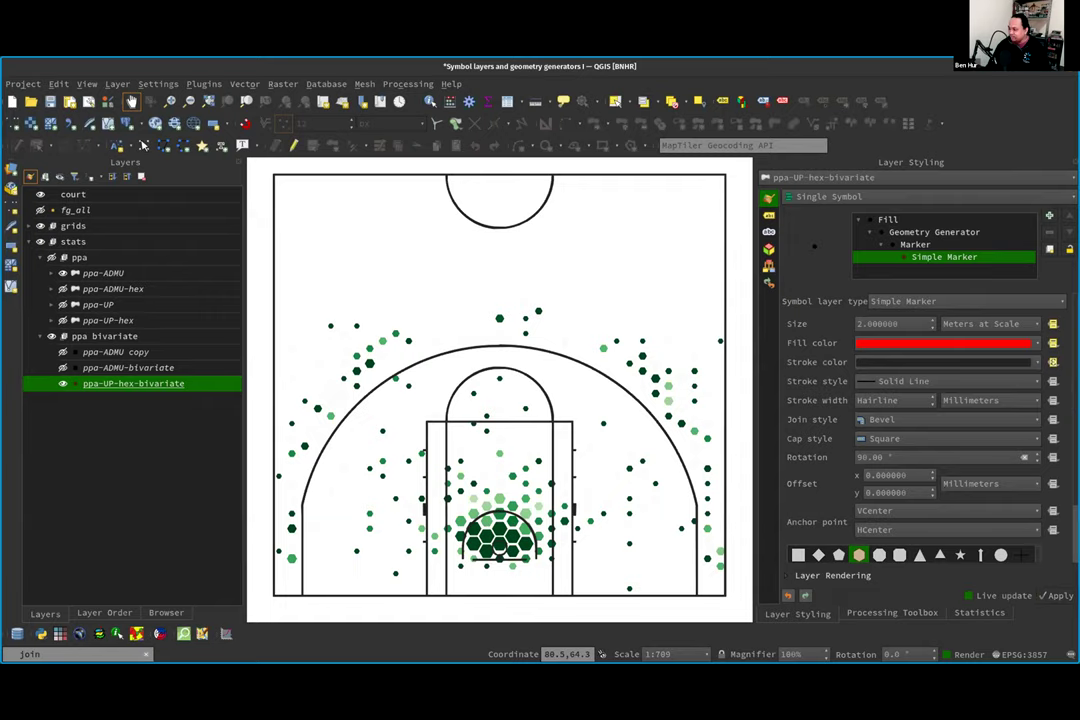
scroll(865, 384, "down", 3)
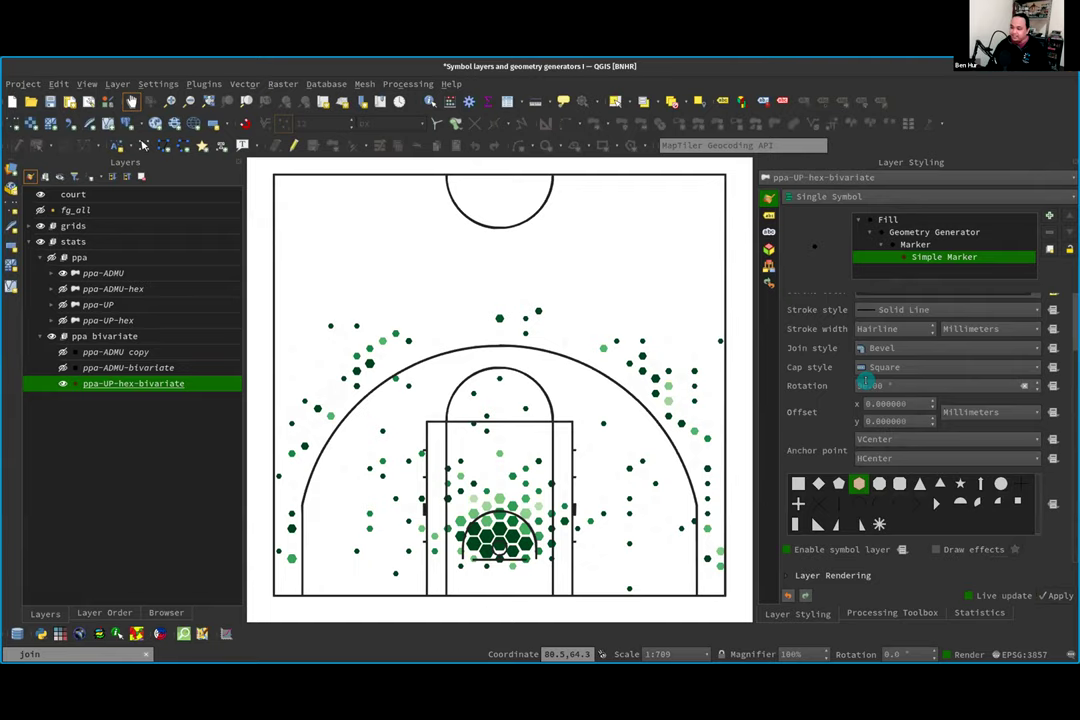
Step: Compare the ppa-ADMU-bivariate and ppa-ADMU-hex layers on the map by toggling their visibility, ending with only ppa-UP-hex-bivariate shown over the court
left_click(61, 384)
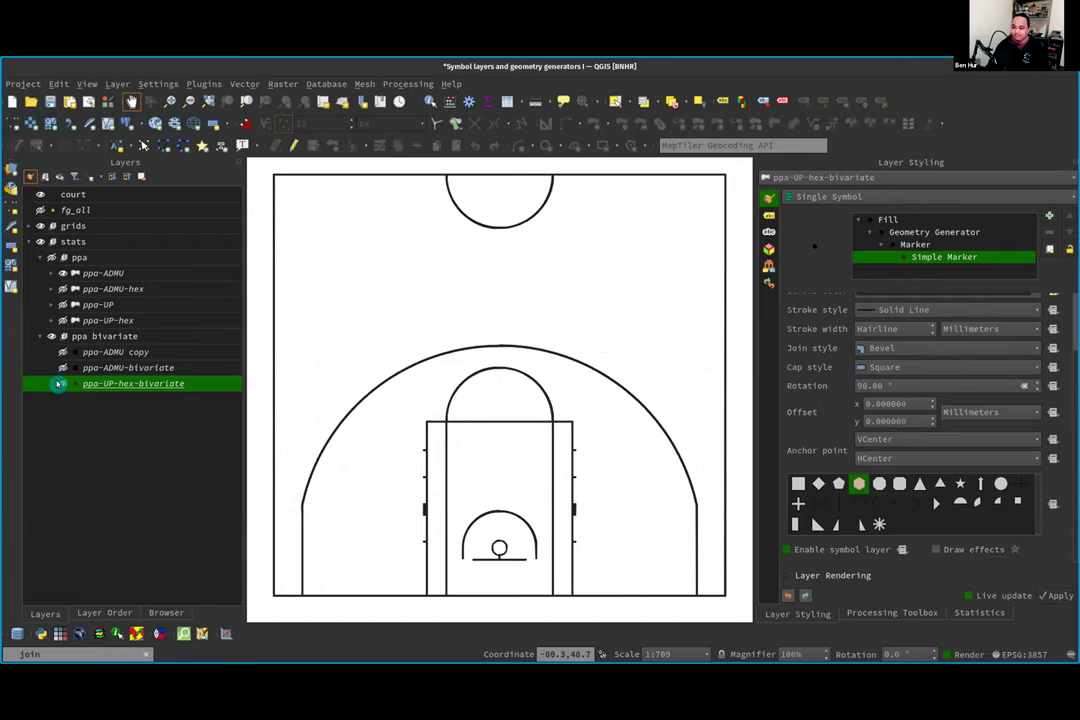
left_click(60, 384)
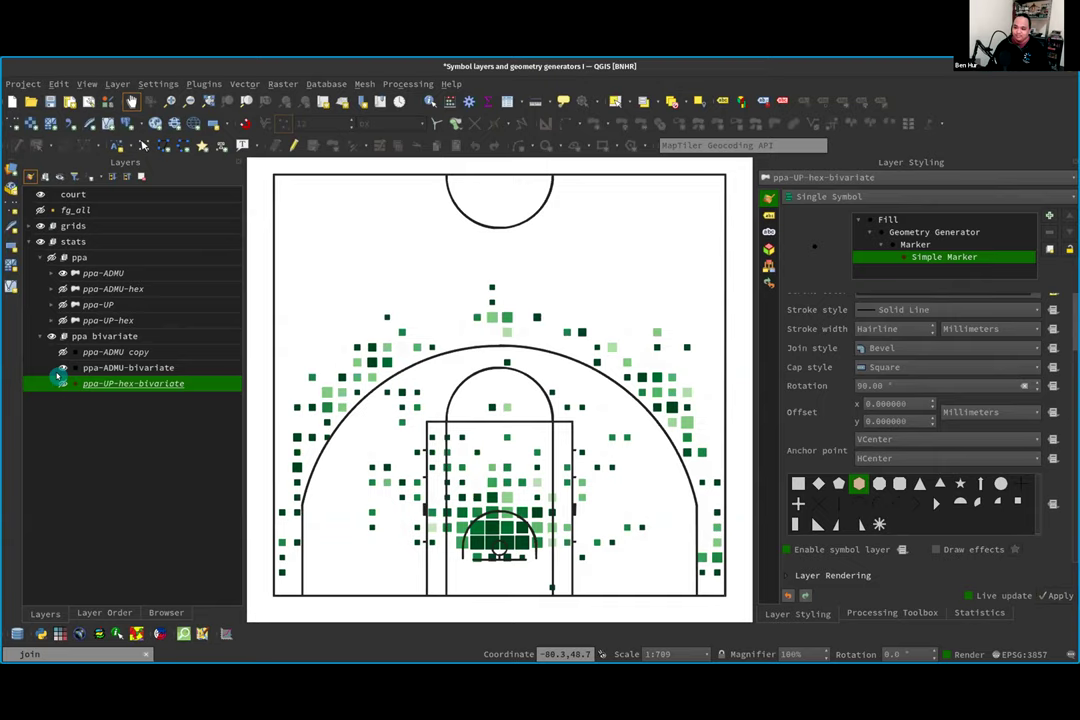
left_click(60, 384)
left_click(60, 384)
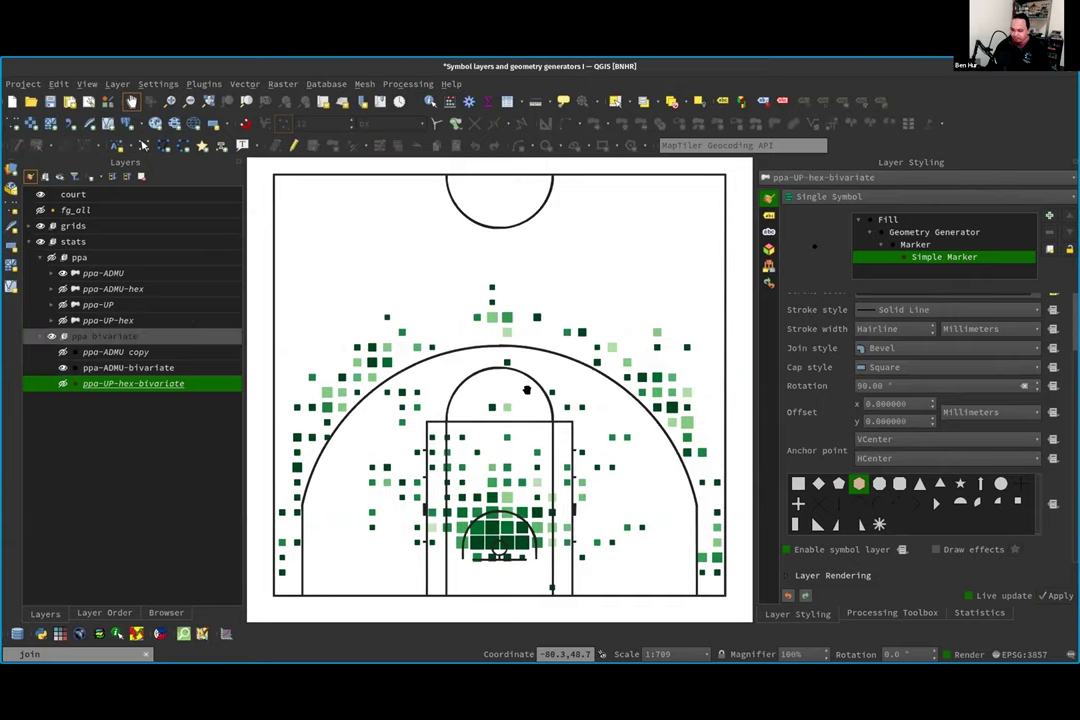
left_click(62, 288)
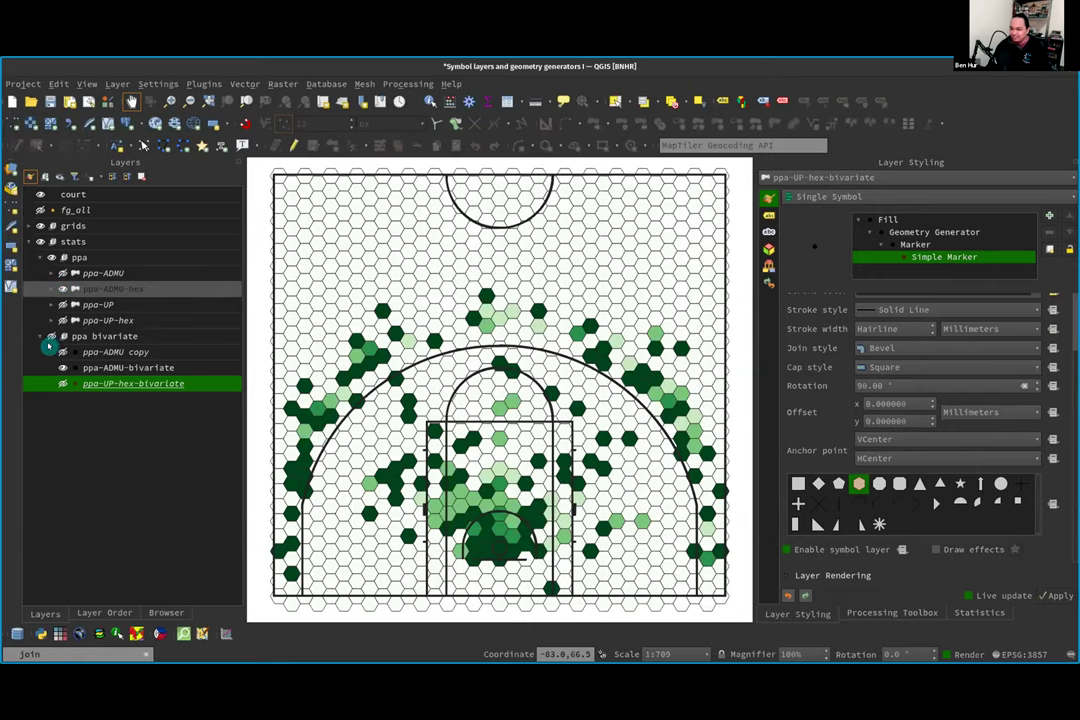
left_click(62, 385)
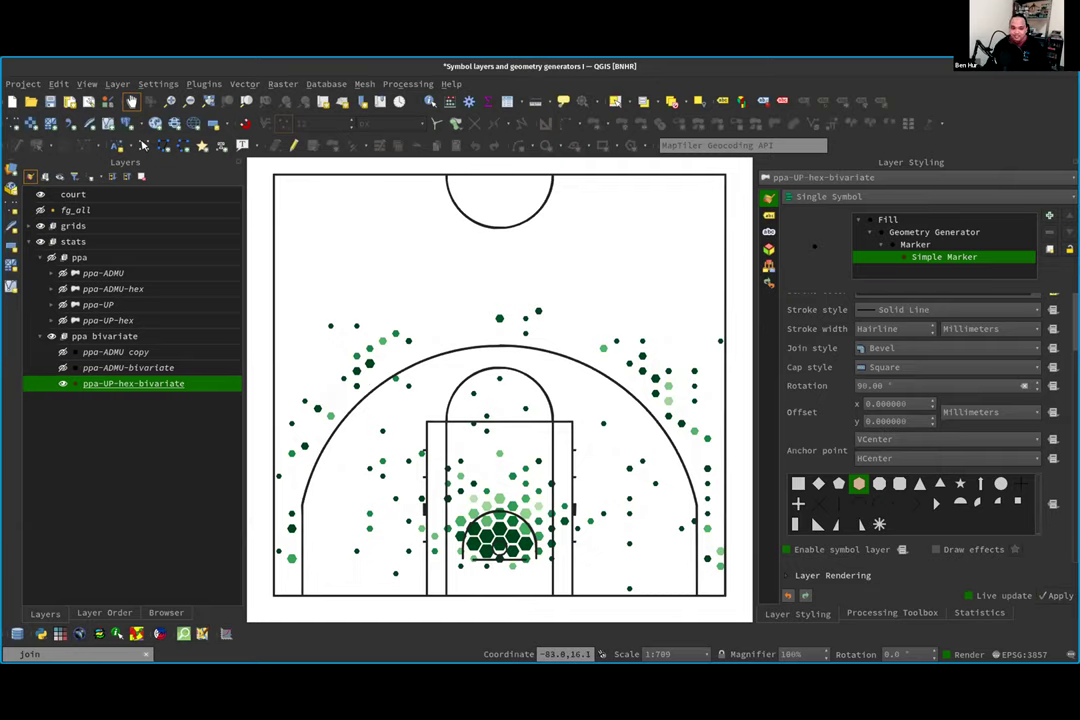
Step: Switch from QGIS to the Google Slides presentation at the slide on the data-defined Assistant
key("super+Down")
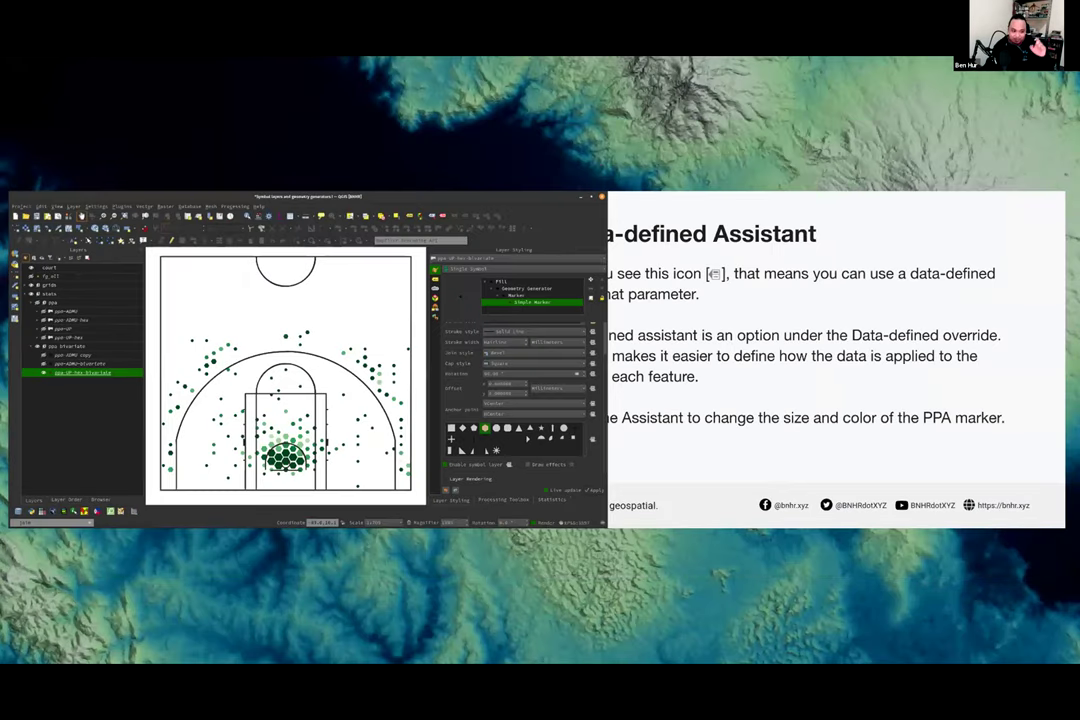
key("super")
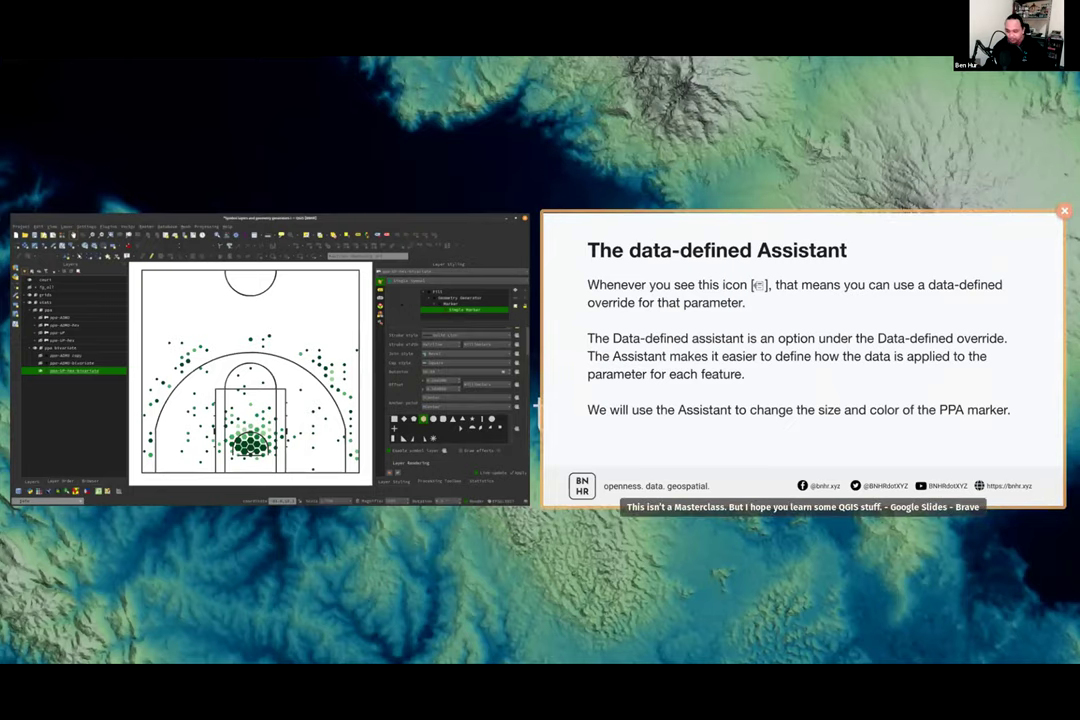
left_click(537, 405)
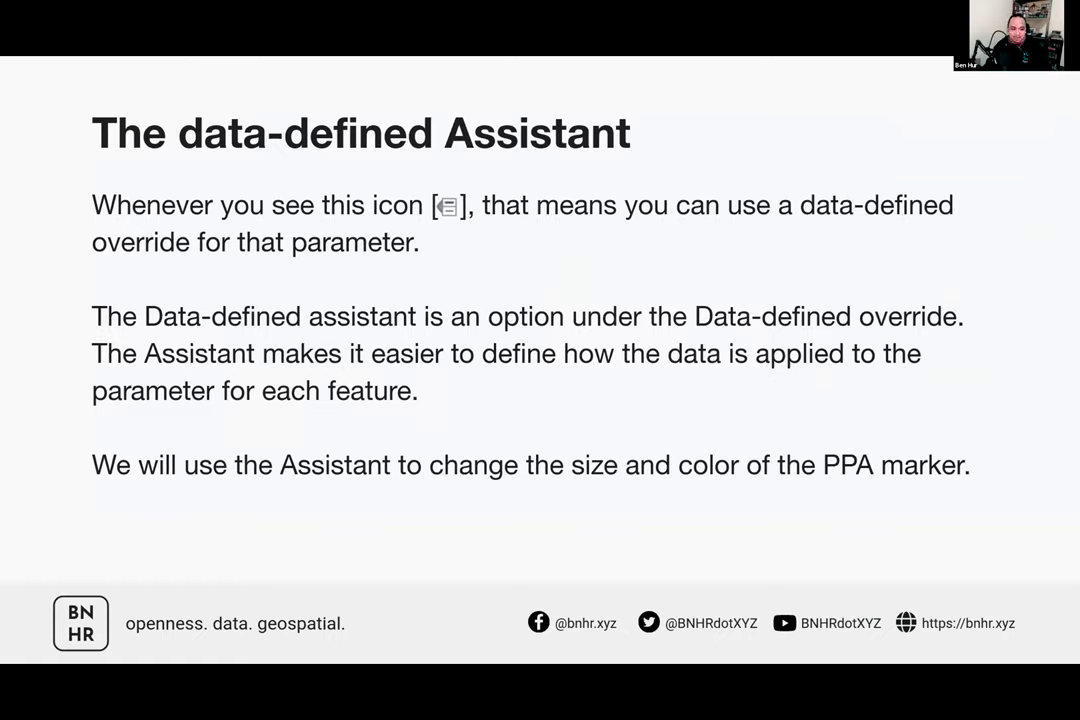
Step: Advance the presentation past the Questions slide to the QGIS Atlas tricks section
key("Right")
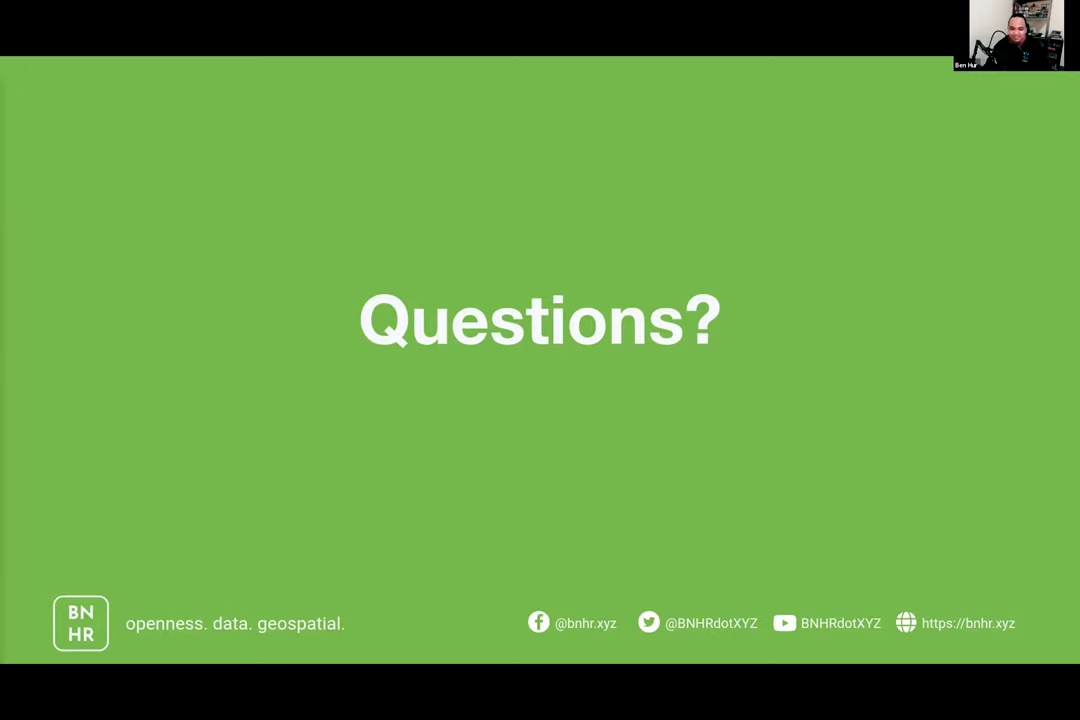
key("Right")
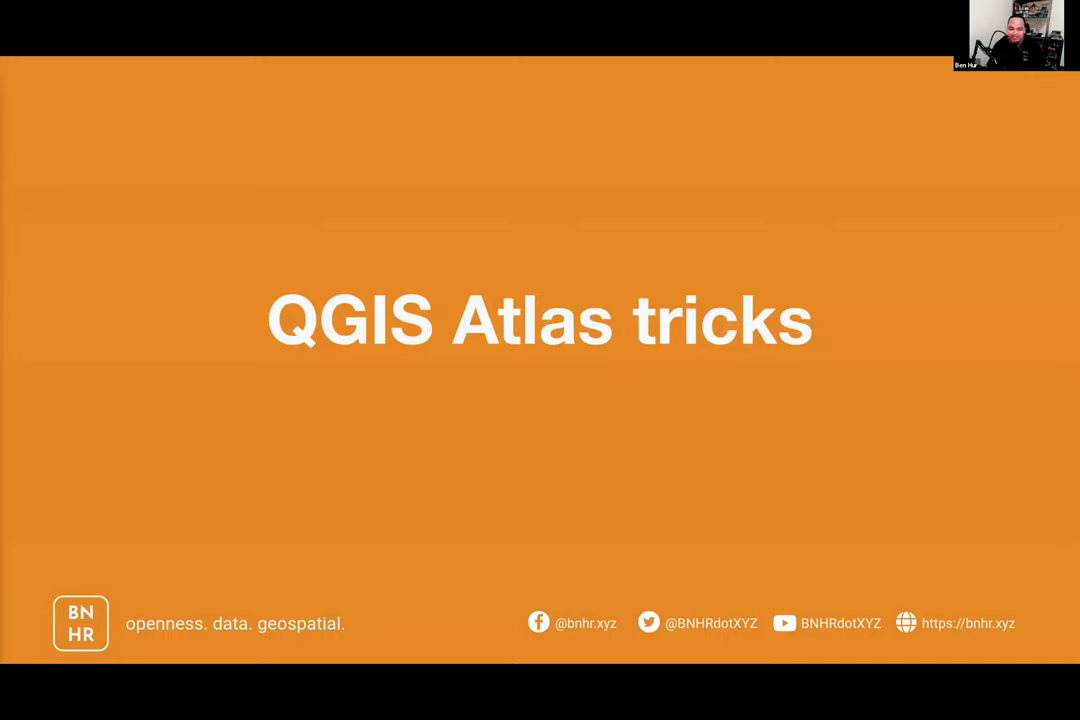
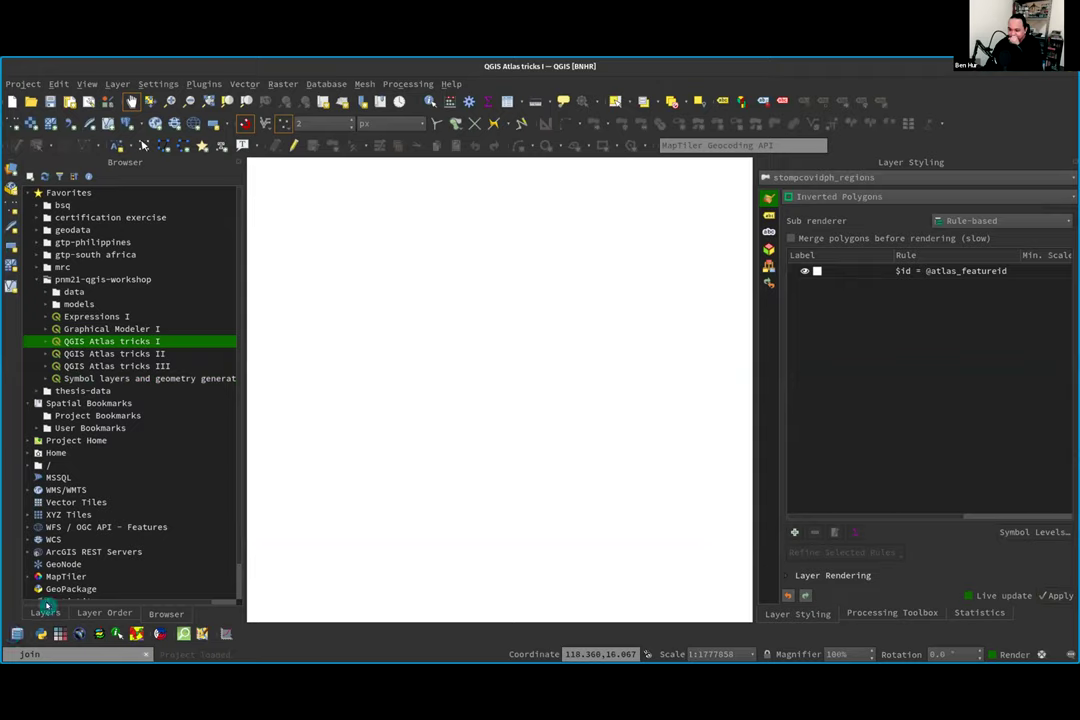
Step: In the QGIS Atlas tricks I project, show the layer list, then open the QGIS Atlas print layout and its atlas settings
left_click(44, 613)
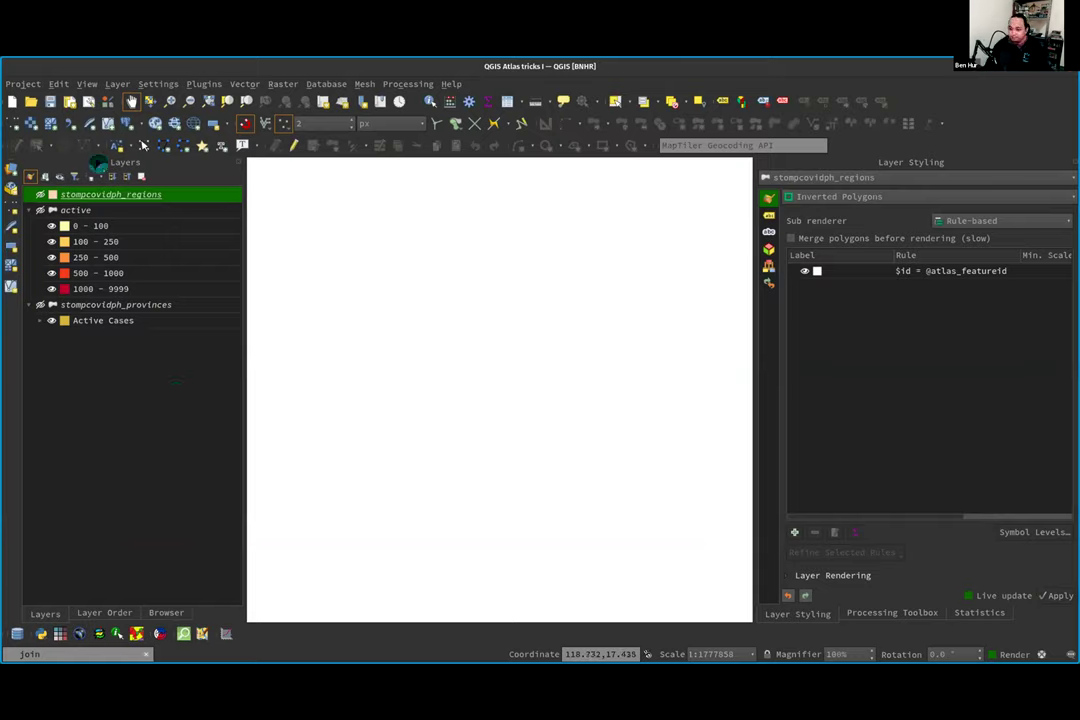
left_click(23, 84)
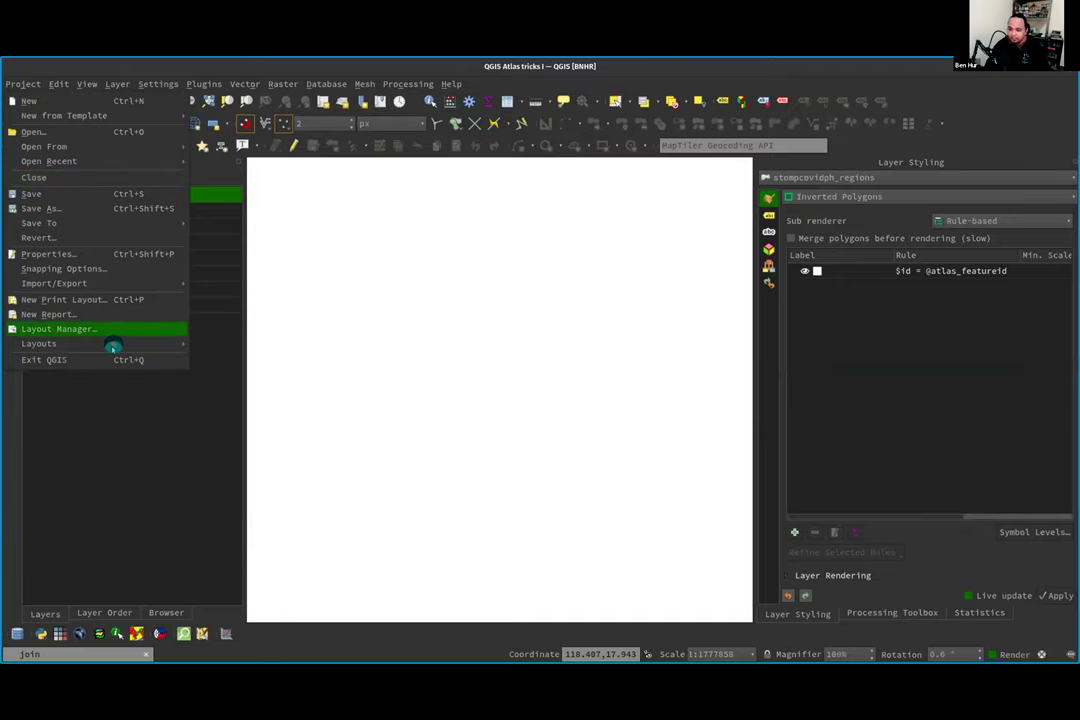
left_click(212, 343)
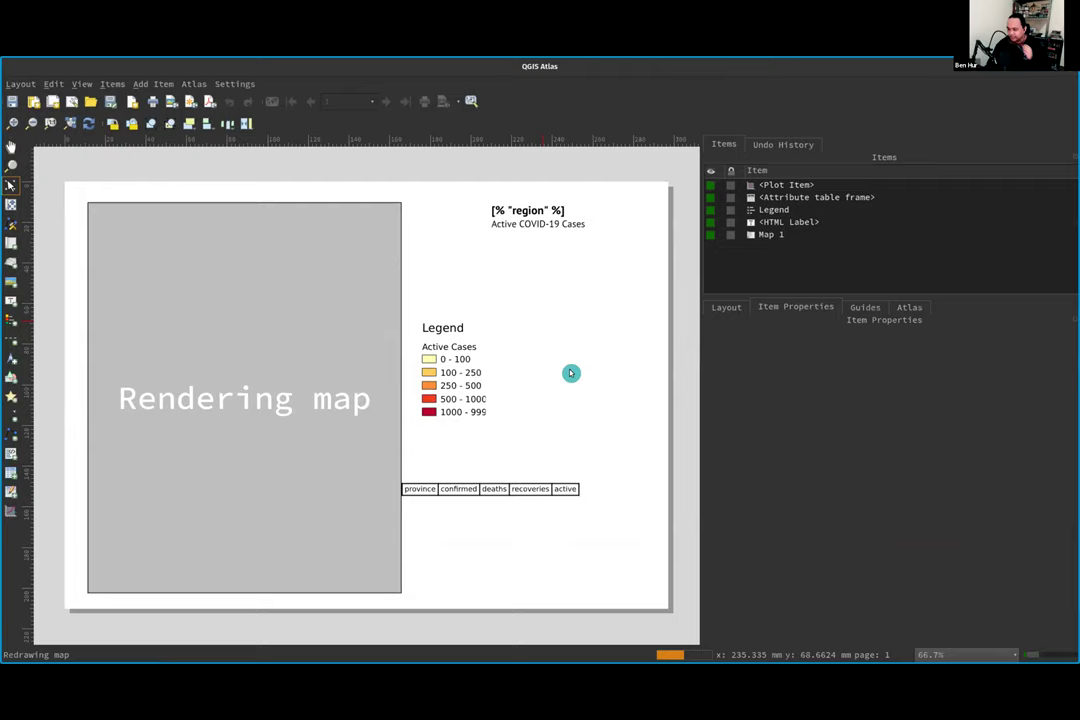
left_click(904, 309)
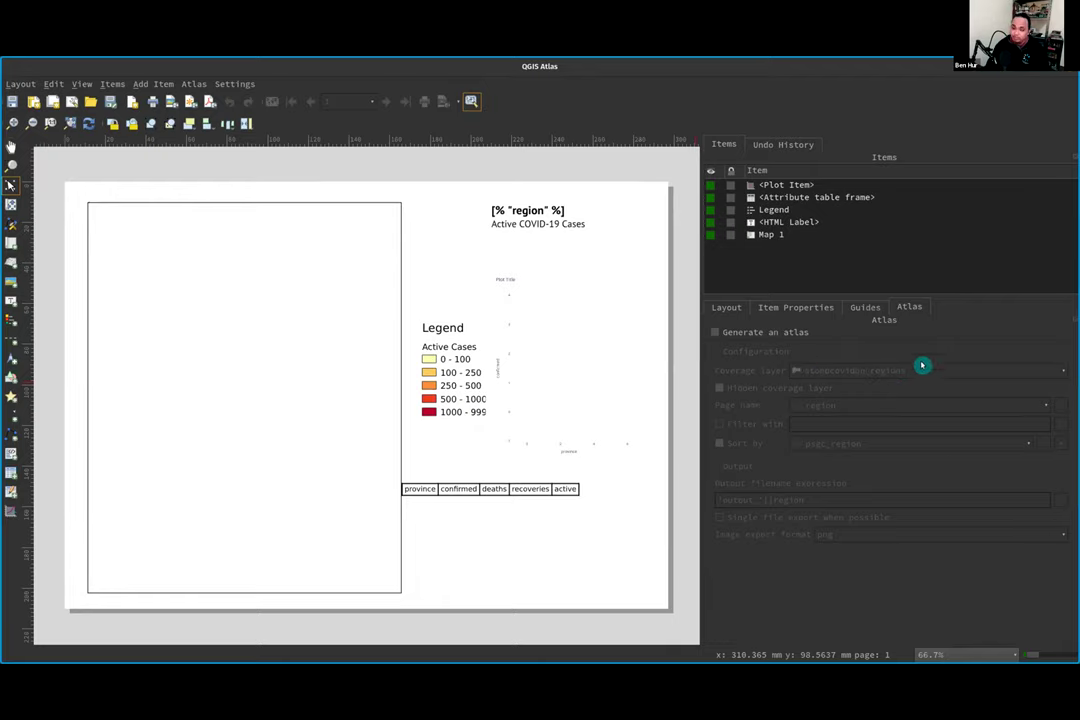
Step: Make the stompcovidph_regions, active and stompcovidph_provinces layers visible in the main project, then enable atlas generation in the QGIS Atlas layout
key("super")
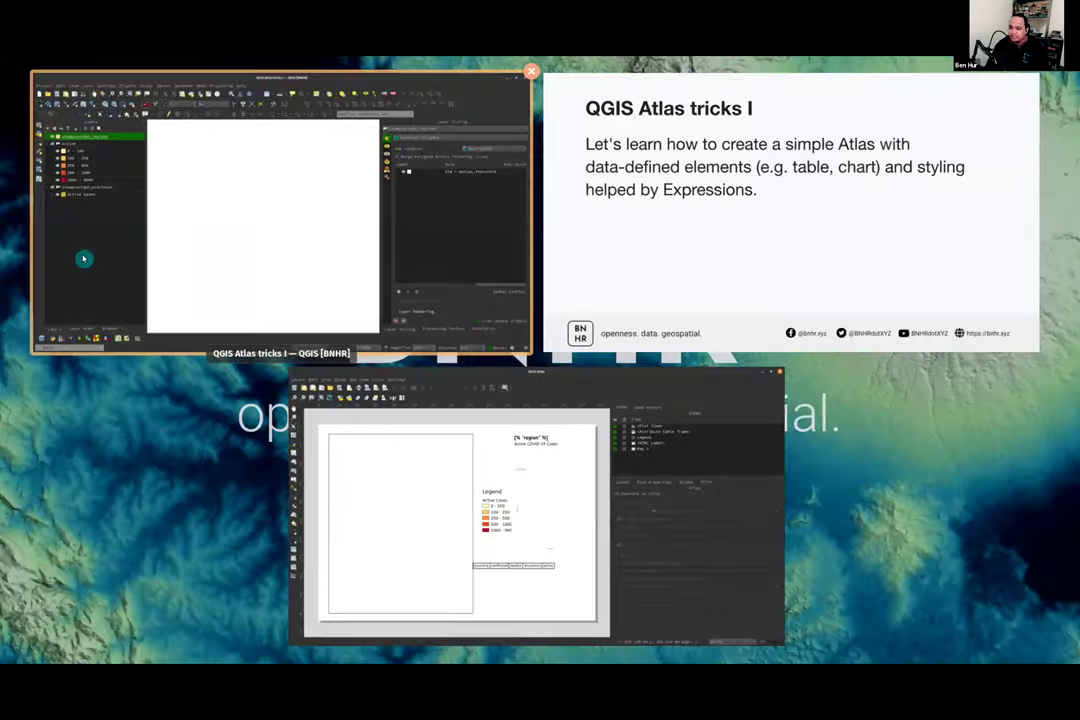
left_click(90, 238)
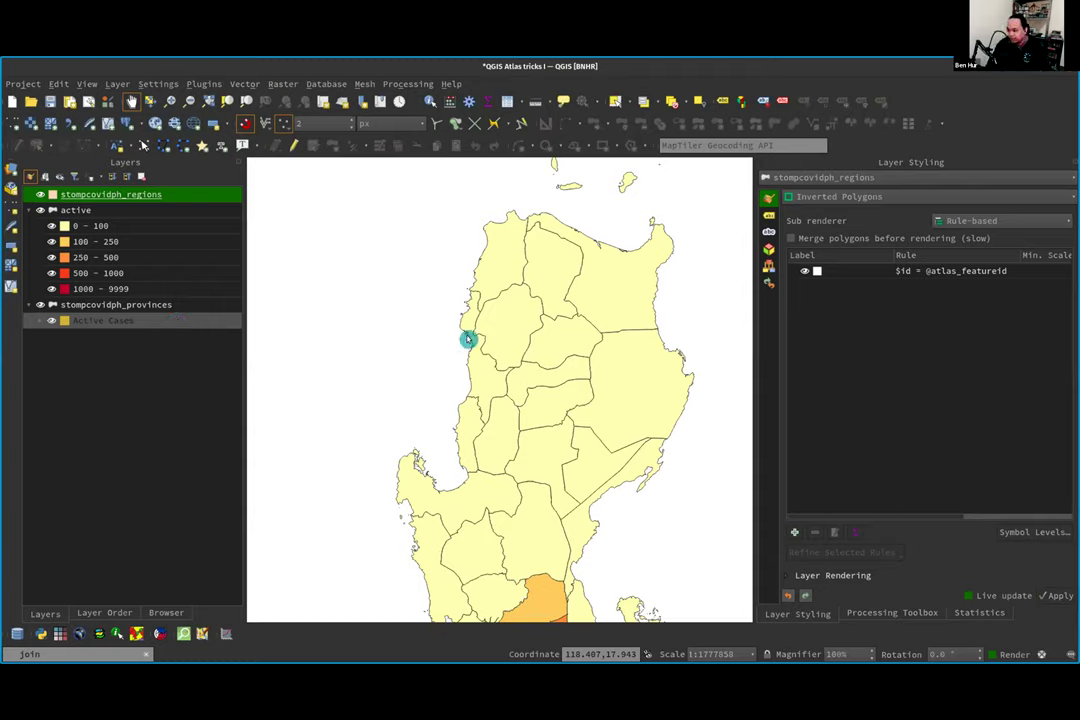
key("alt+Tab")
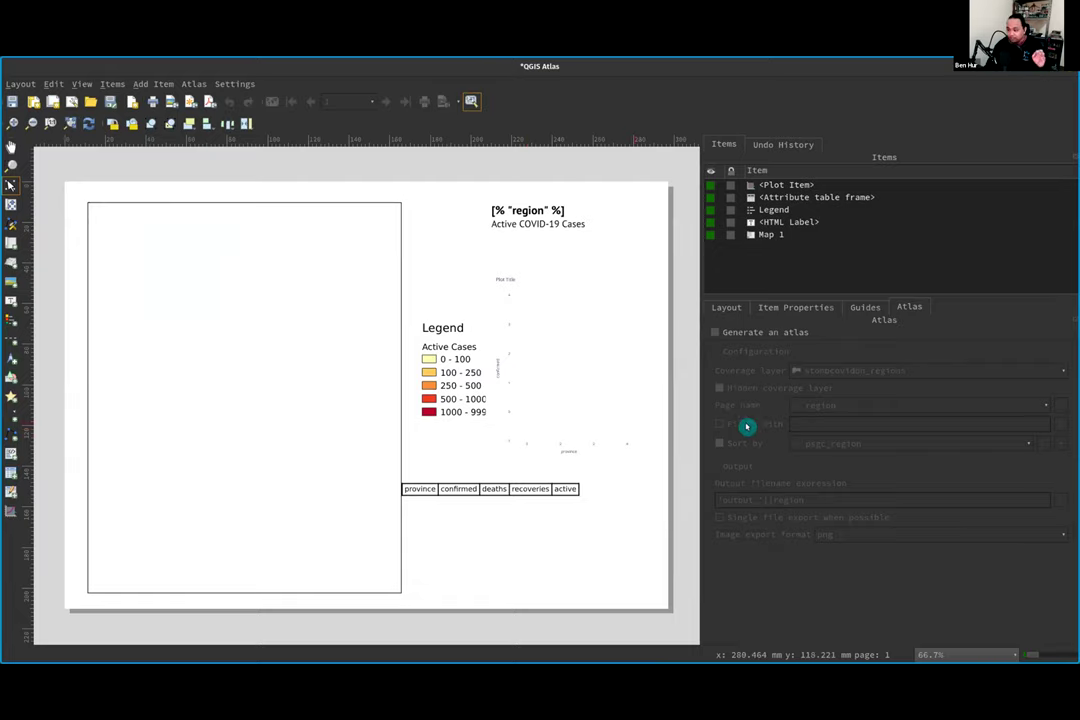
left_click(712, 331)
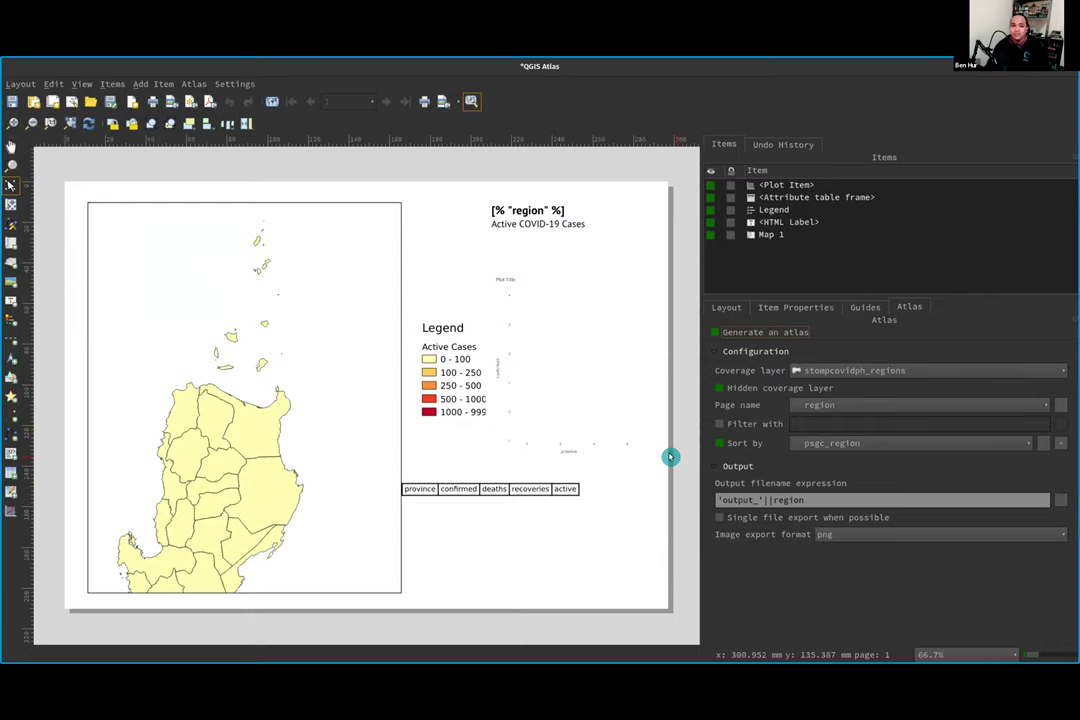
Step: Back in the main project, show the feature count of the stompcovidph_regions layer and open its attribute table
key("alt+Tab")
right_click(148, 196)
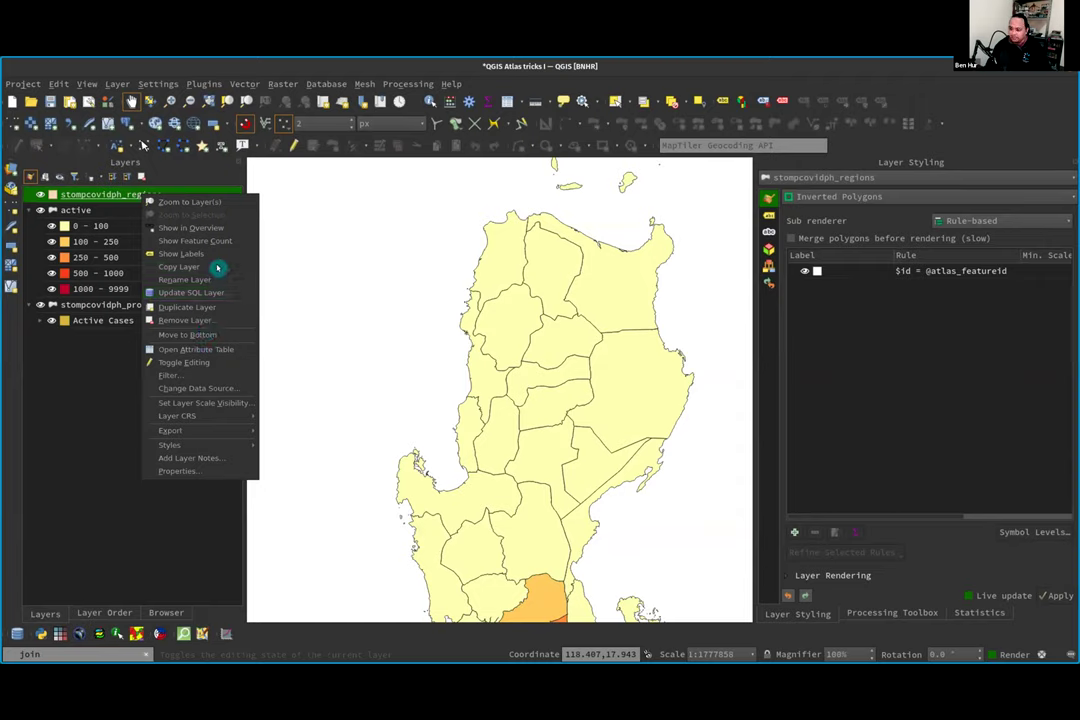
left_click(188, 241)
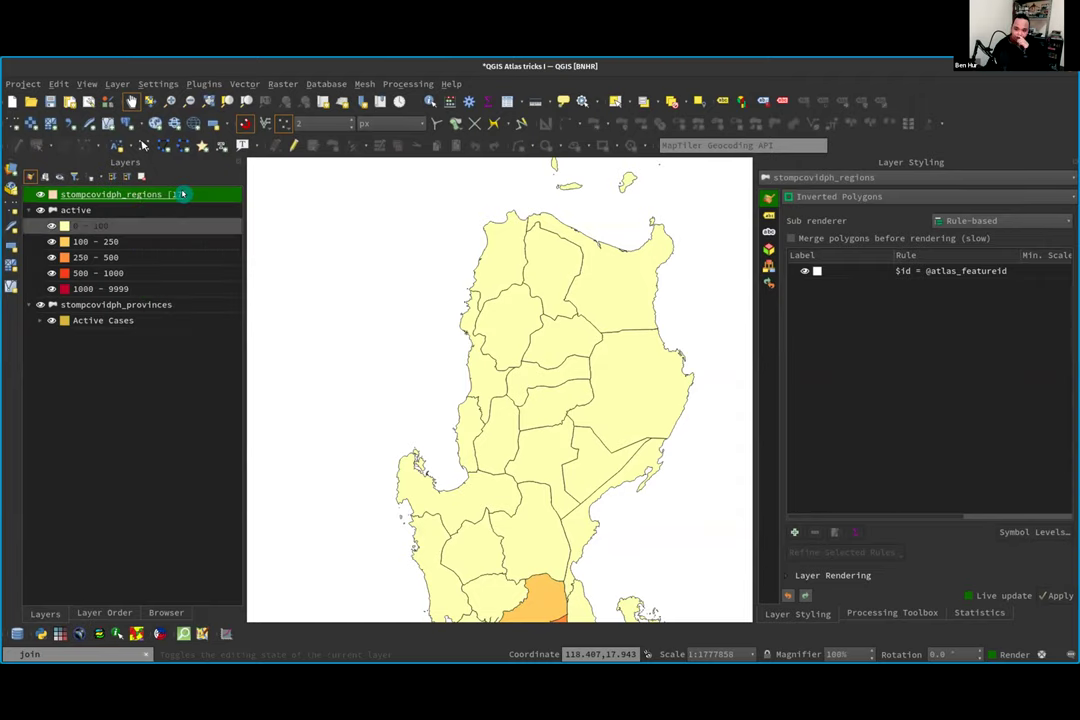
right_click(183, 194)
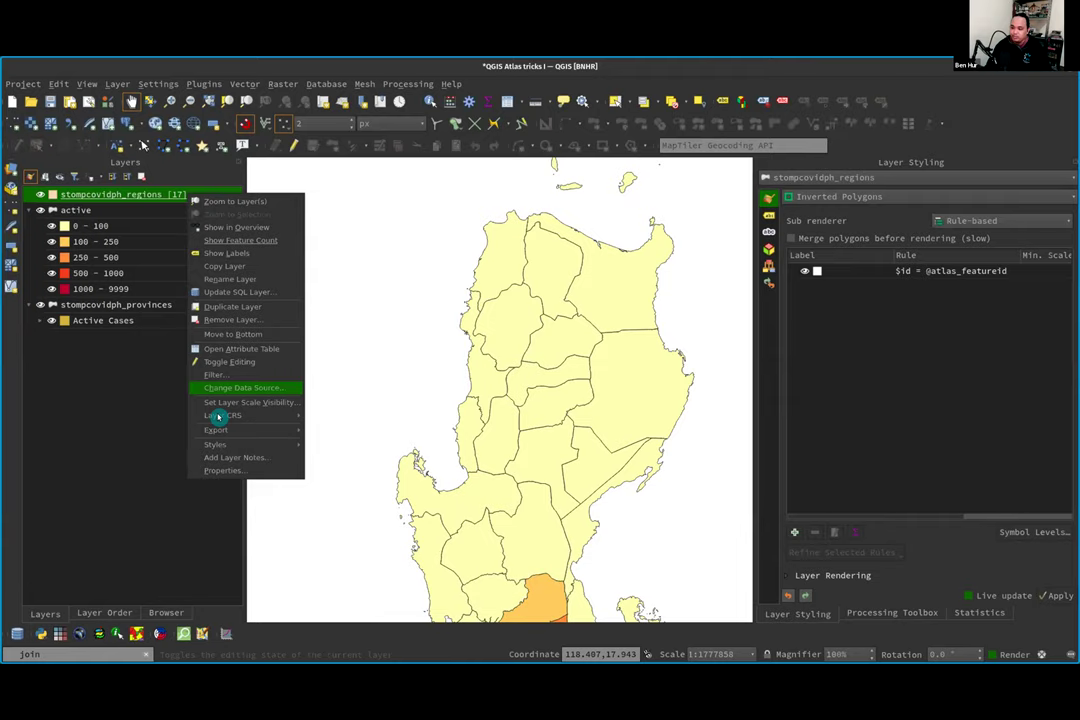
left_click(241, 348)
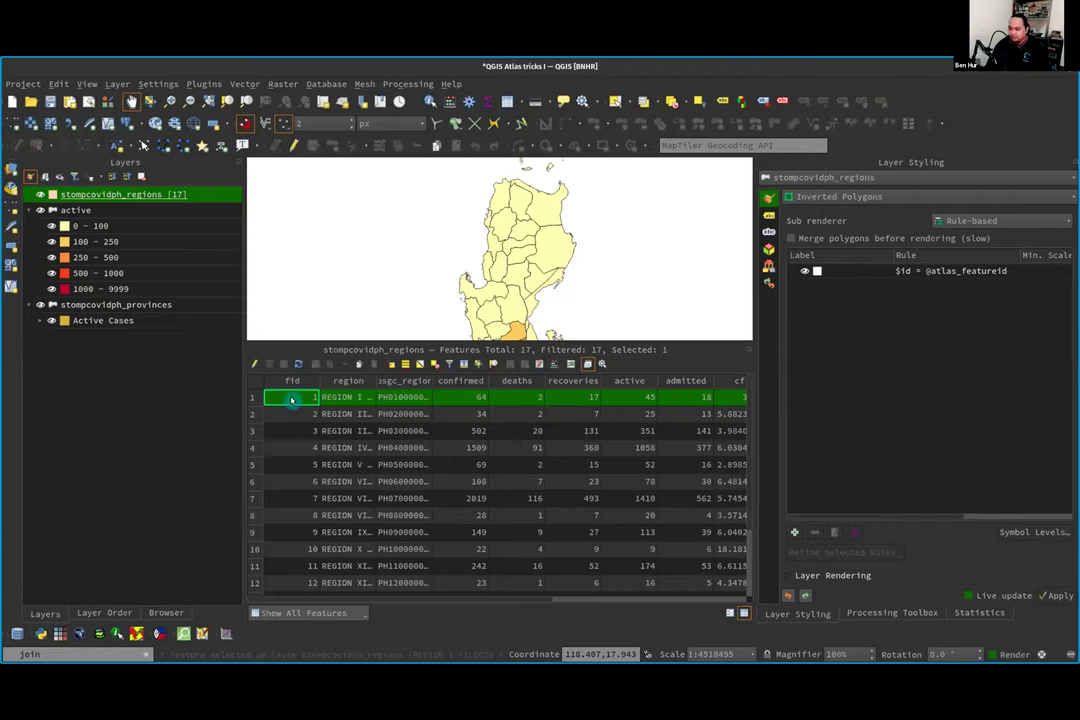
Step: Zoom the map to the first three region features in turn from the attribute table, ending on Region III
right_click(288, 398)
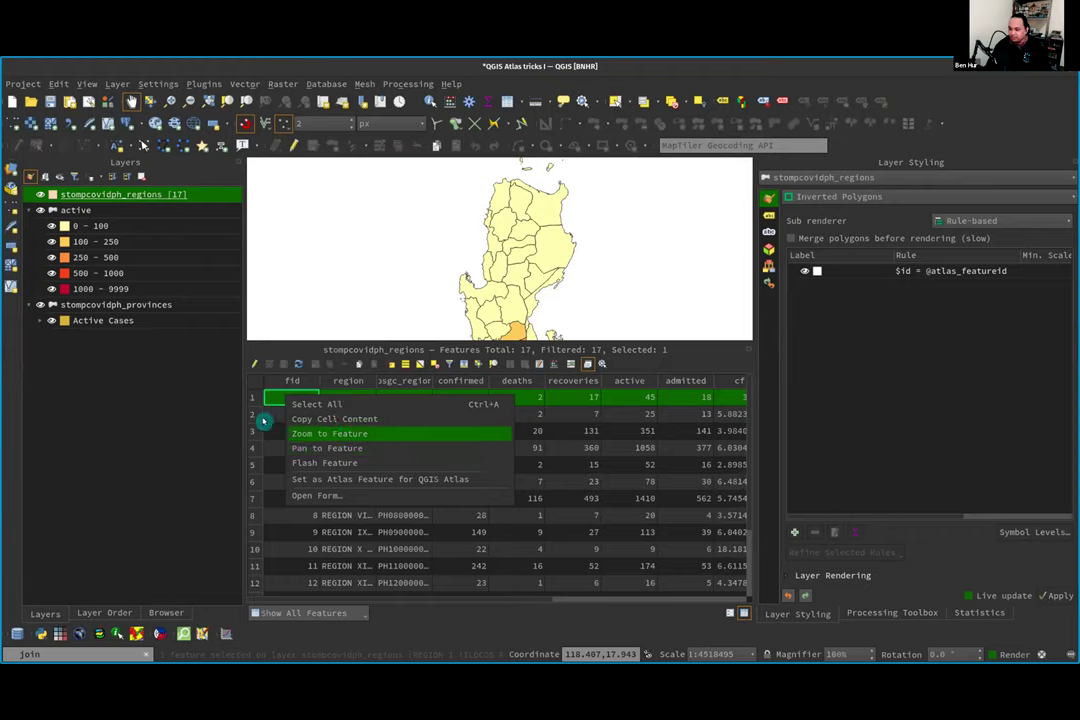
key("Return")
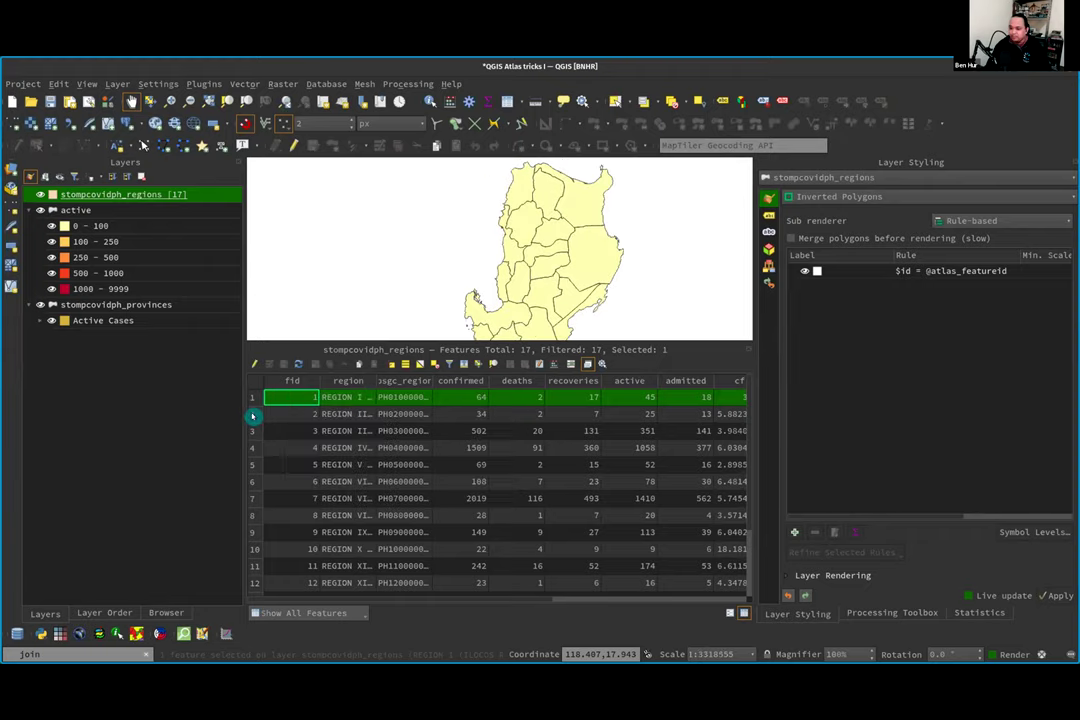
right_click(311, 413)
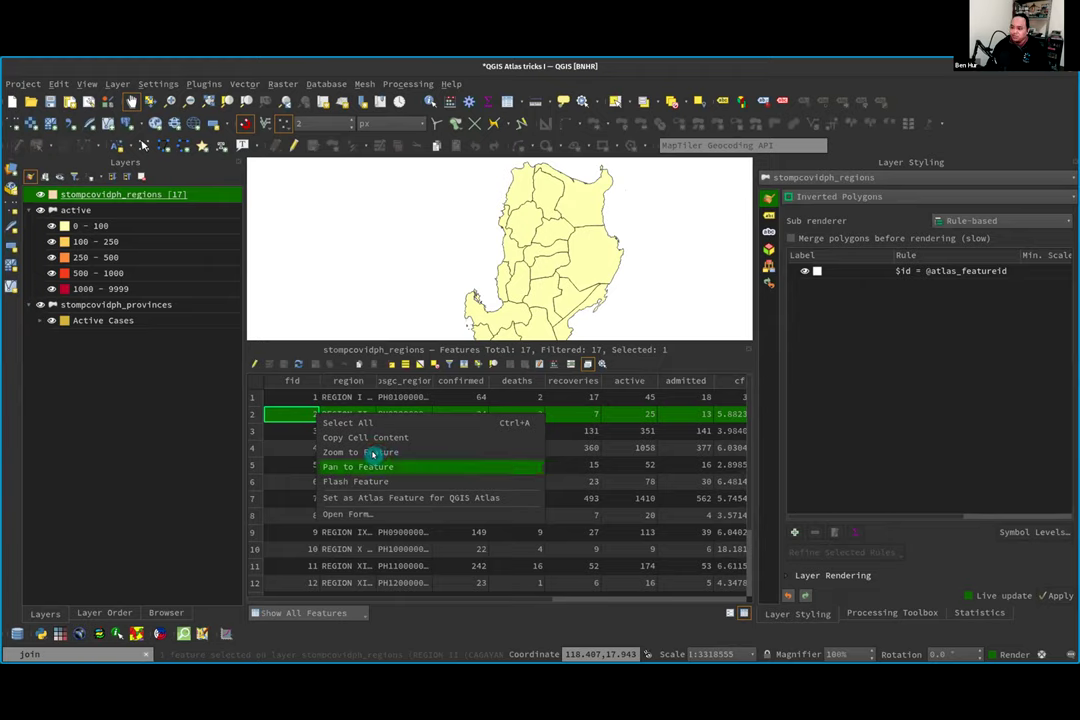
left_click(253, 431)
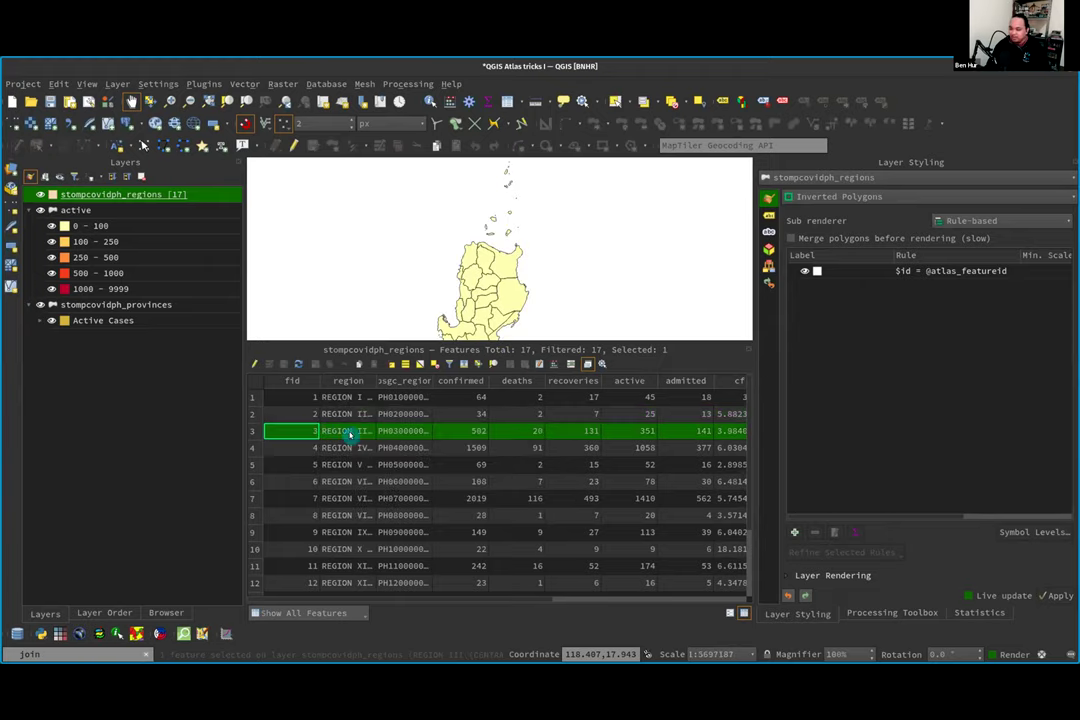
right_click(356, 437)
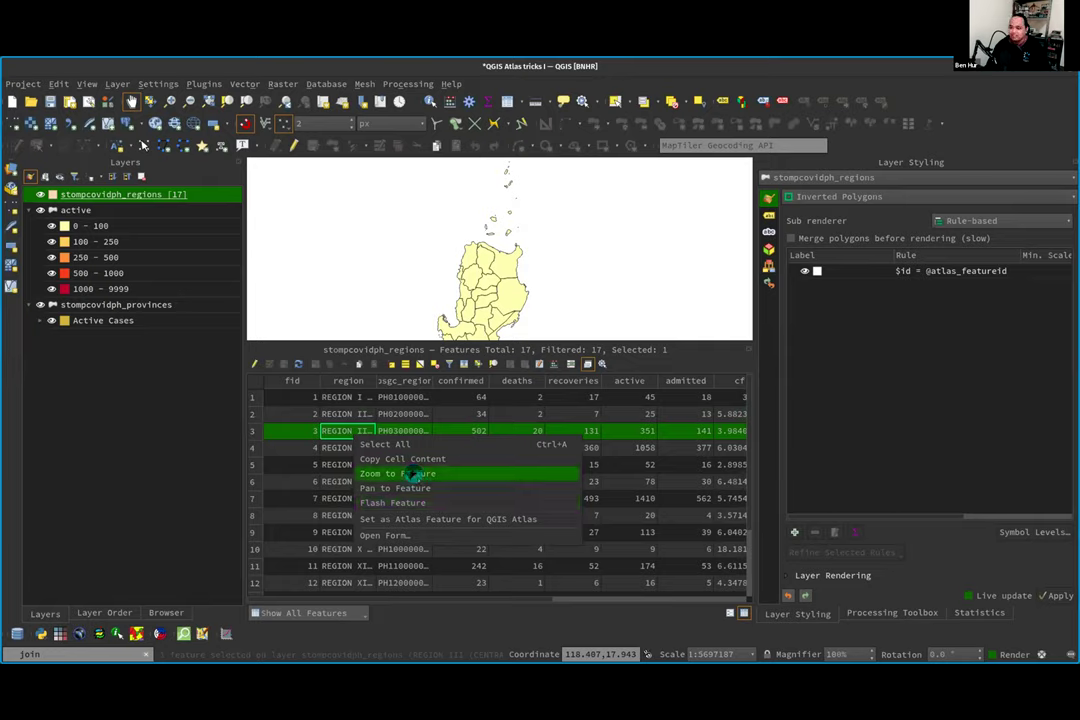
left_click(412, 475)
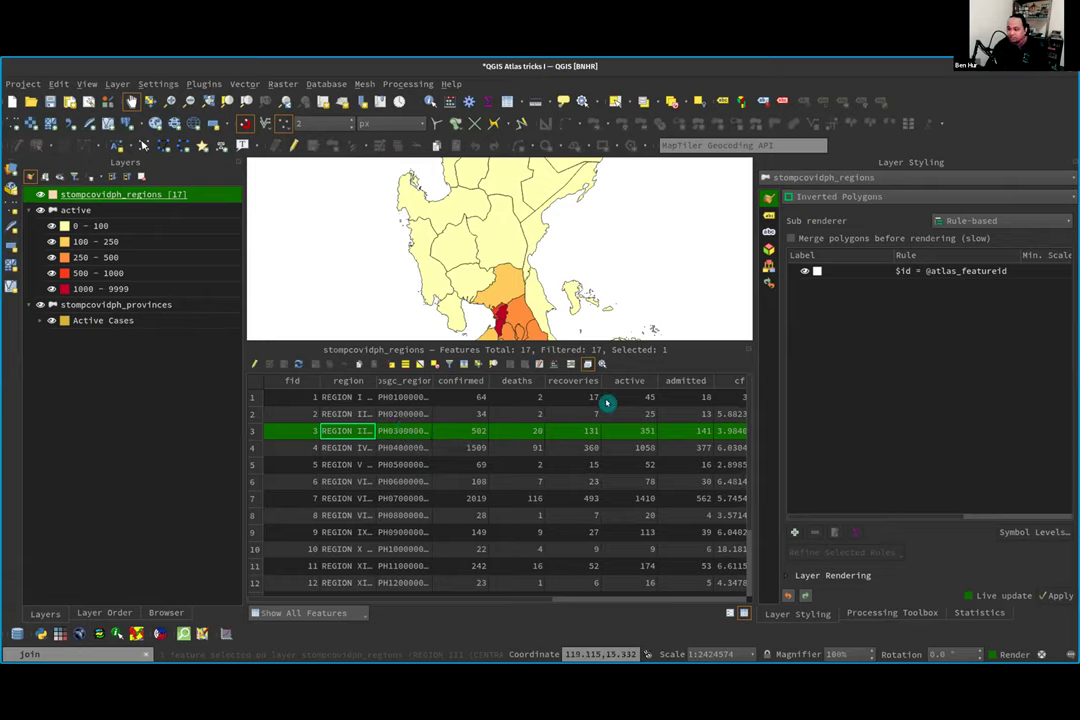
Step: Return to the QGIS Atlas layout, select the map item and expand its Controlled by Atlas settings
key("ctrl+Up")
left_click(292, 372)
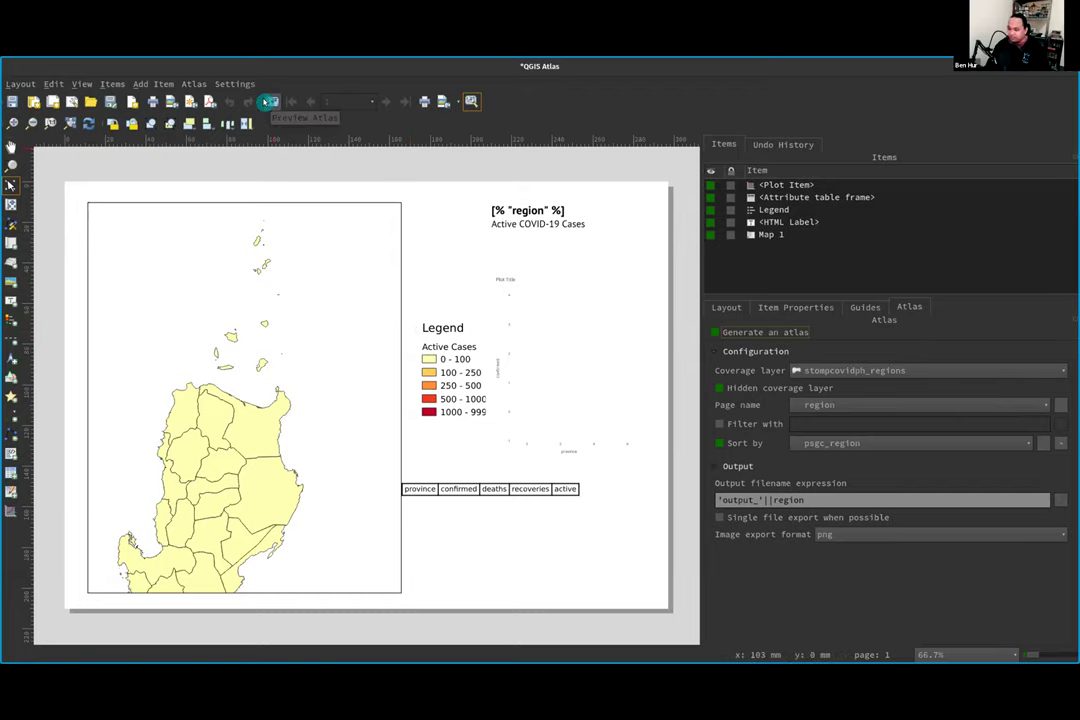
left_click(787, 306)
left_click(354, 292)
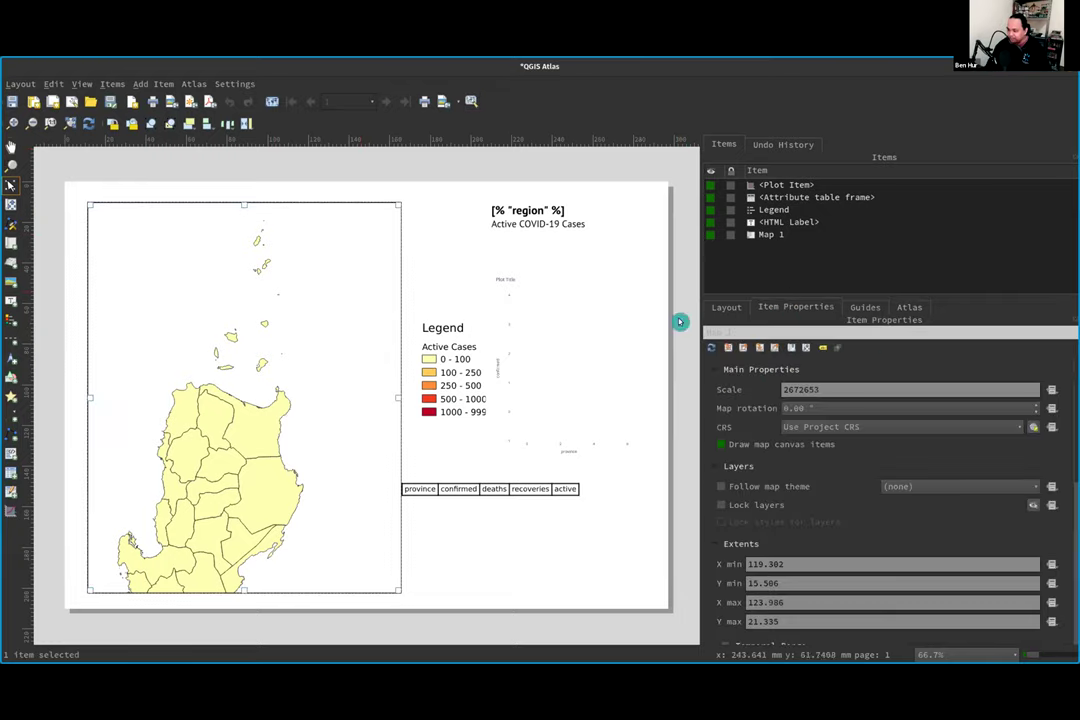
scroll(828, 465, "down", 5)
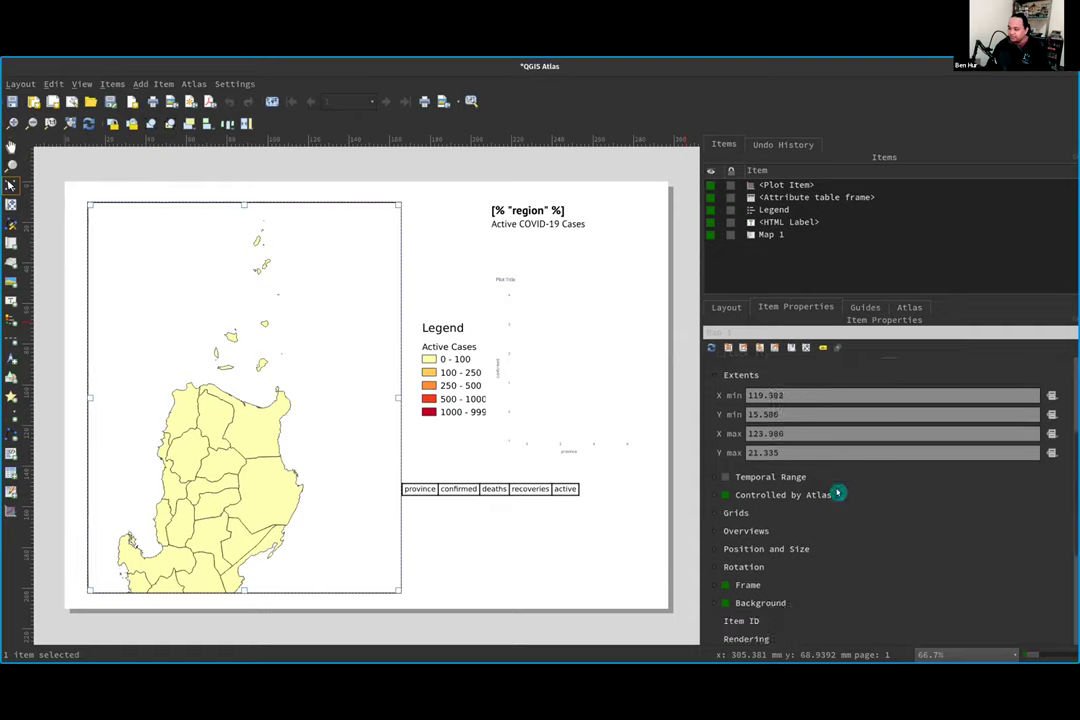
left_click(713, 495)
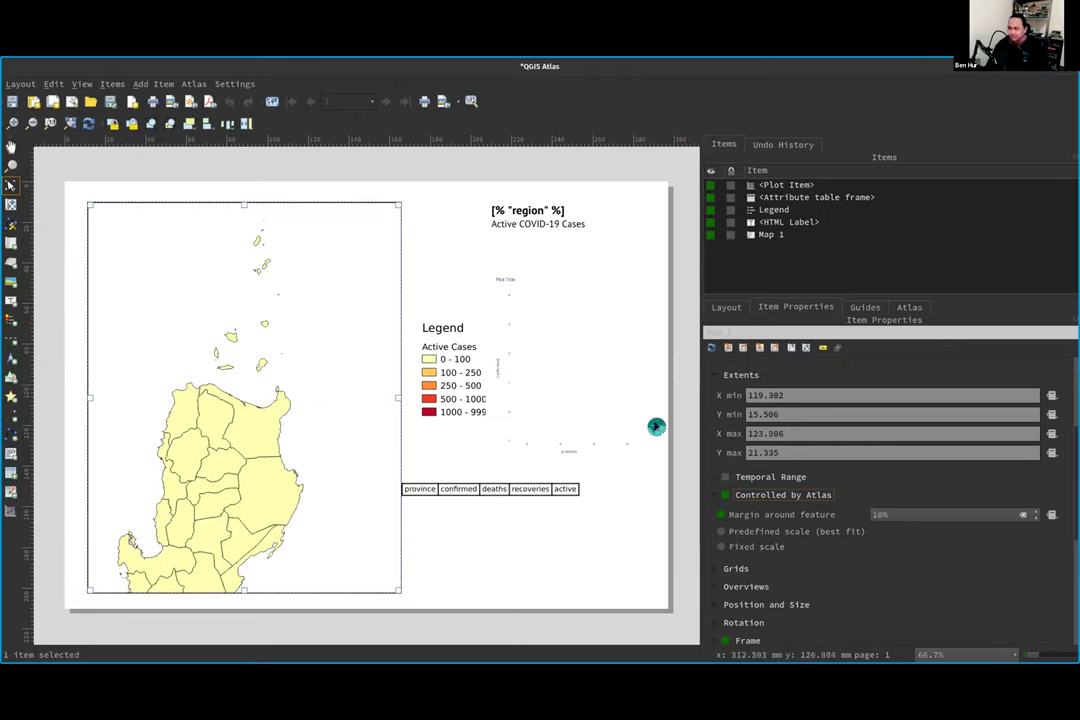
left_click_drag(251, 66, 251, 186)
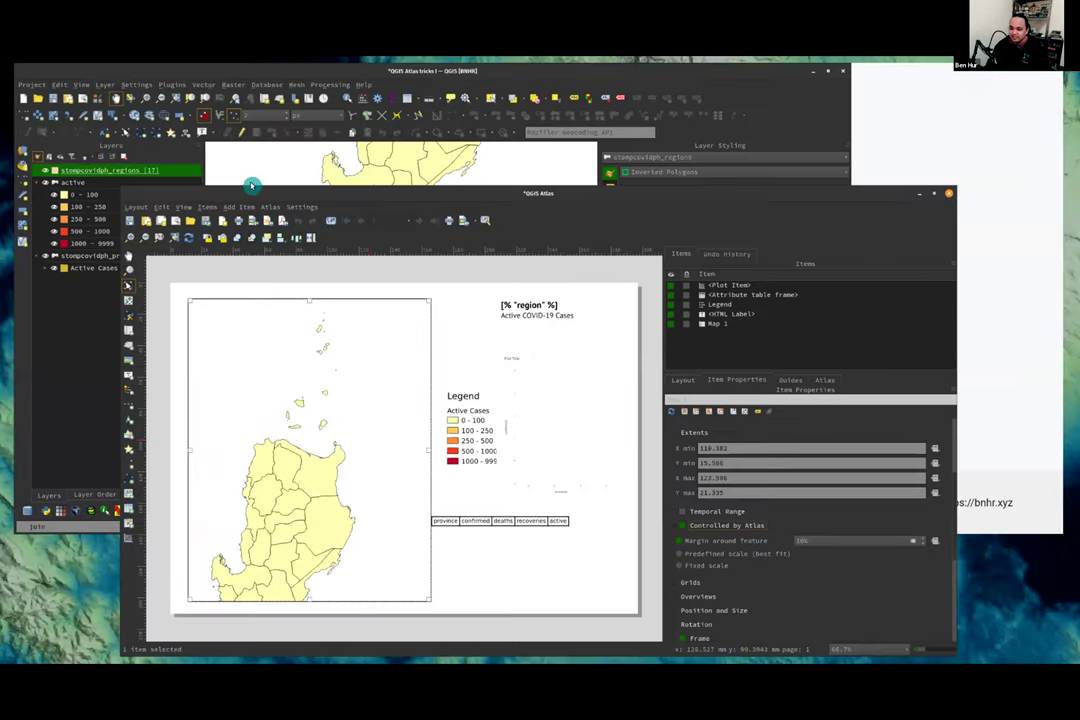
key("ctrl+F9")
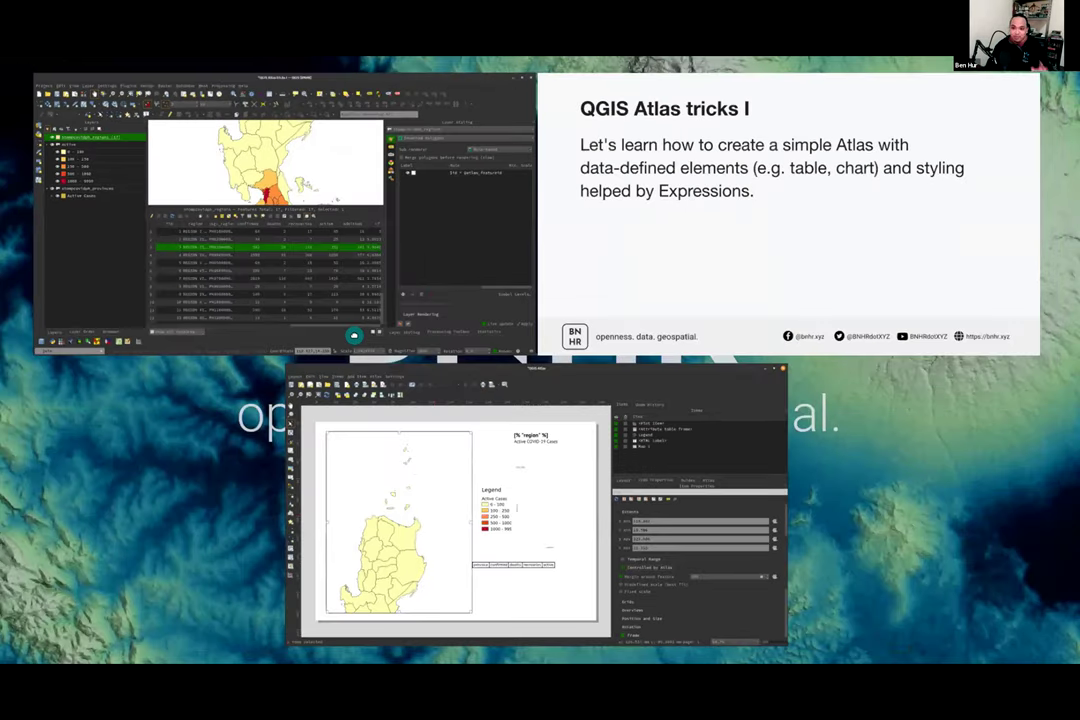
key("ctrl+F9")
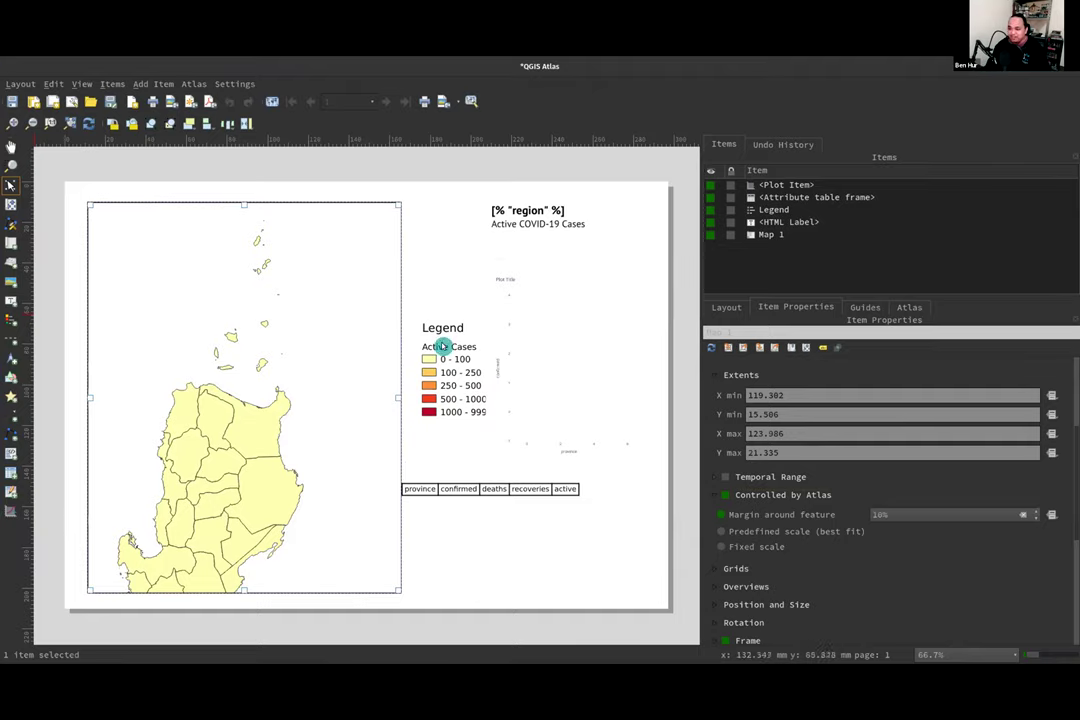
Step: Preview the atlas and step through its region pages from REGION I to REGION V (BICOL REGION)
left_click(270, 101)
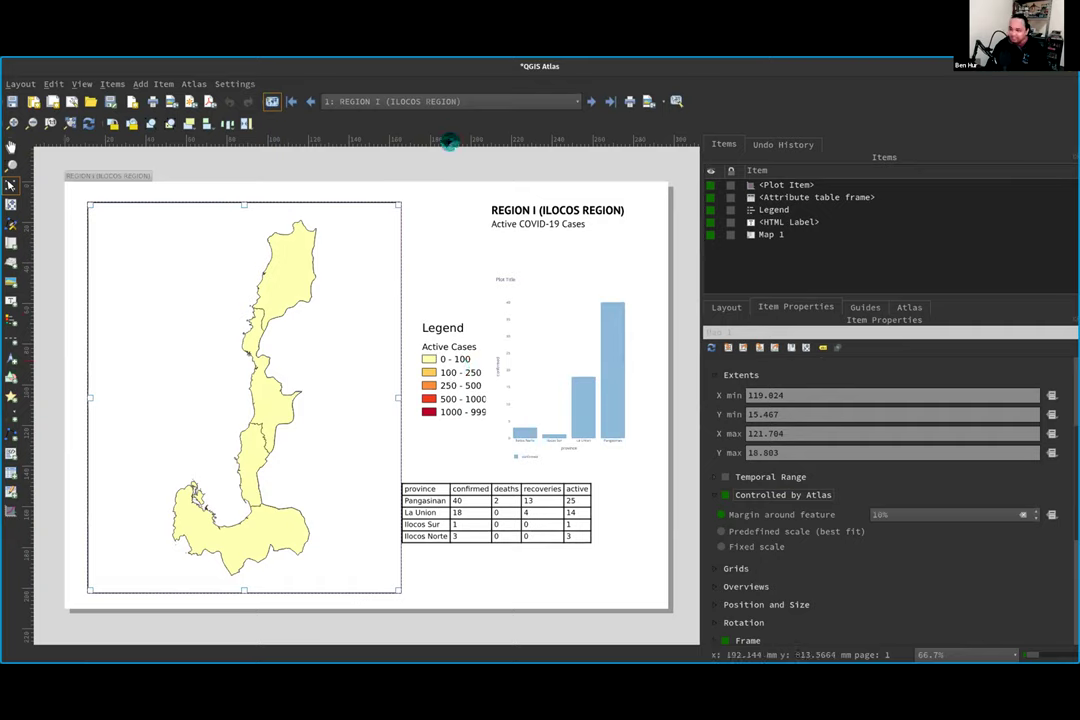
left_click(587, 101)
left_click(587, 101)
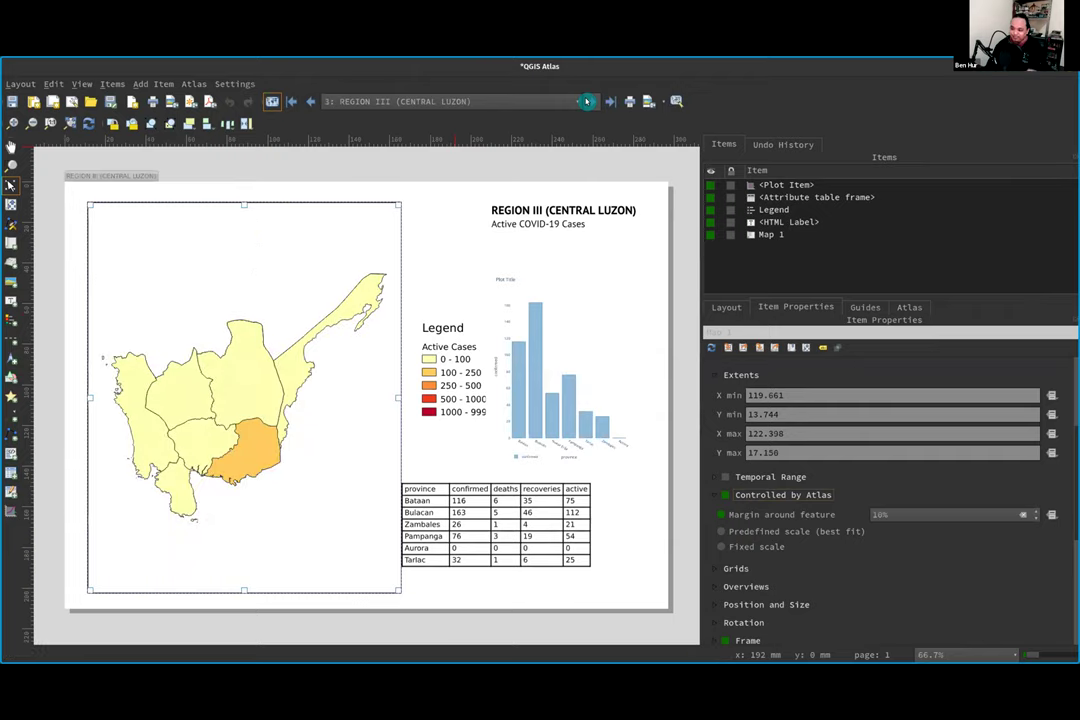
left_click(587, 101)
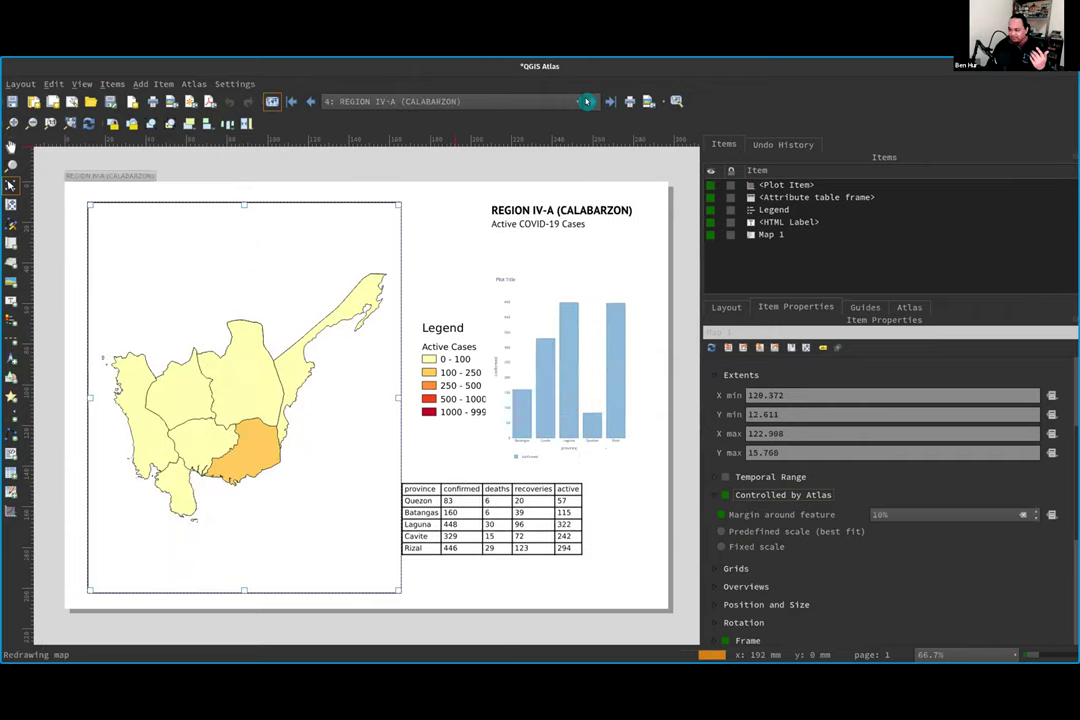
left_click(587, 101)
left_click(587, 101)
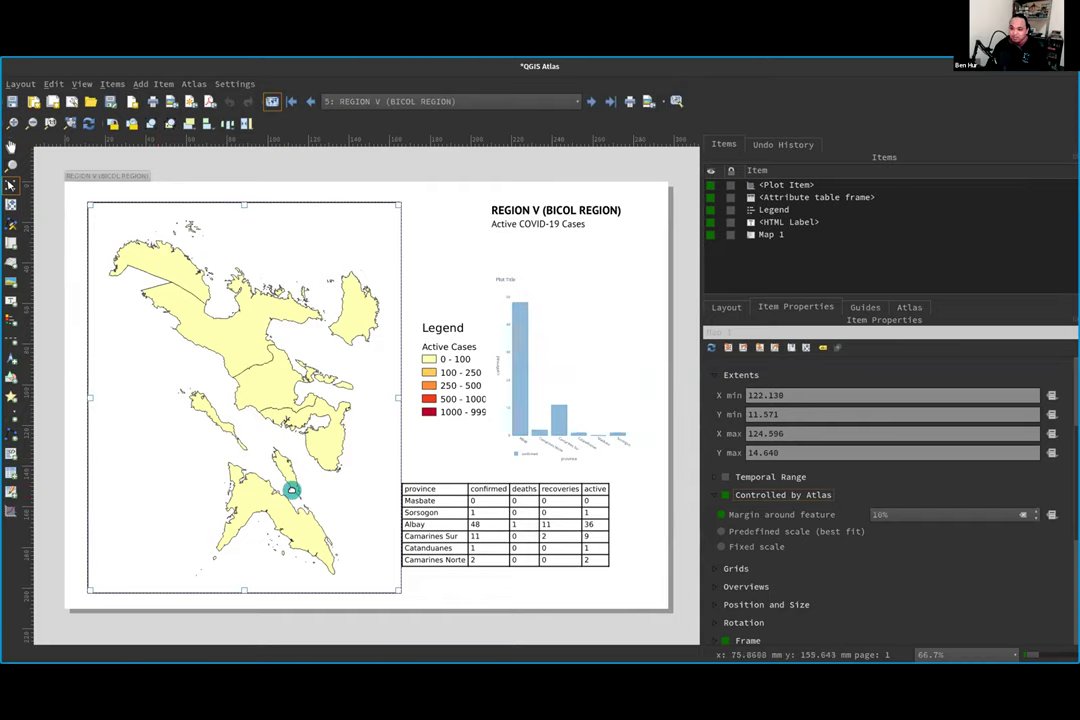
Step: Select the bar chart plot item on the REGION V page and examine it at 100% layout zoom
left_click(541, 358)
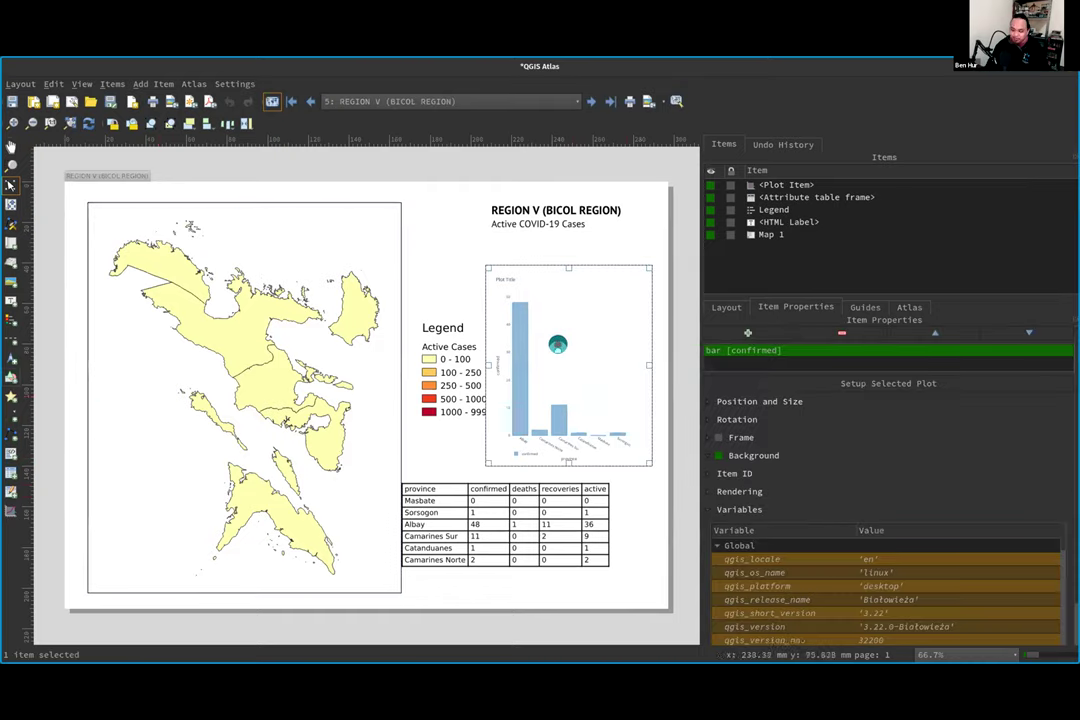
left_click(1008, 654)
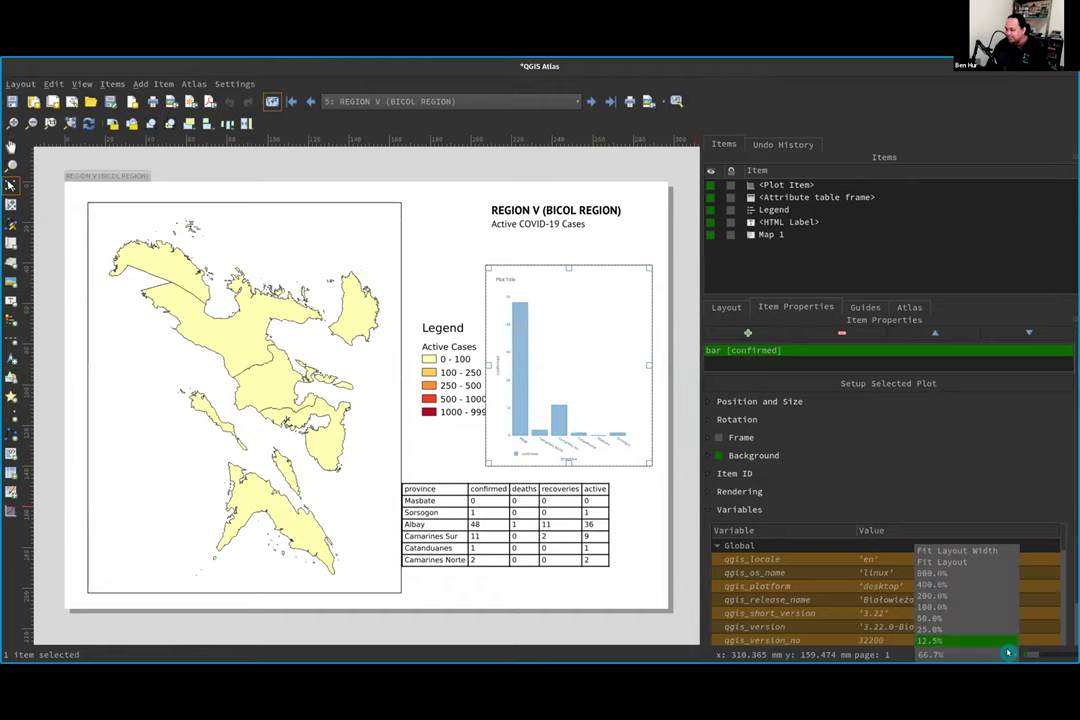
left_click(948, 607)
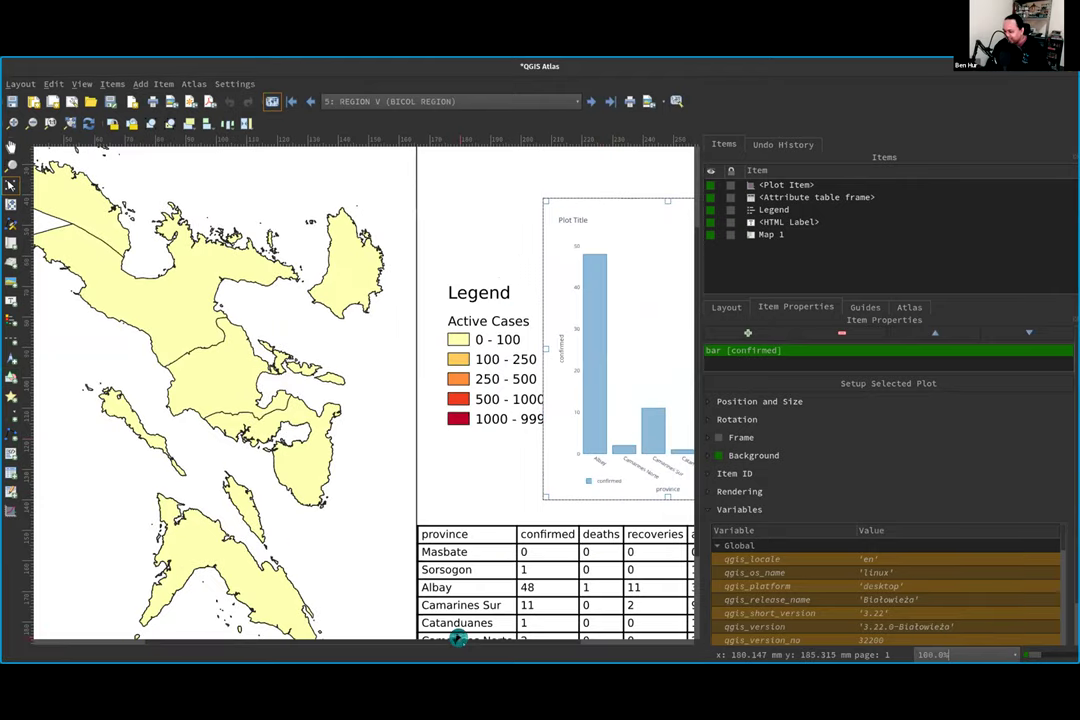
Step: Select the attribute table frame and step the atlas through REGION VI (WESTERN VISAYAS) to REGION VII (CENTRAL VISAYAS), viewing the chart and table
left_click(458, 636)
left_click_drag(458, 636, 658, 648)
key("ctrl+z")
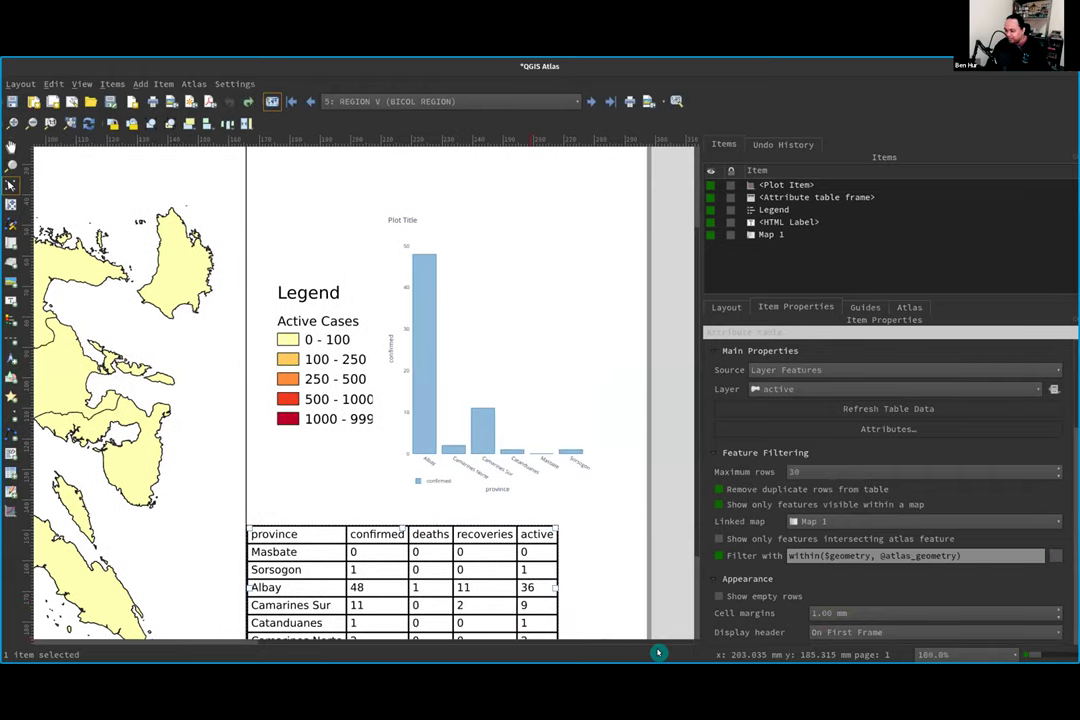
left_click(590, 101)
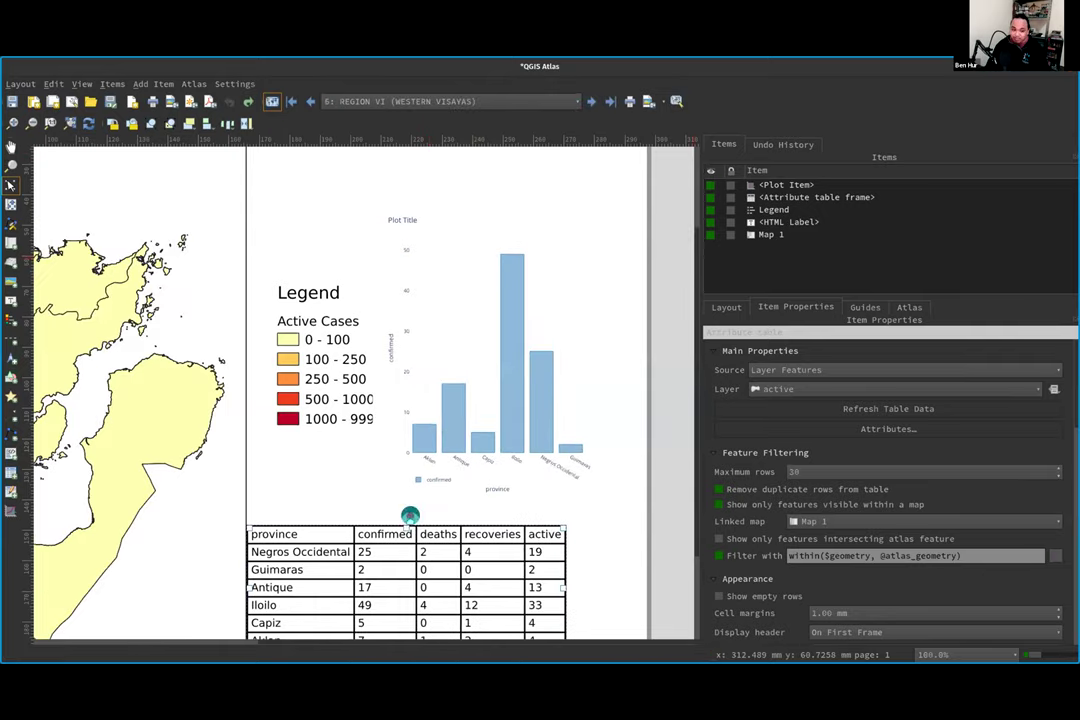
scroll(432, 487, "down", 3)
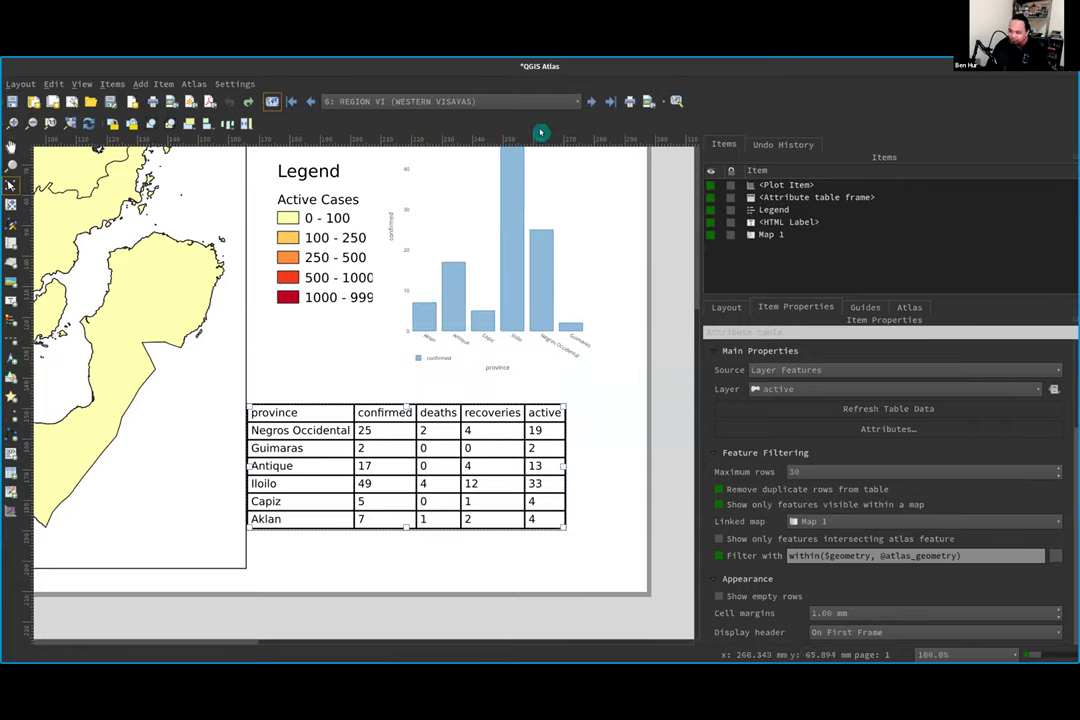
left_click(592, 103)
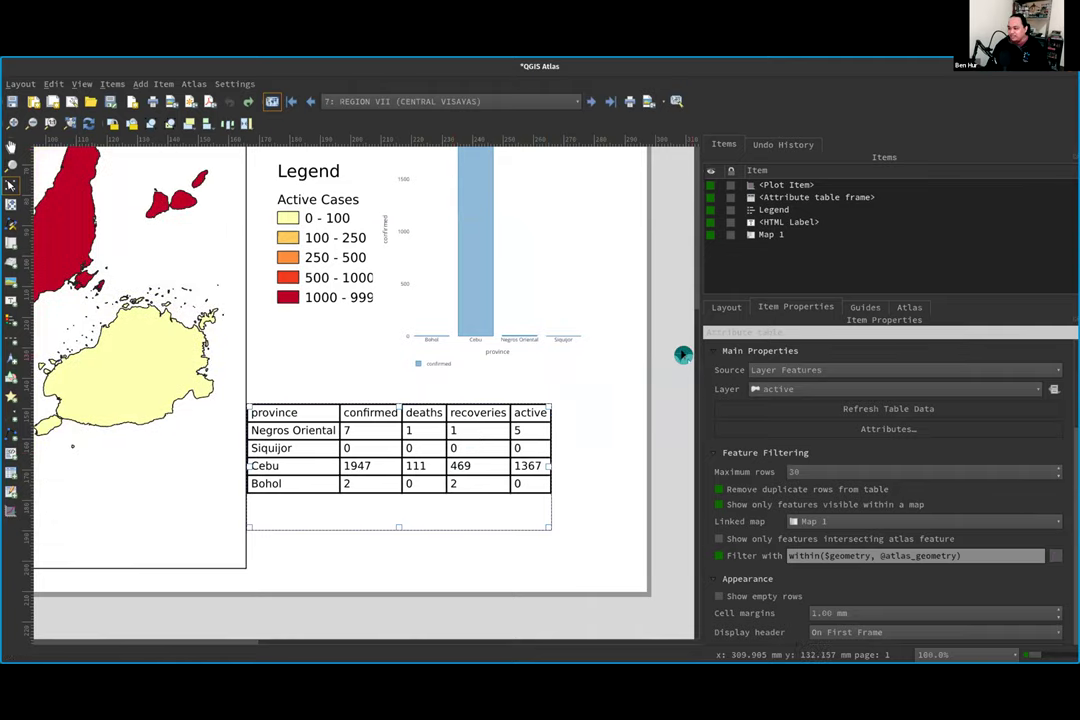
Step: View the whole REGION VII page, then return the atlas to its first page and advance to REGION II (CAGAYAN VALLEY)
left_click_drag(694, 364, 677, 155)
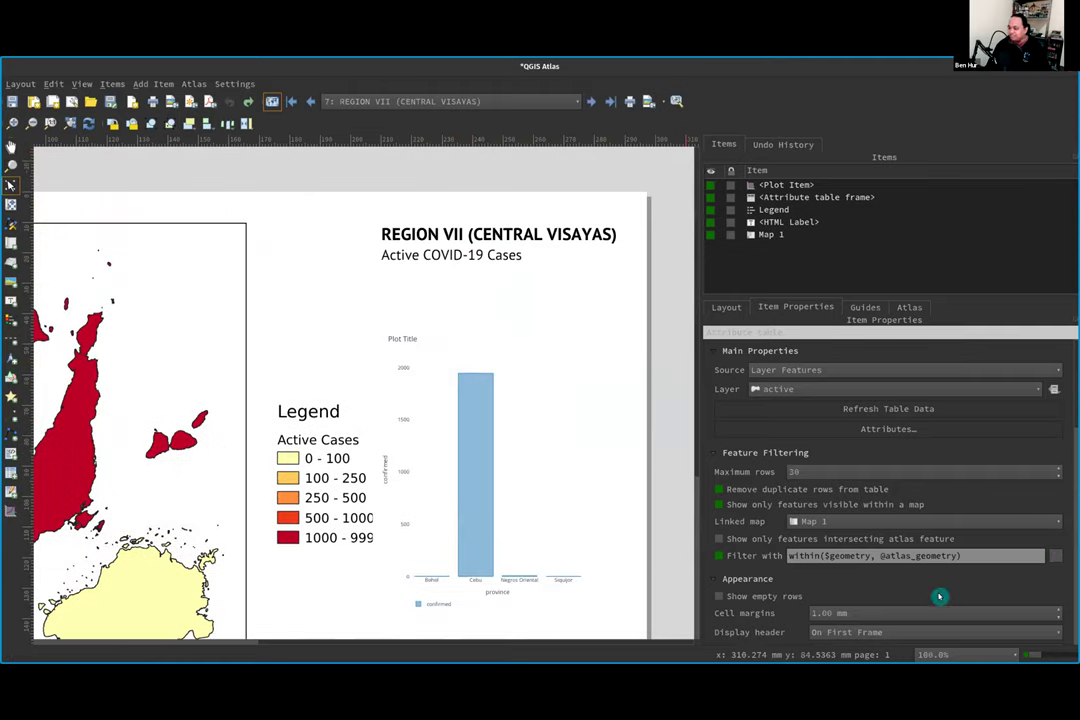
left_click(1009, 657)
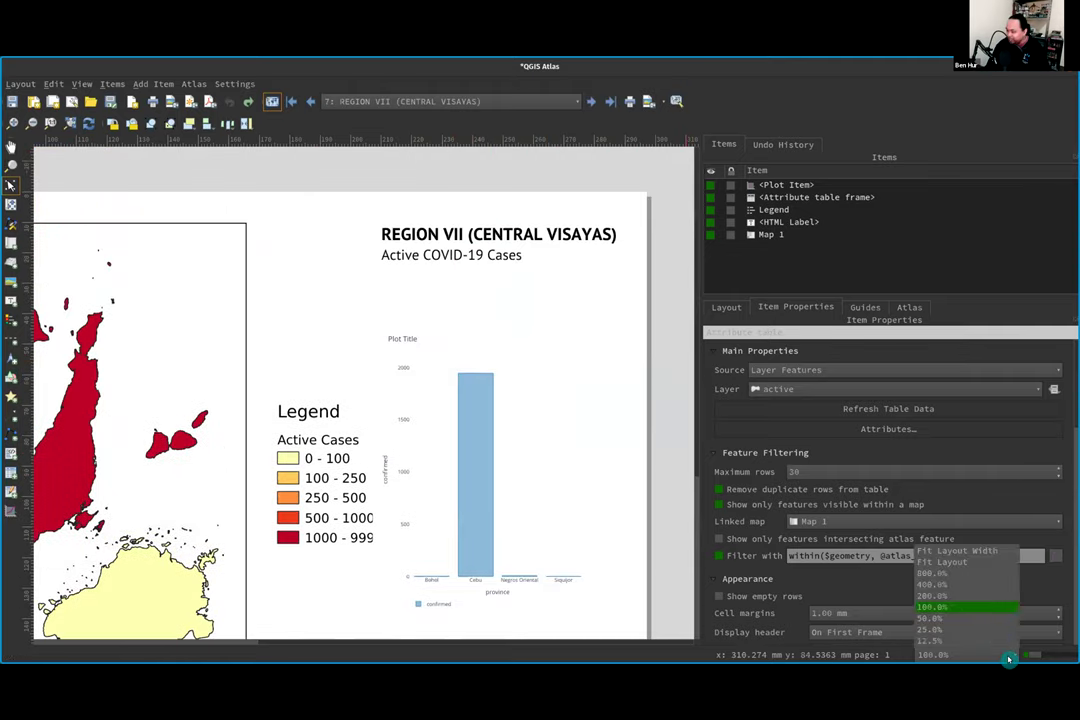
left_click(953, 607)
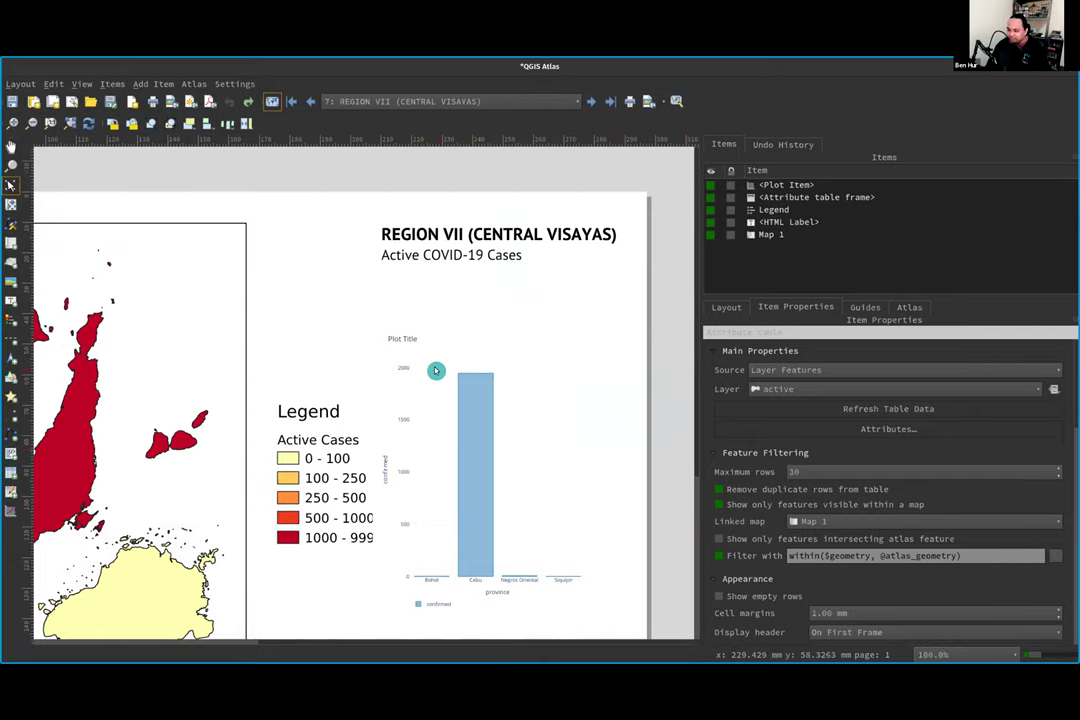
scroll(435, 371, "down", 5)
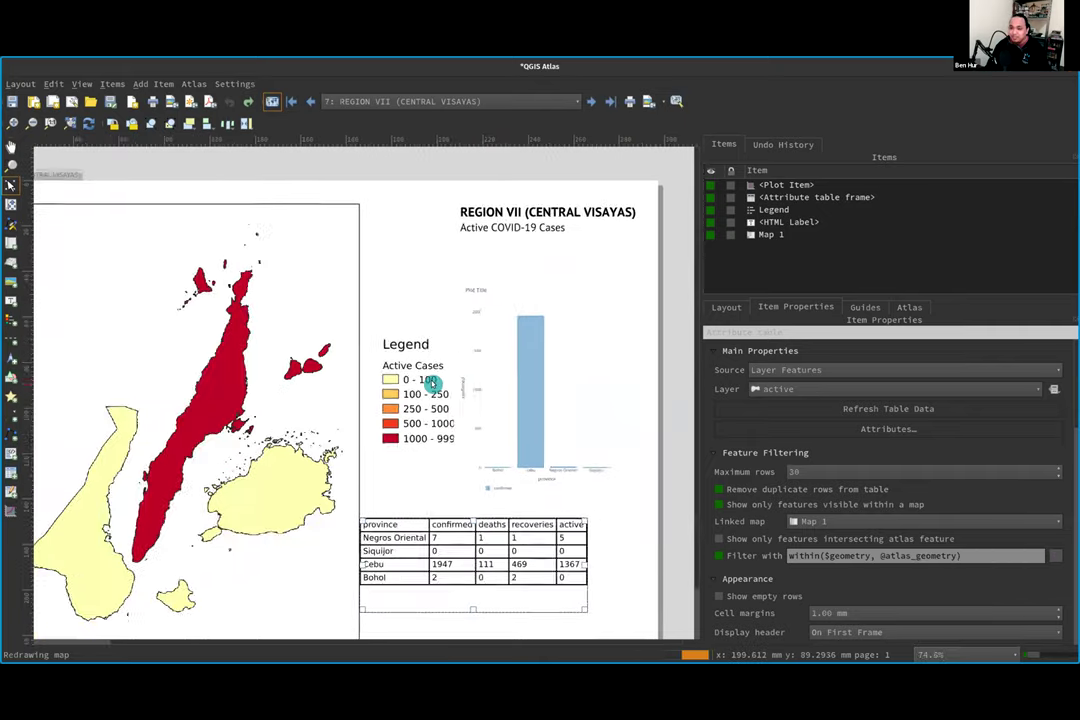
scroll(432, 383, "down", 3)
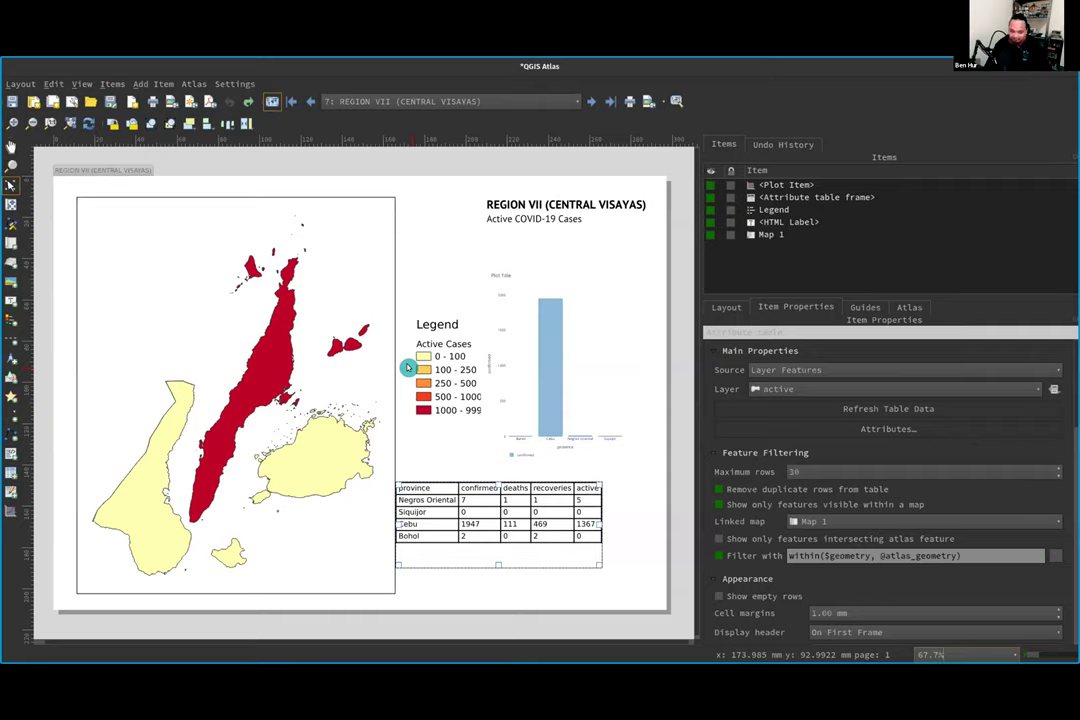
left_click(289, 101)
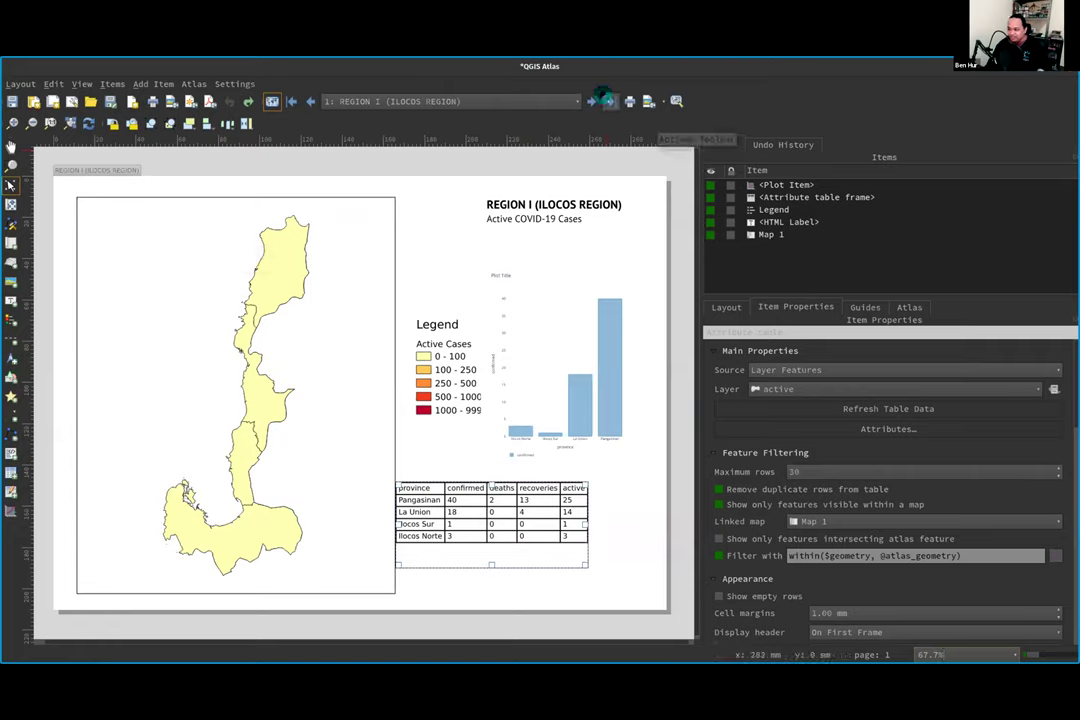
left_click(588, 100)
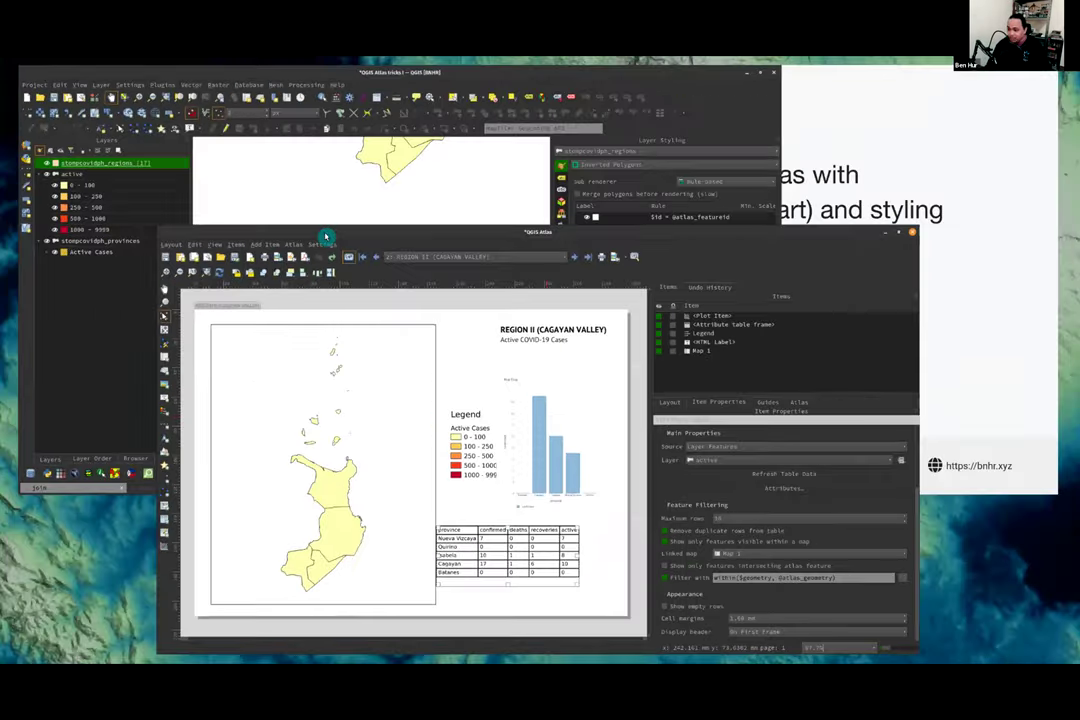
key("super")
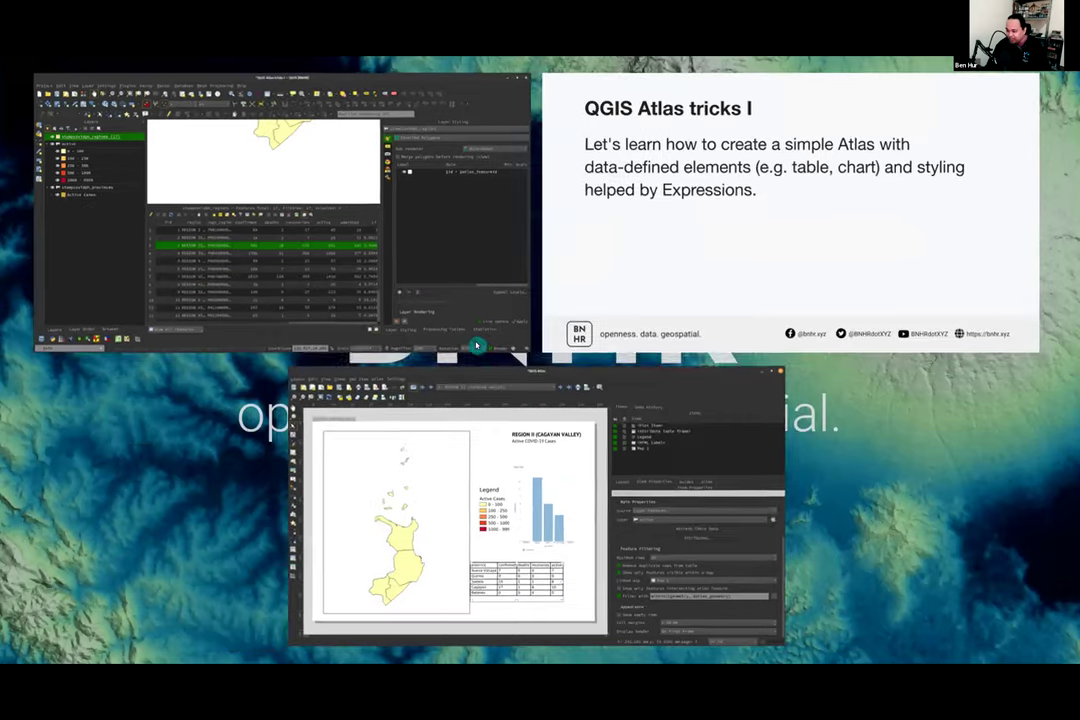
key("super")
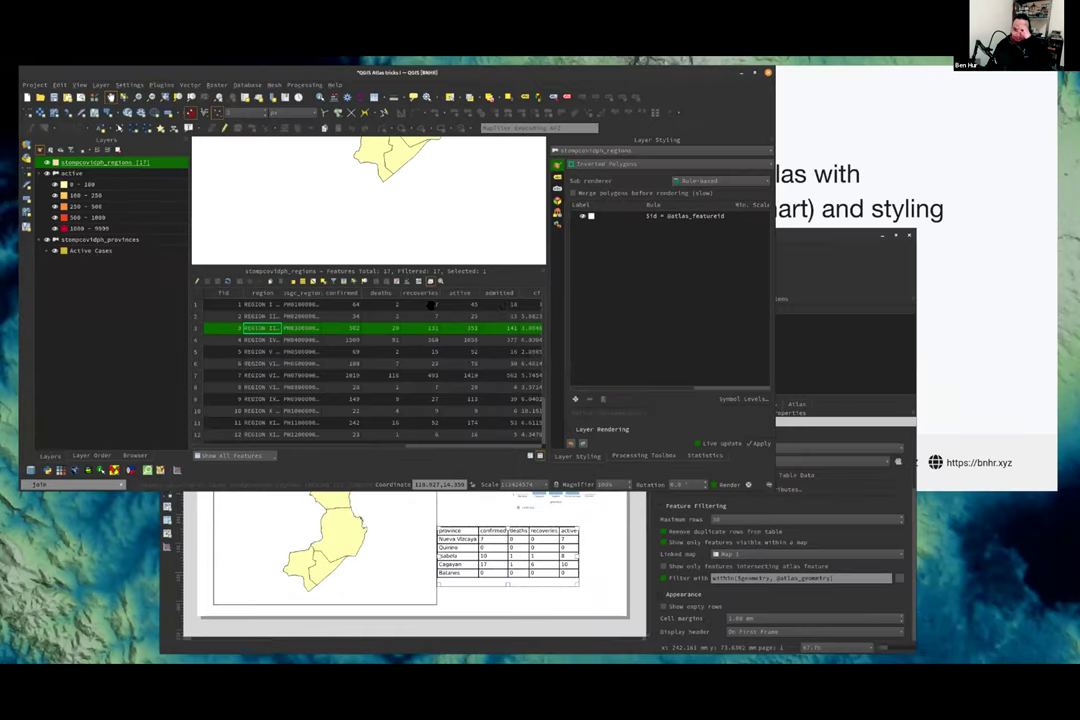
scroll(500, 303, "down", 3)
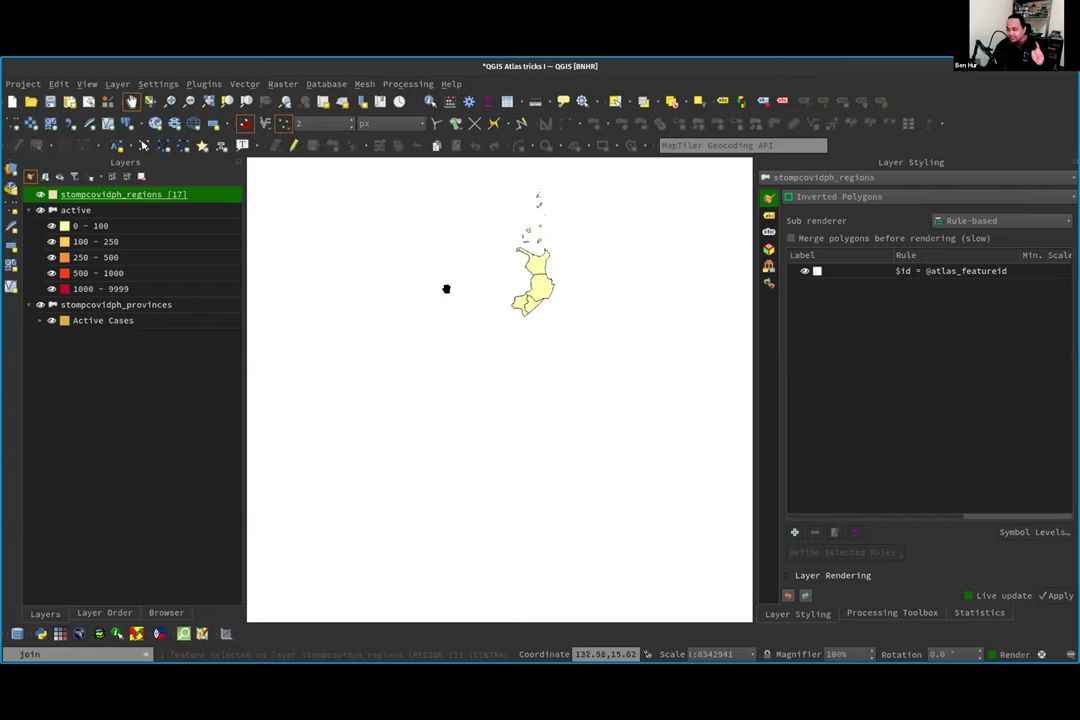
double_click(935, 270)
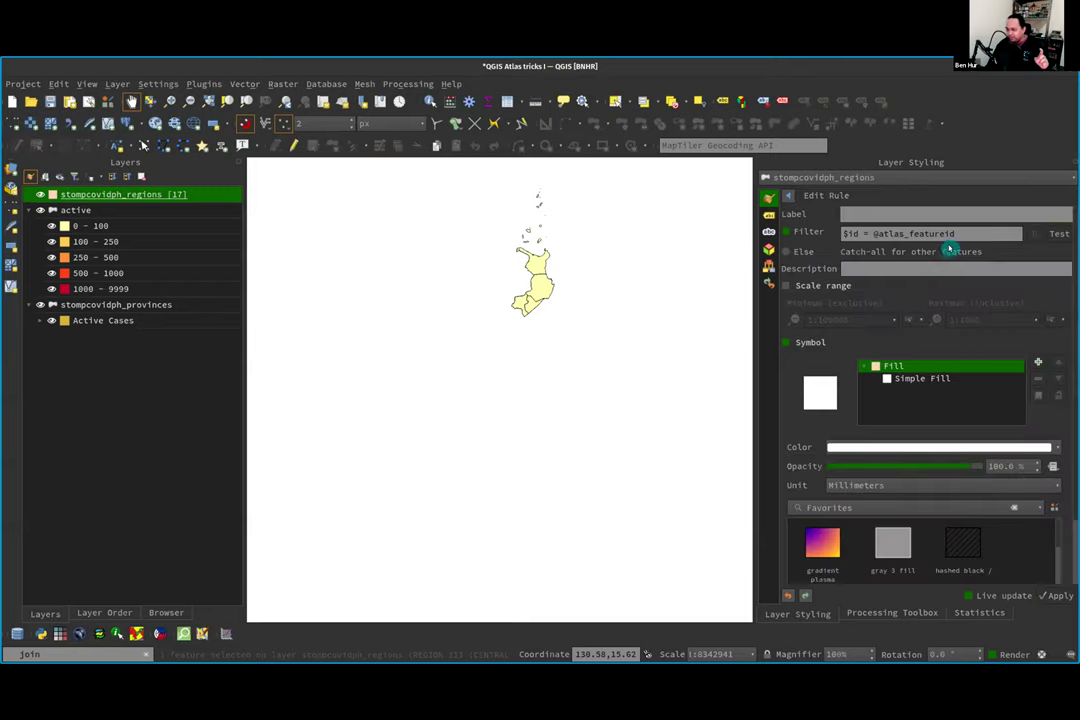
left_click_drag(964, 234, 826, 232)
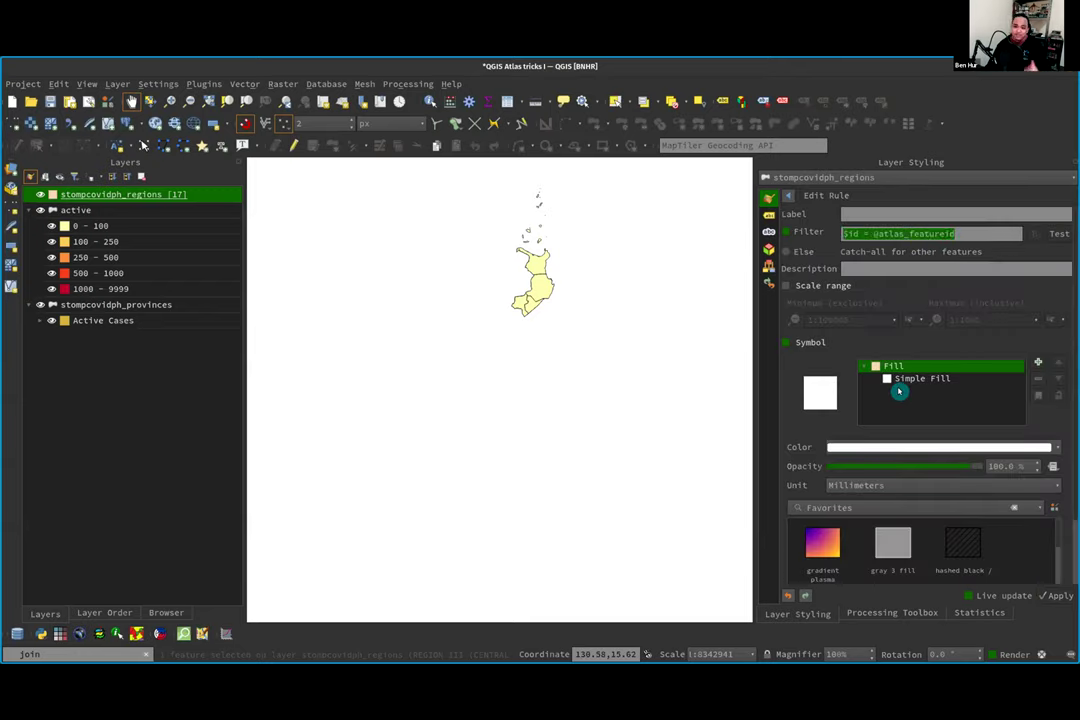
left_click(952, 251)
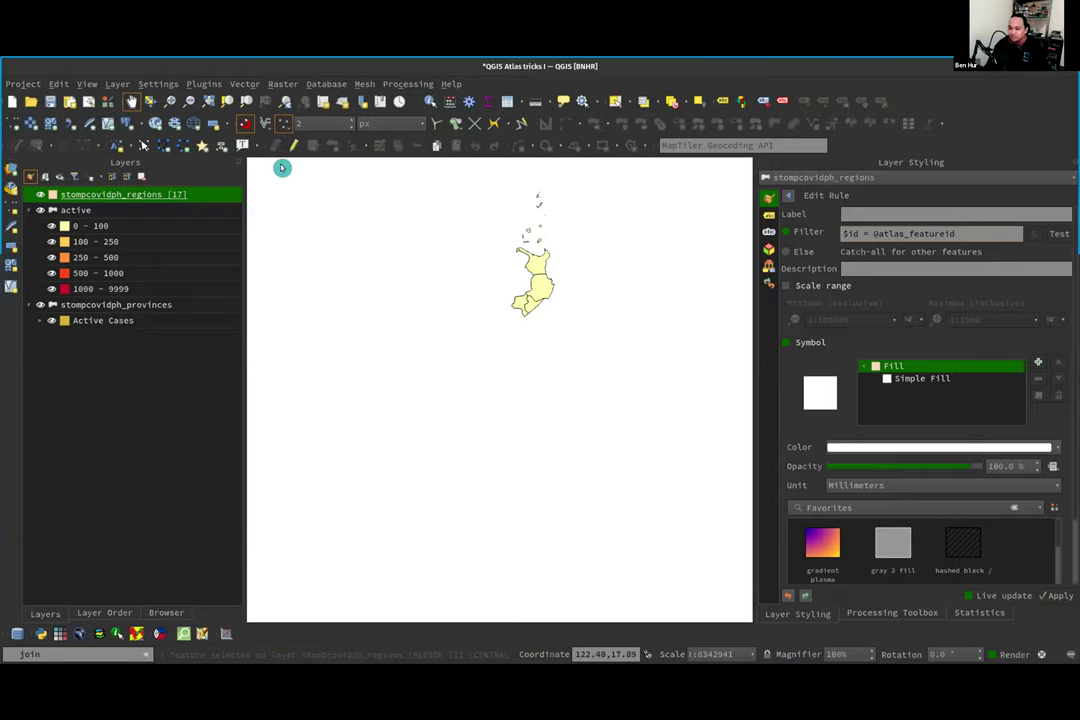
double_click(473, 82)
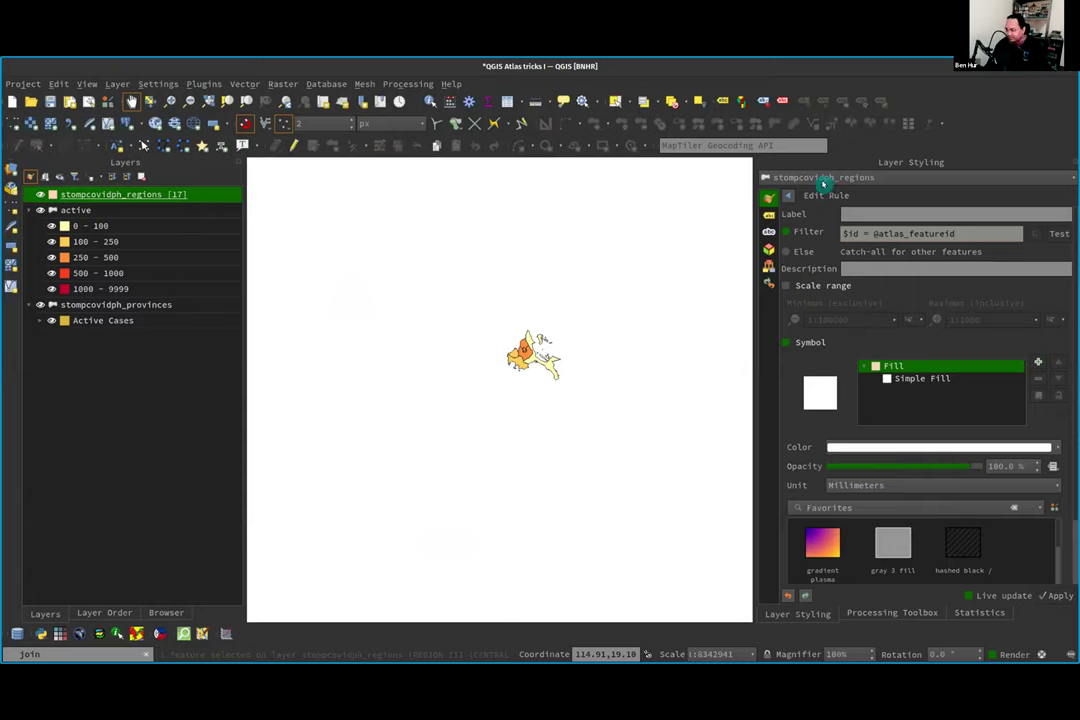
Step: Hide the stompcovidph_regions and active layers and select the stompcovidph_provinces layer, keeping it visible
left_click(785, 195)
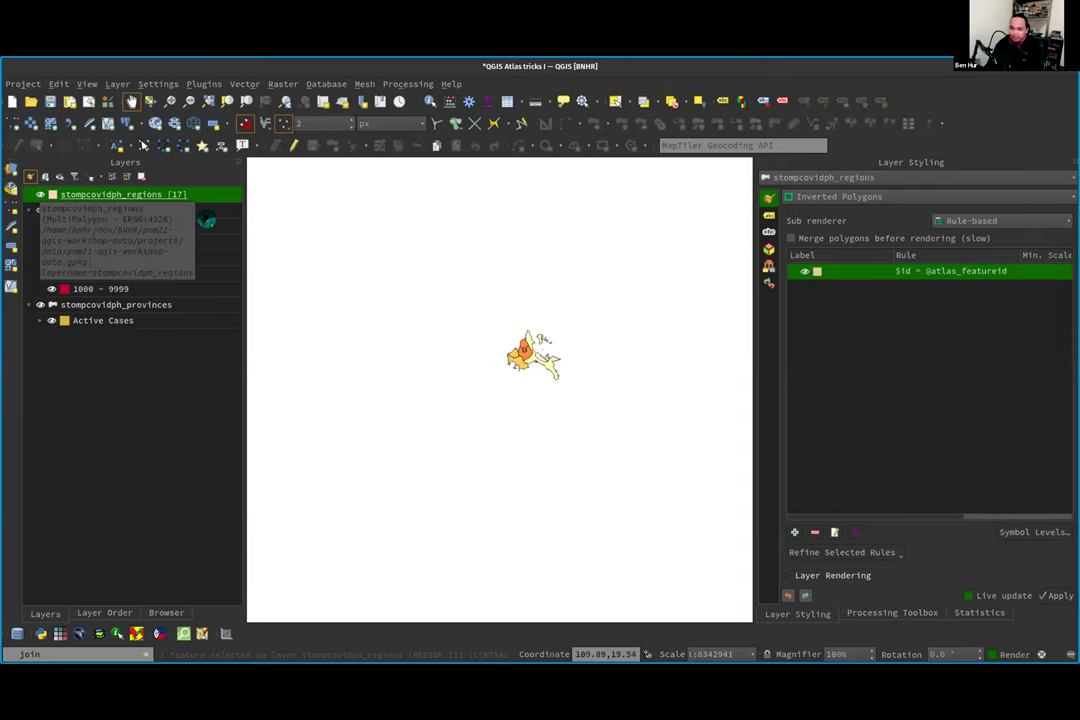
left_click(38, 304)
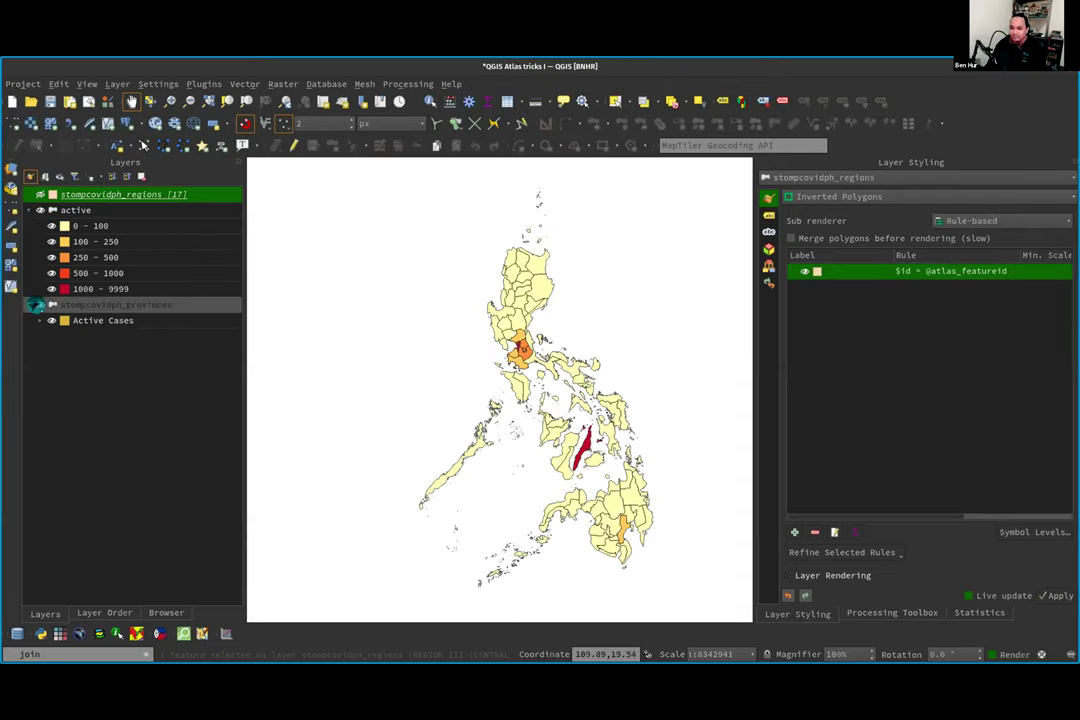
left_click(84, 318)
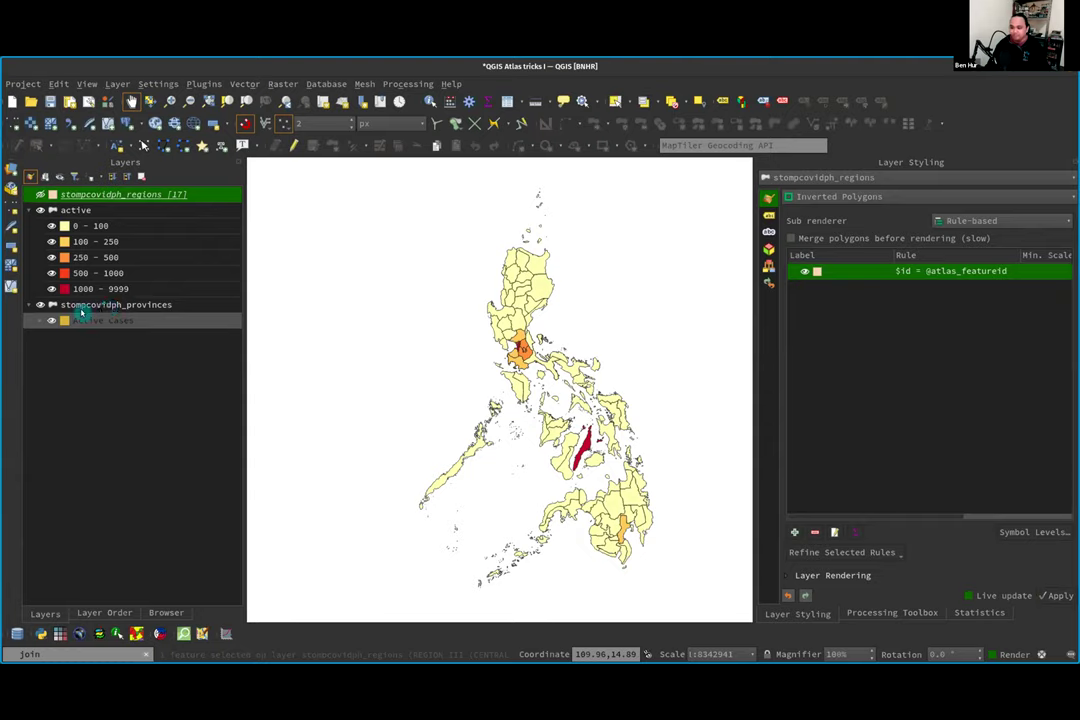
left_click(110, 306)
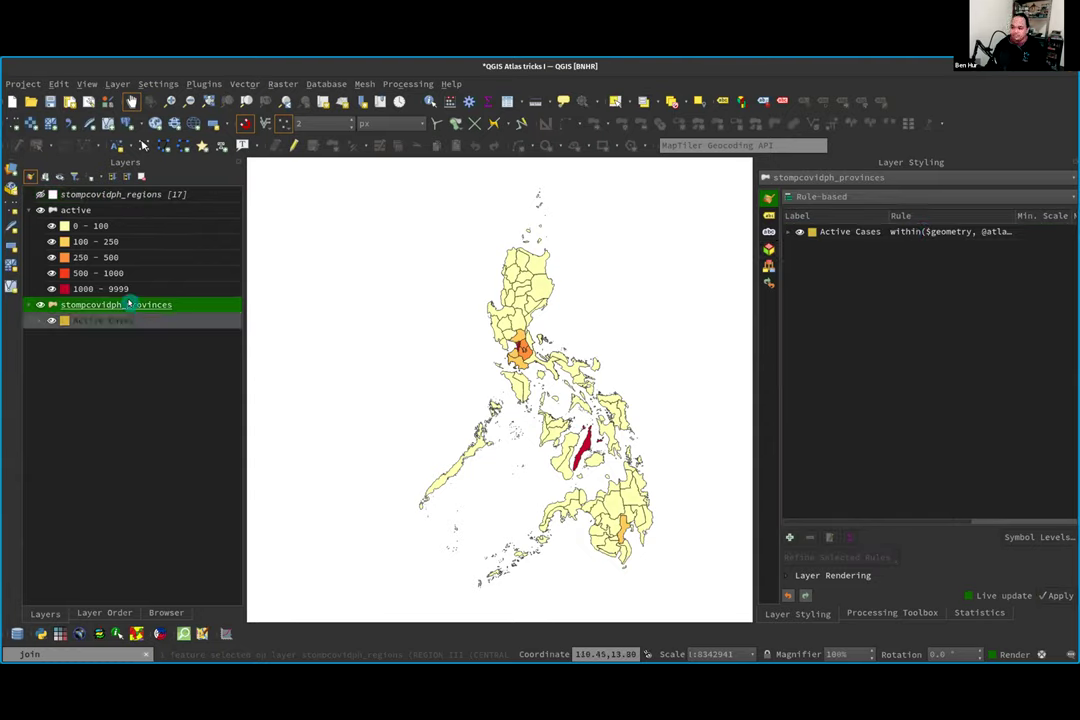
left_click(38, 210)
left_click(38, 210)
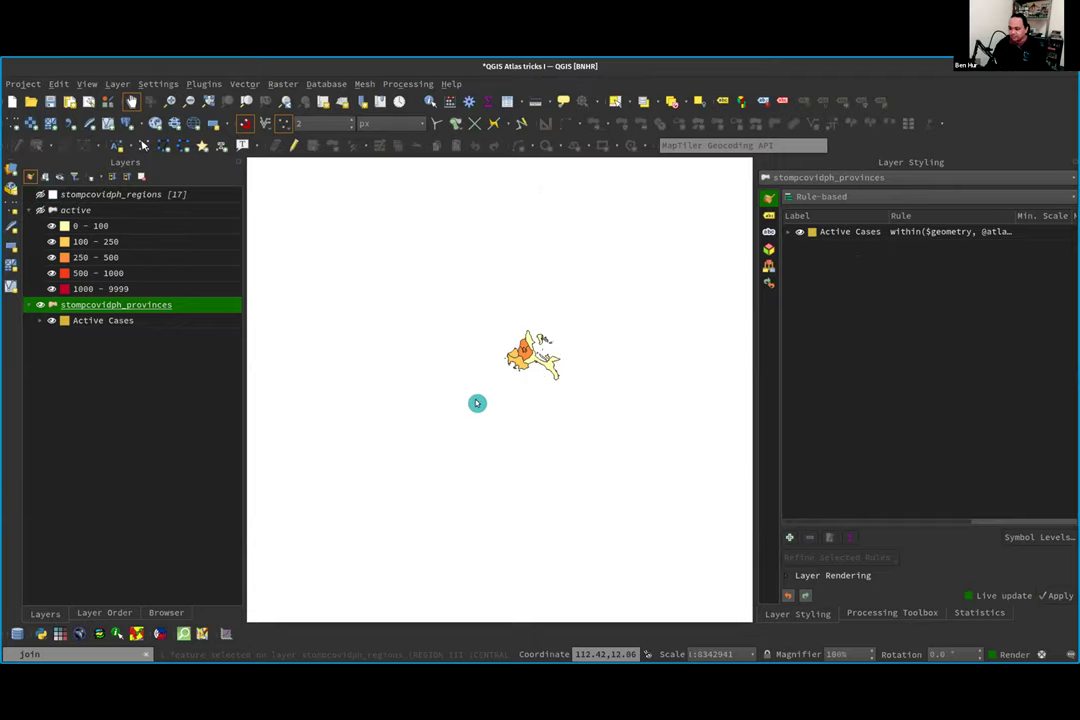
Step: Return the layout's atlas to its first page, REGION I (ILOCOS REGION), and check the provinces layer in the main map
key("alt+Tab")
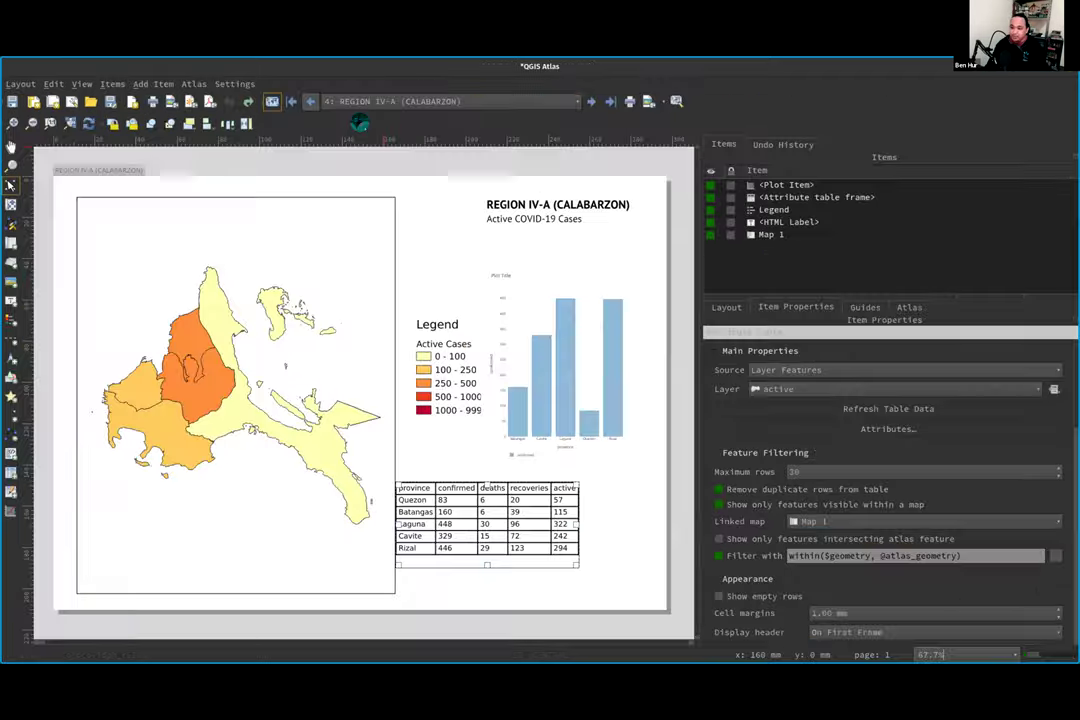
left_click(298, 103)
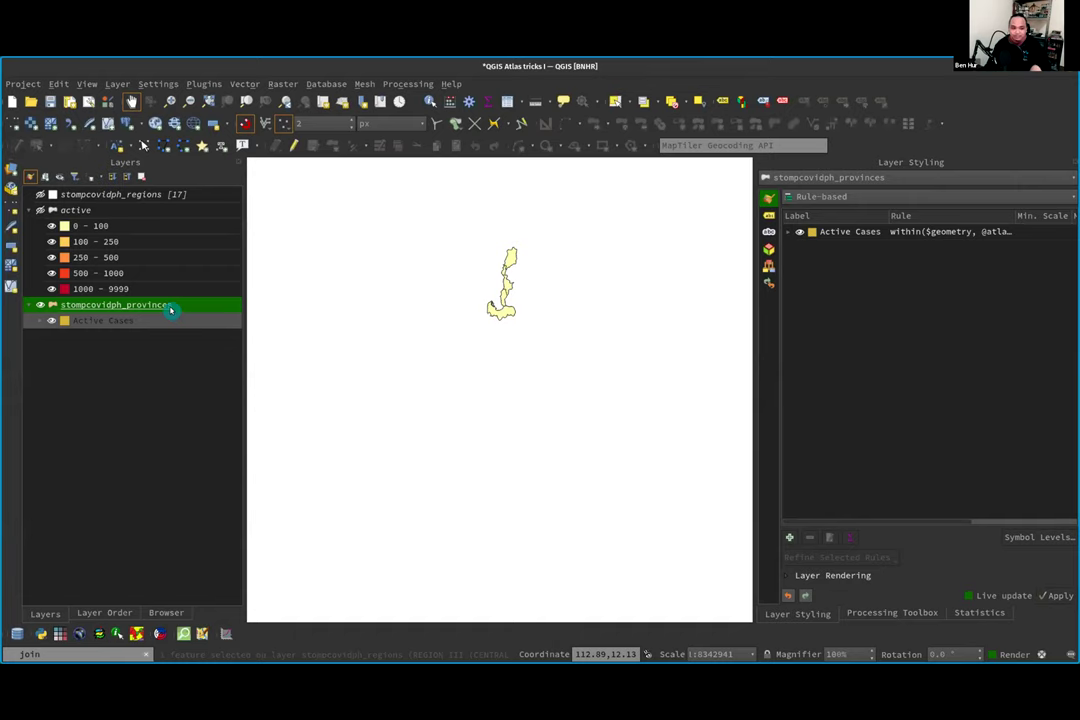
left_click_drag(170, 310, 128, 300)
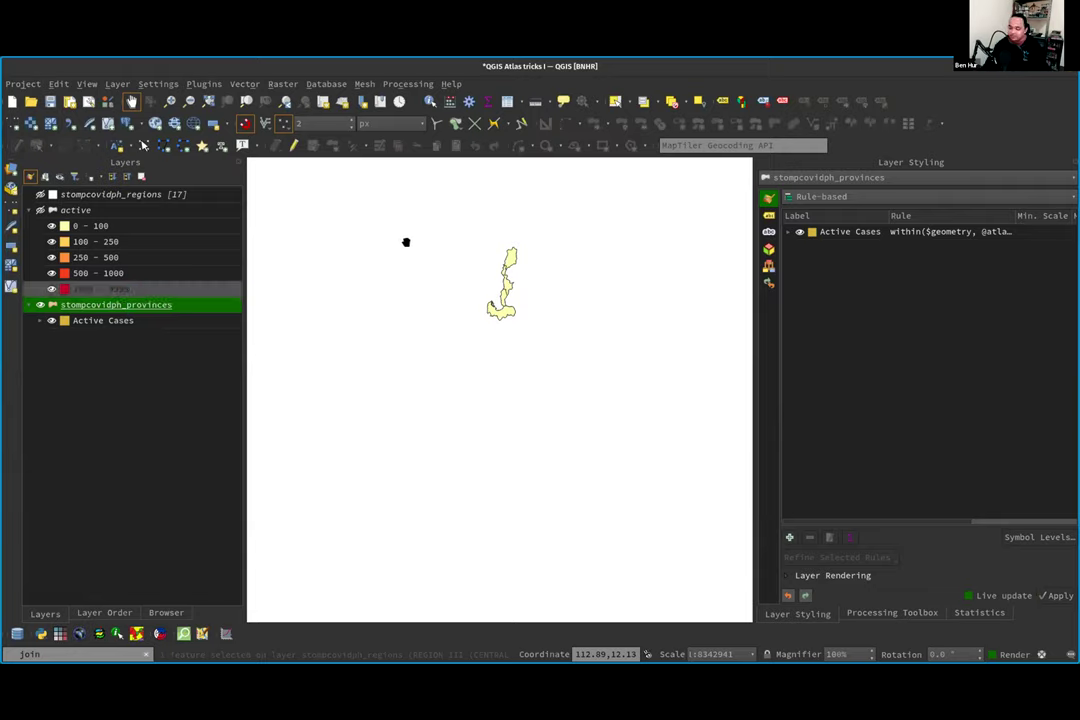
left_click(927, 235)
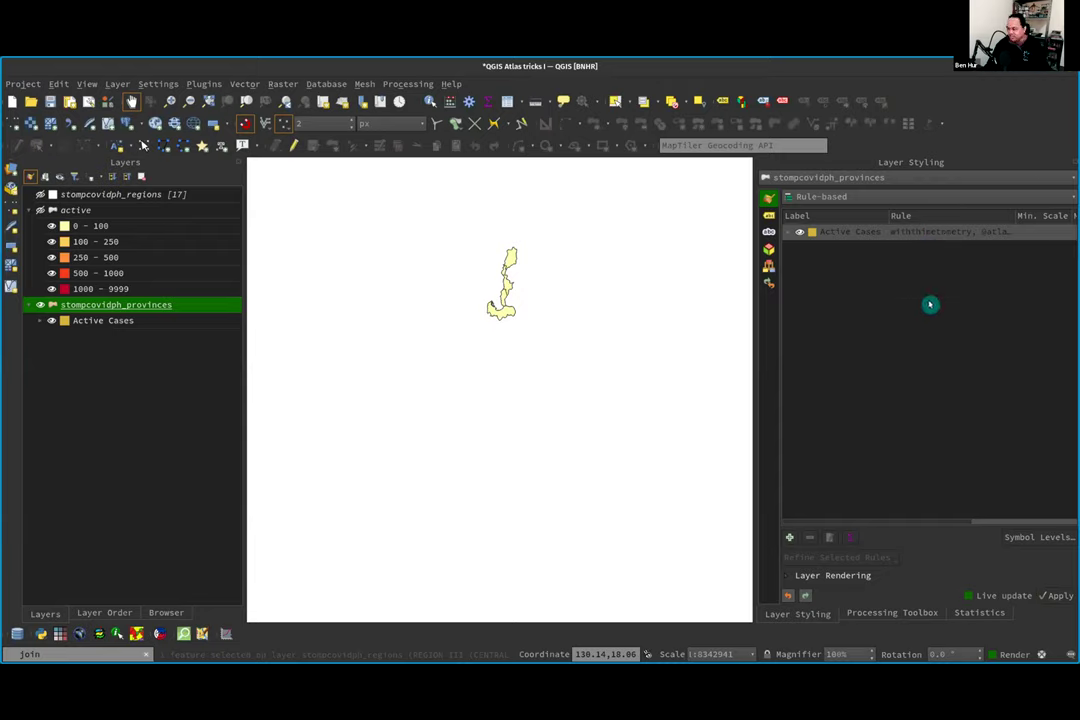
double_click(928, 231)
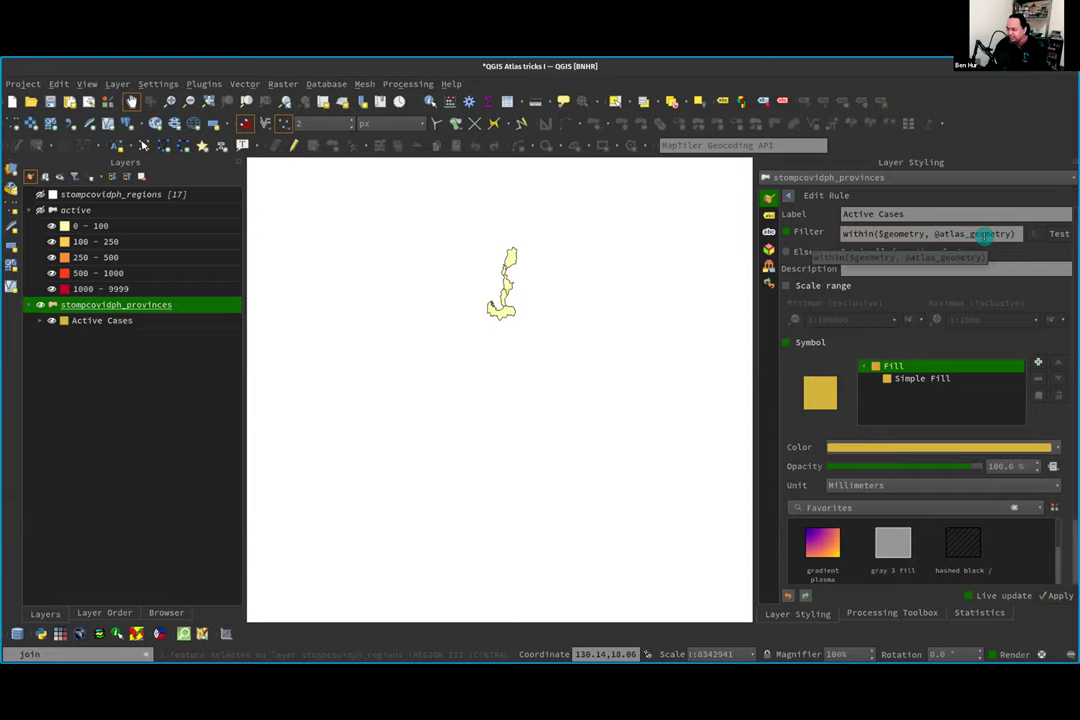
left_click(1035, 233)
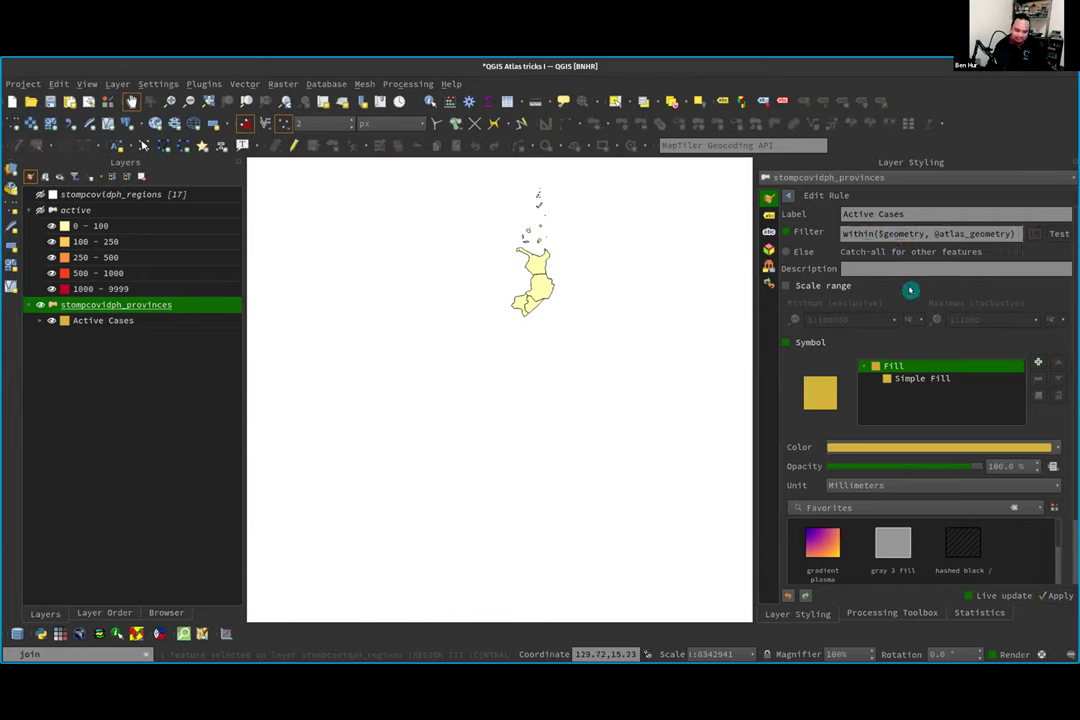
key("ctrl+a")
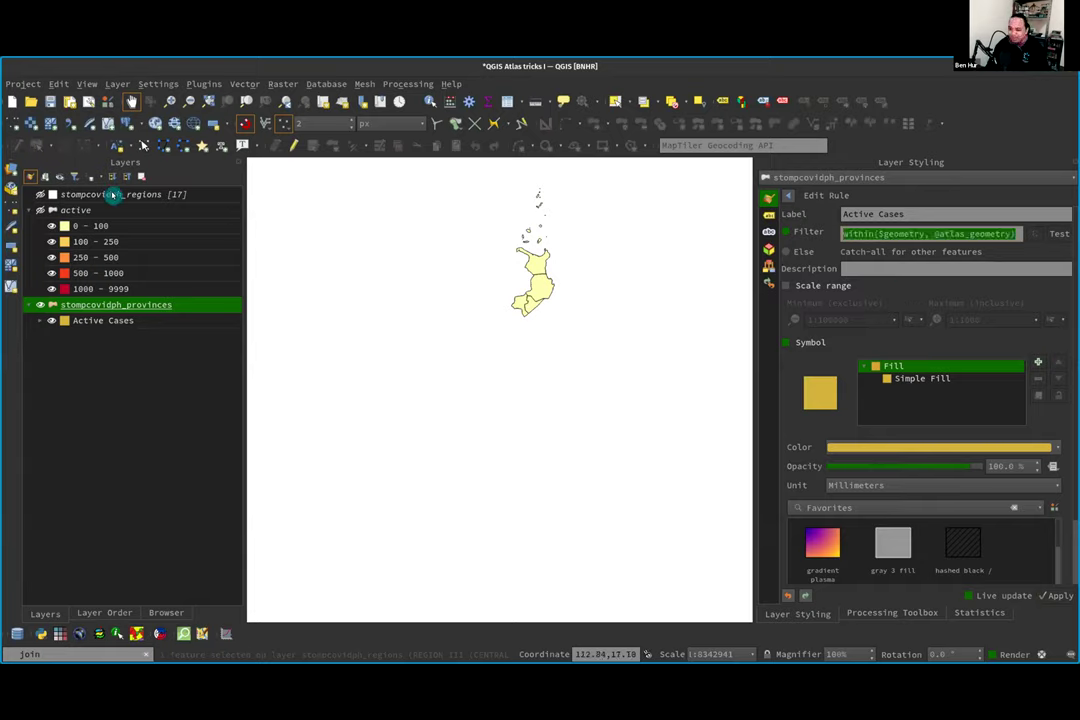
left_click(112, 194)
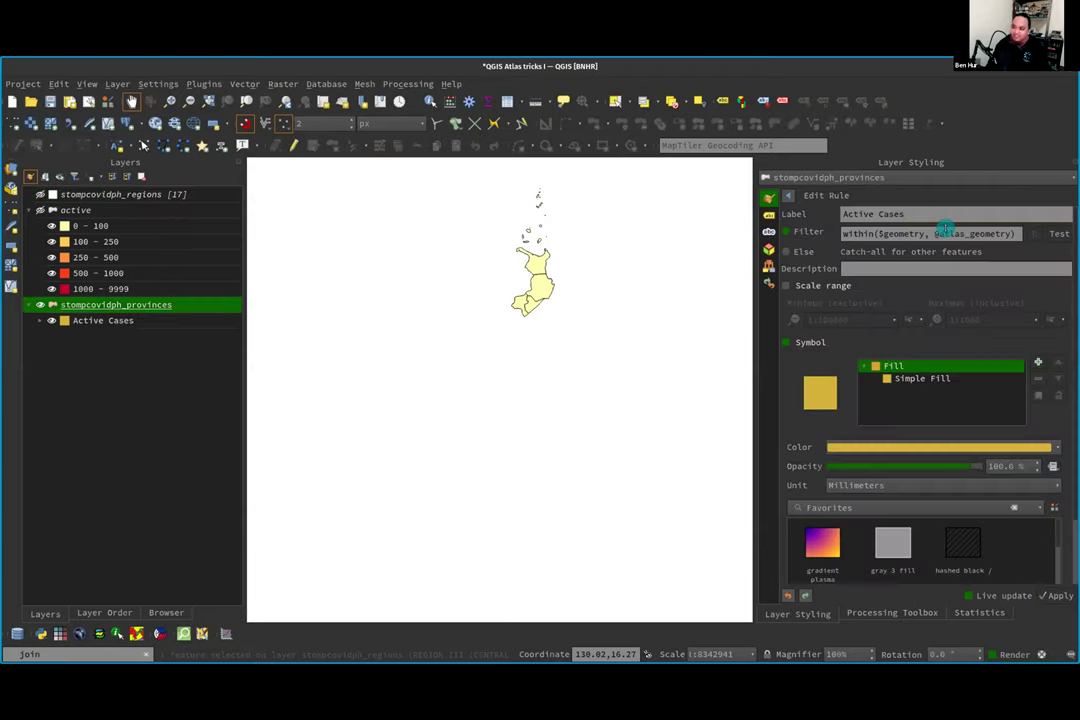
triple_click(945, 231)
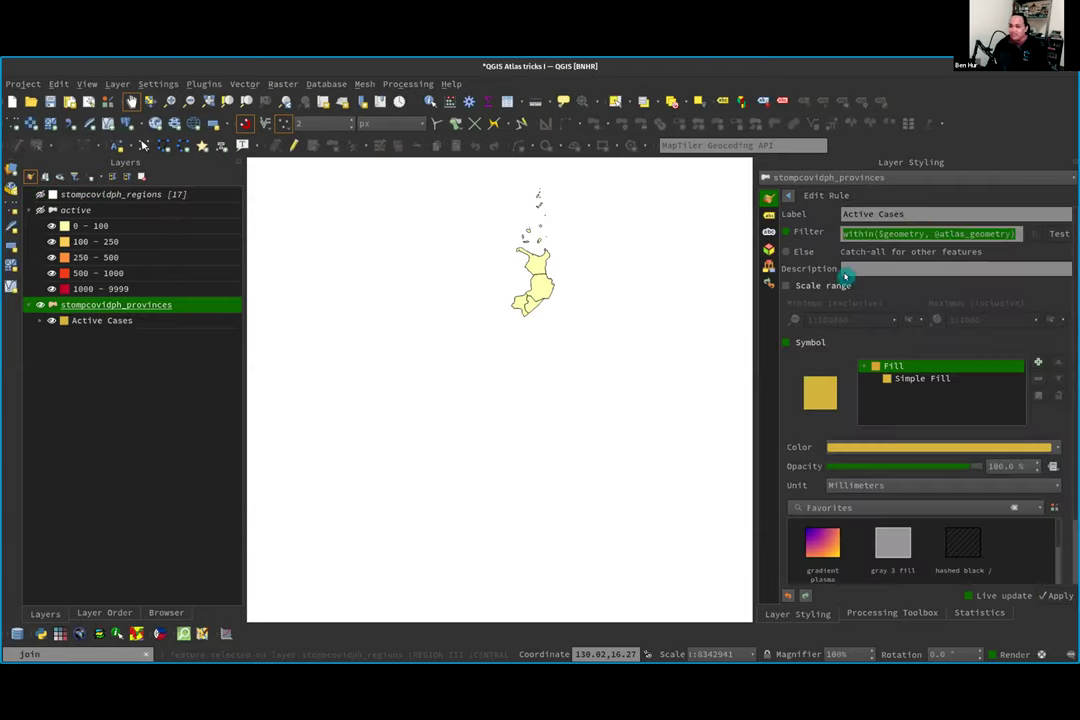
key("Escape")
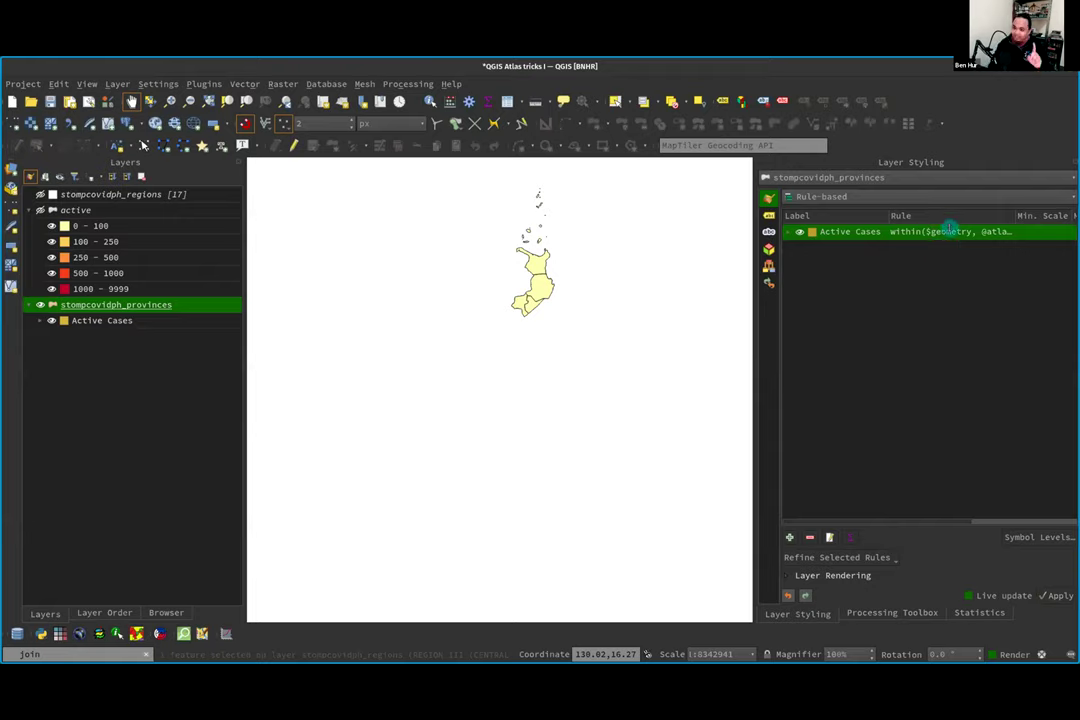
double_click(948, 230)
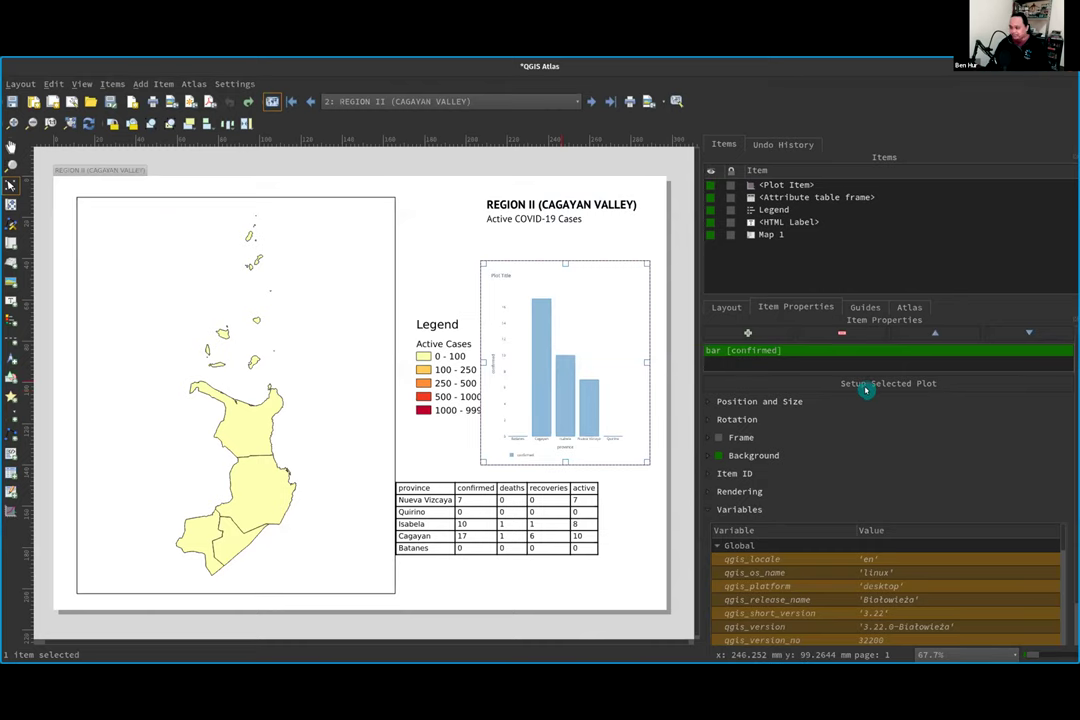
Step: Return to the QGIS Atlas layout, select the bar chart on the REGION II page and open its plot setup
left_click(866, 385)
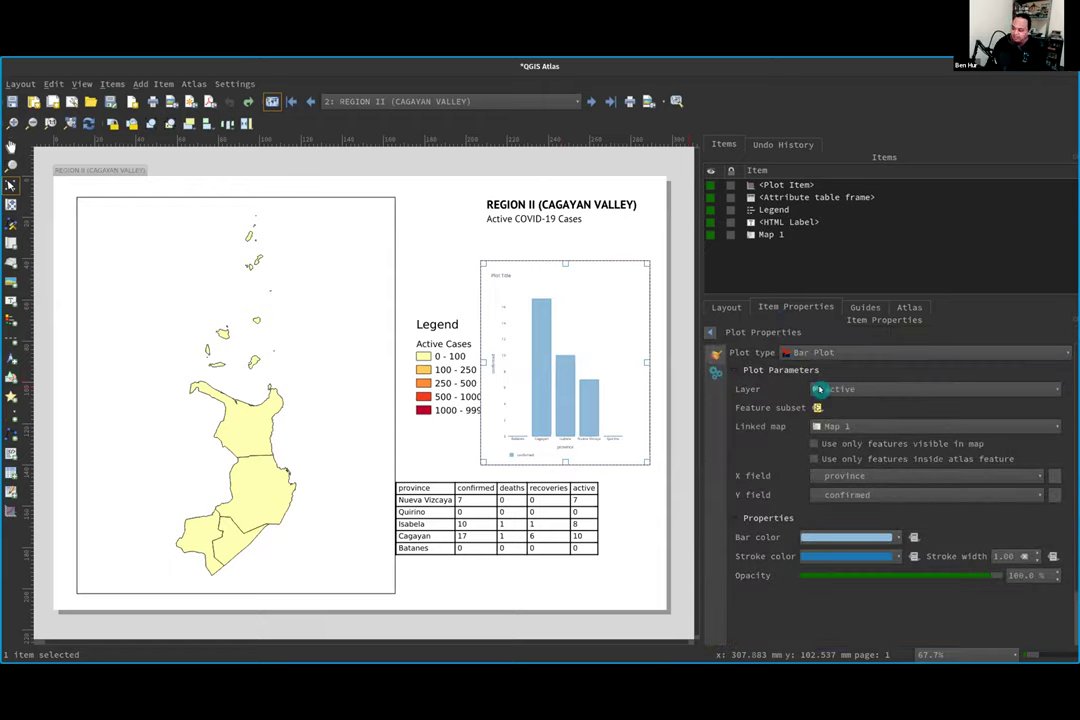
Step: Check the bar chart's source layer choices, keeping active, then deactivate its feature subset expression and refresh the plot
left_click(954, 390)
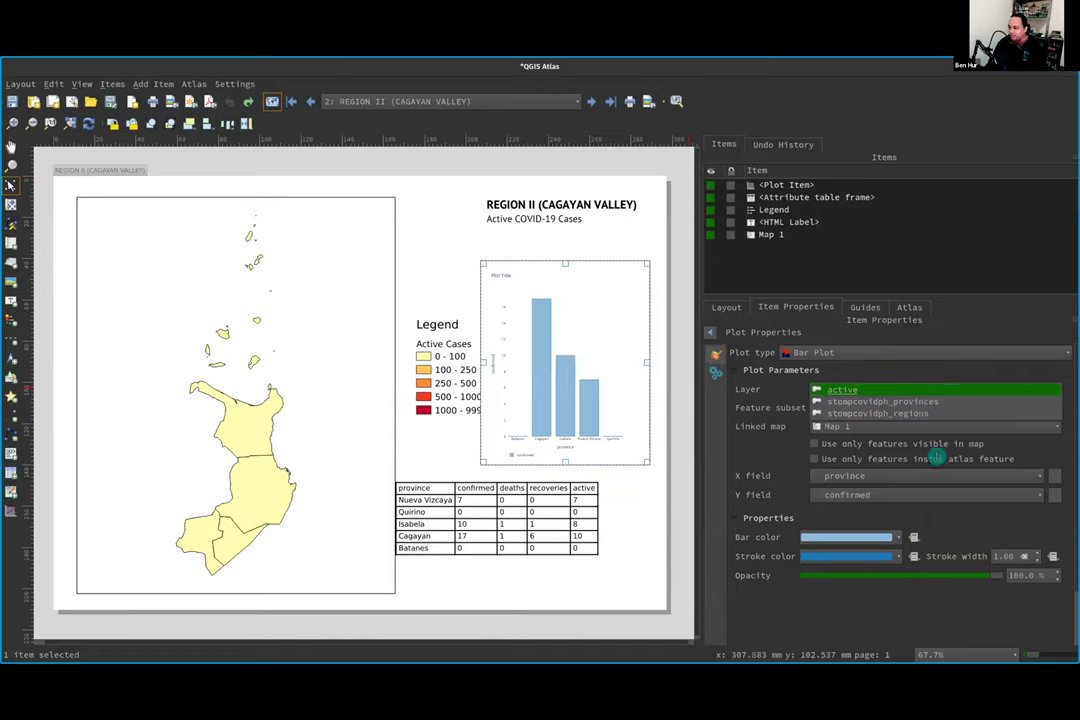
left_click(938, 462)
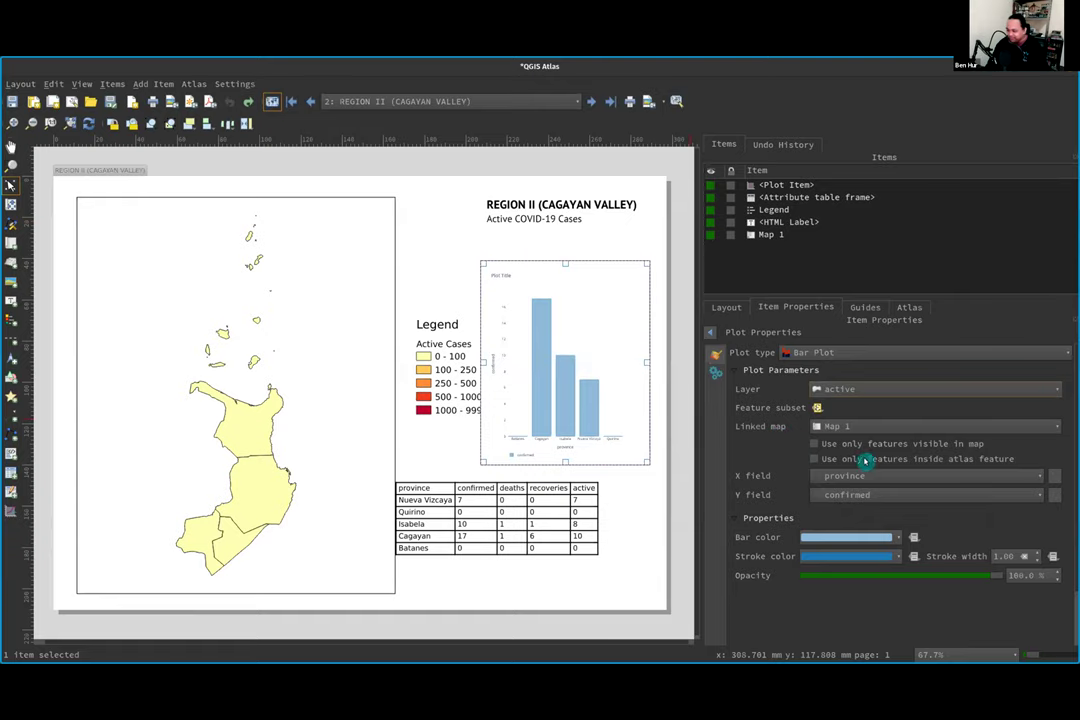
left_click(817, 407)
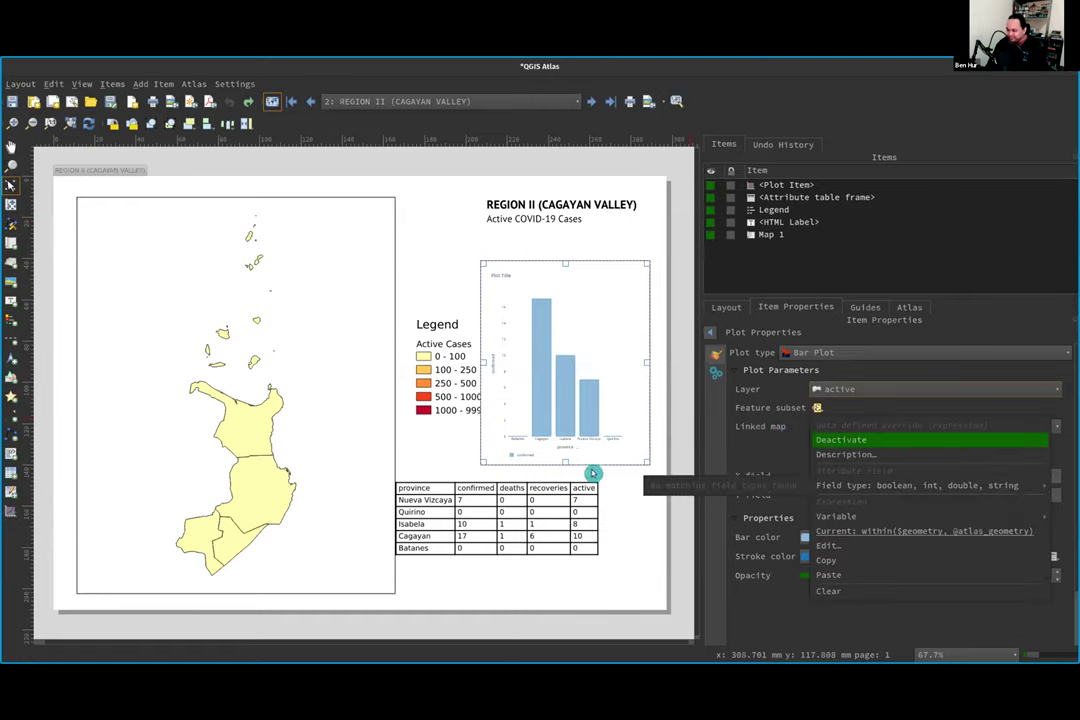
left_click(862, 441)
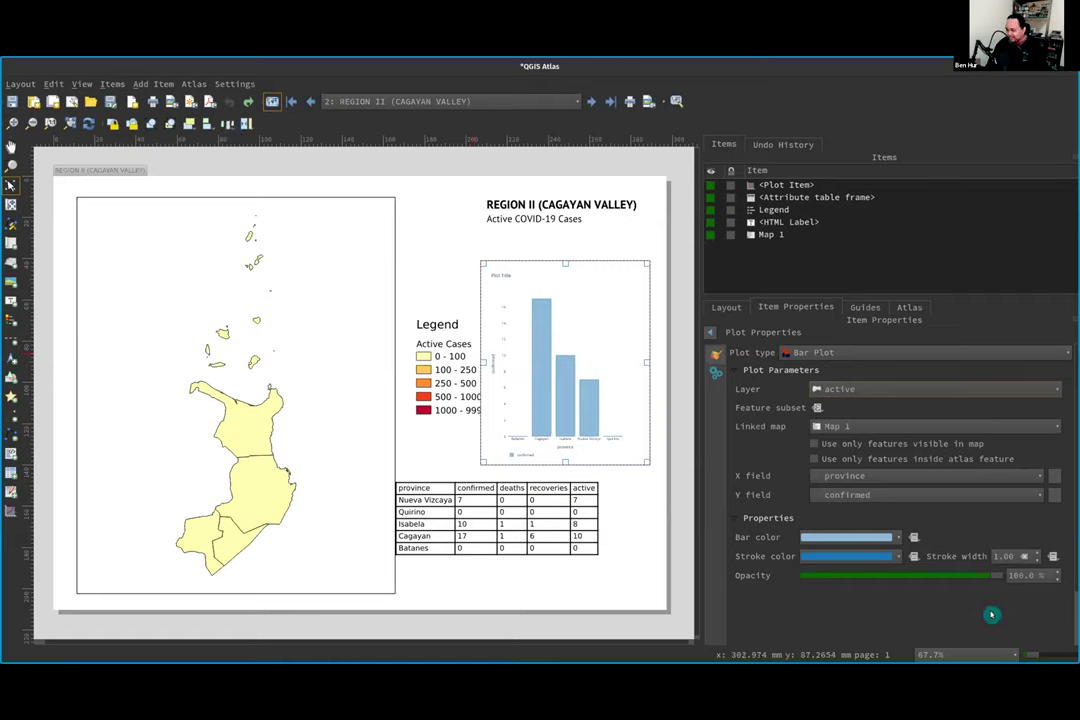
left_click(571, 394)
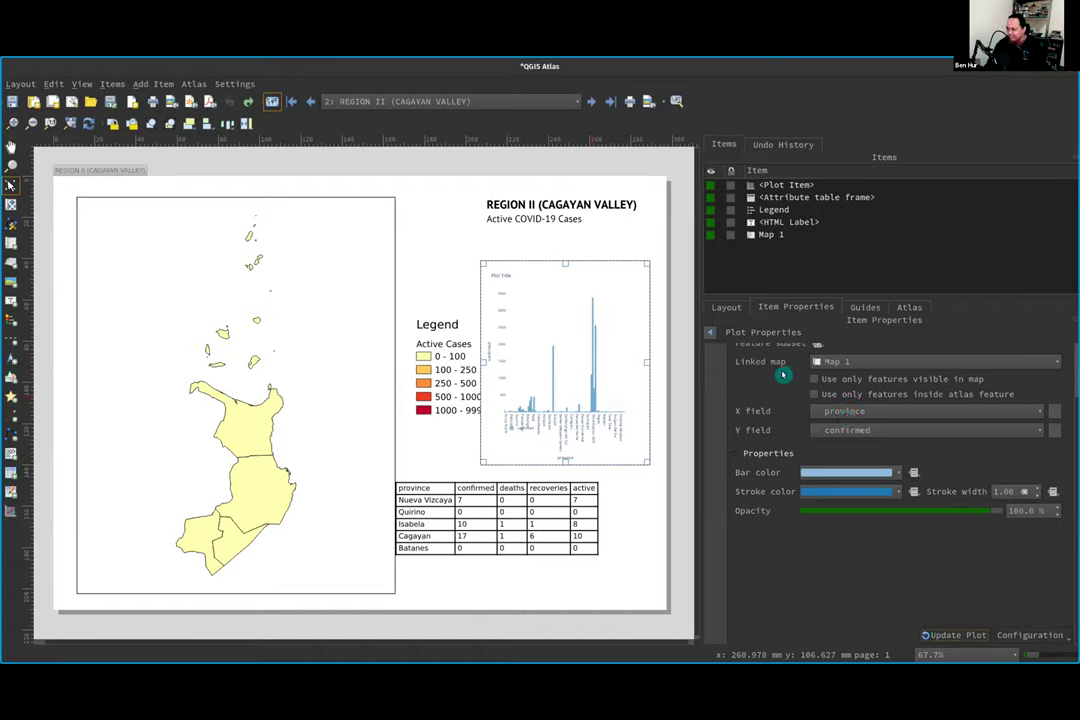
scroll(818, 410, "up", 3)
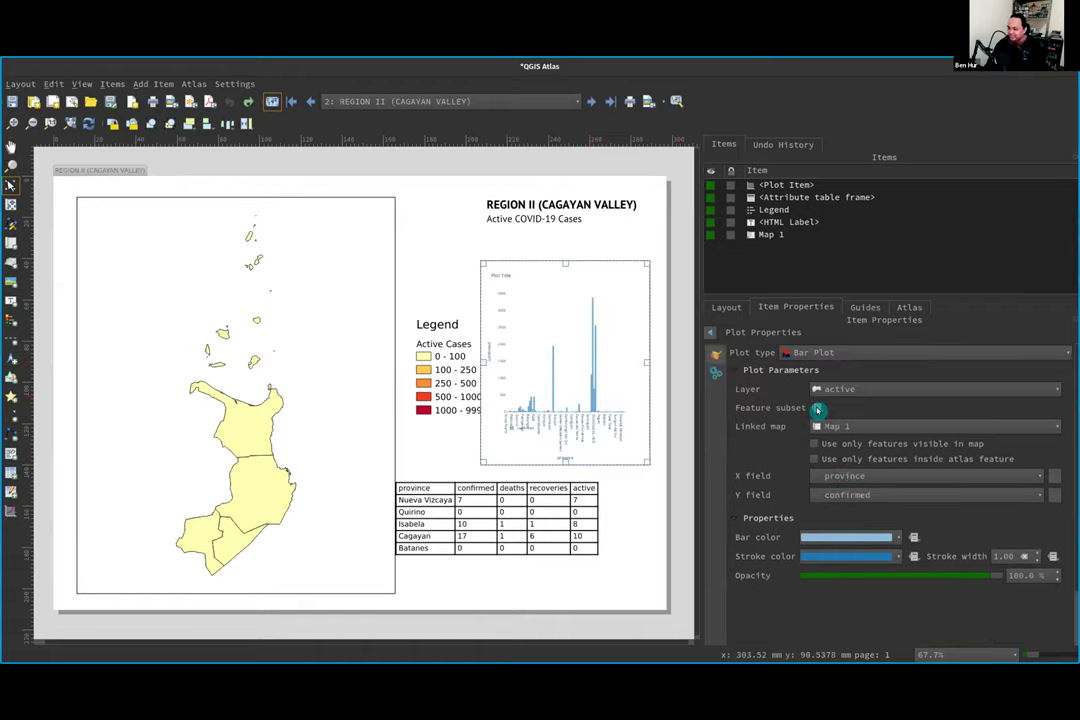
left_click(817, 408)
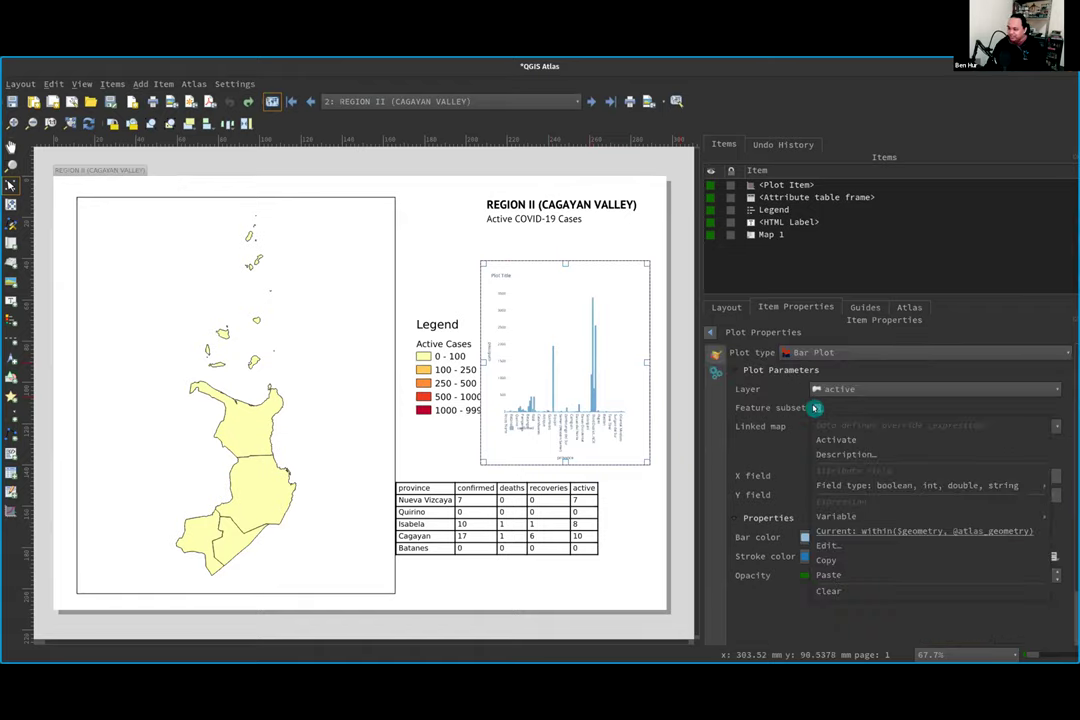
left_click(866, 534)
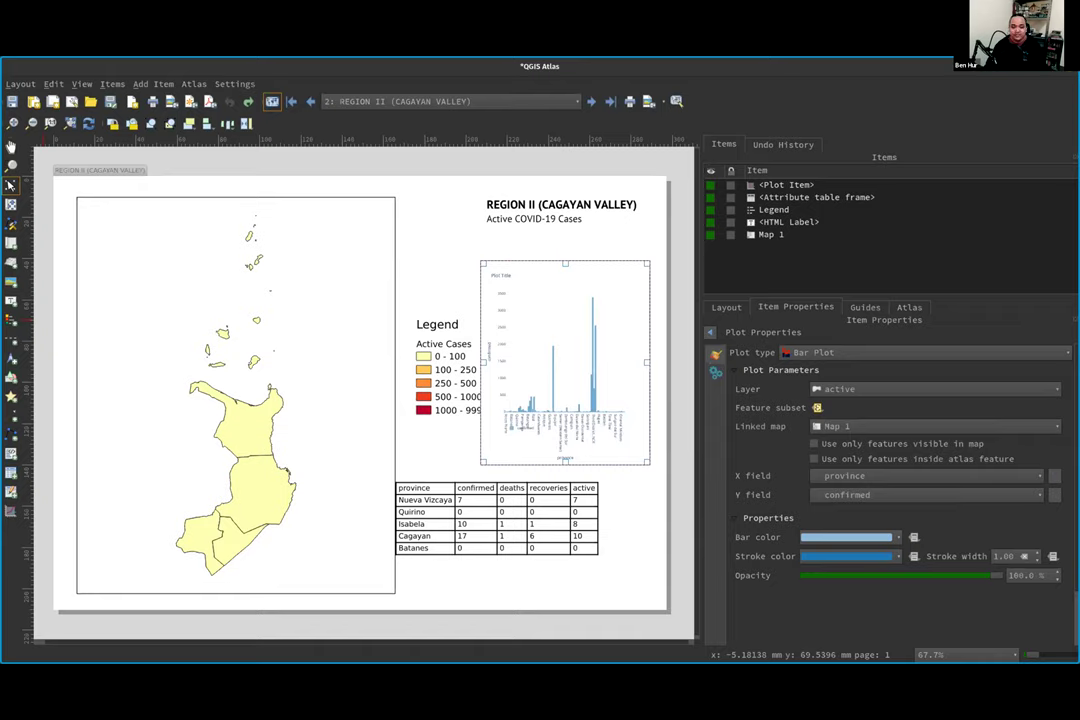
left_click(816, 408)
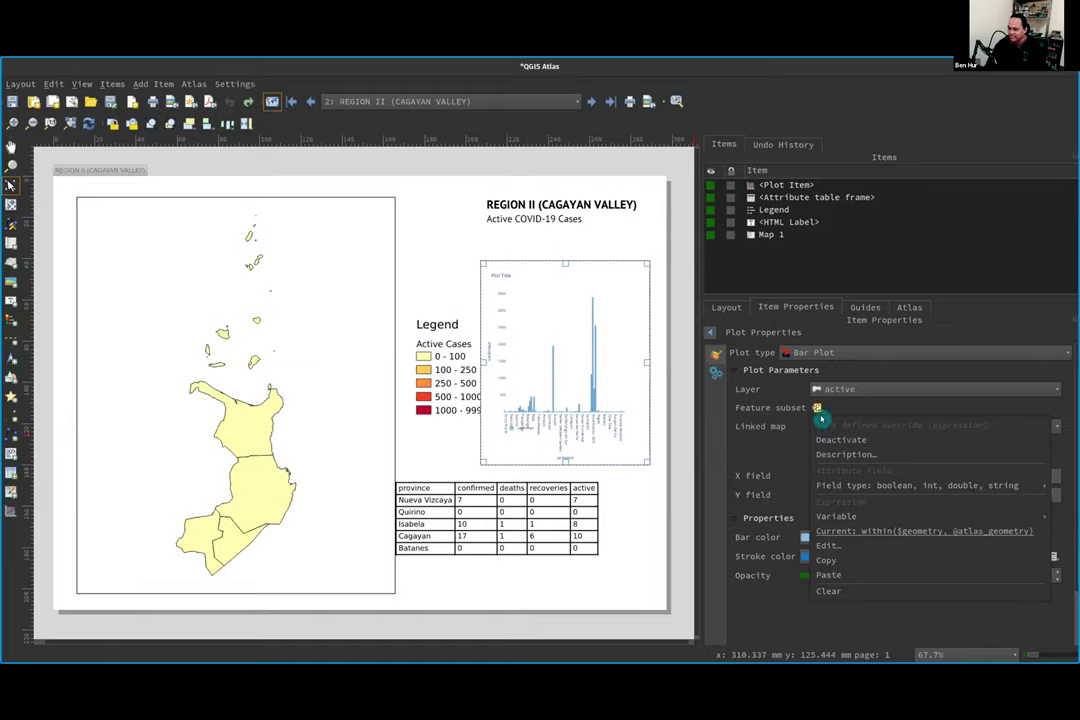
left_click(817, 408)
left_click(817, 408)
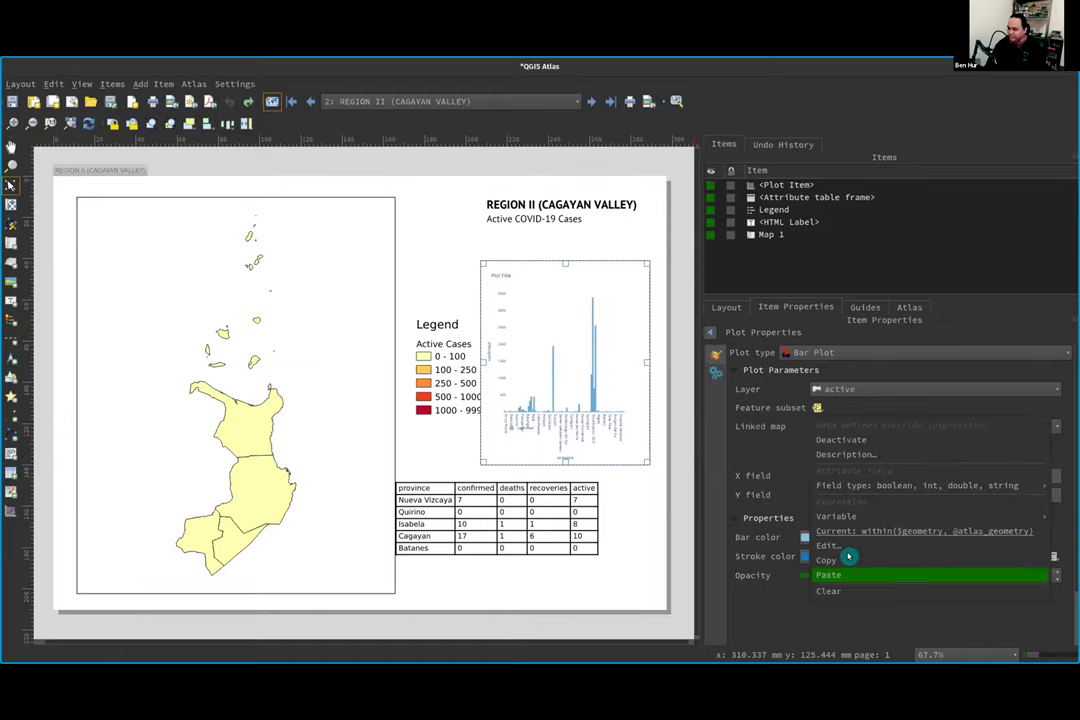
left_click(828, 545)
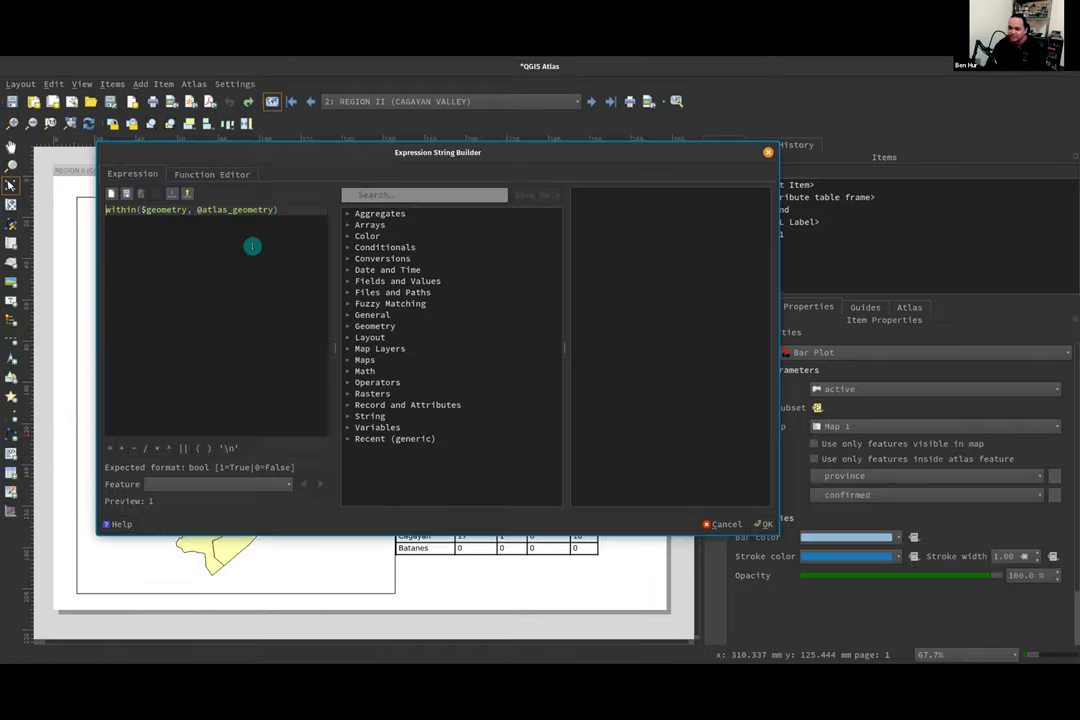
key("ctrl+a")
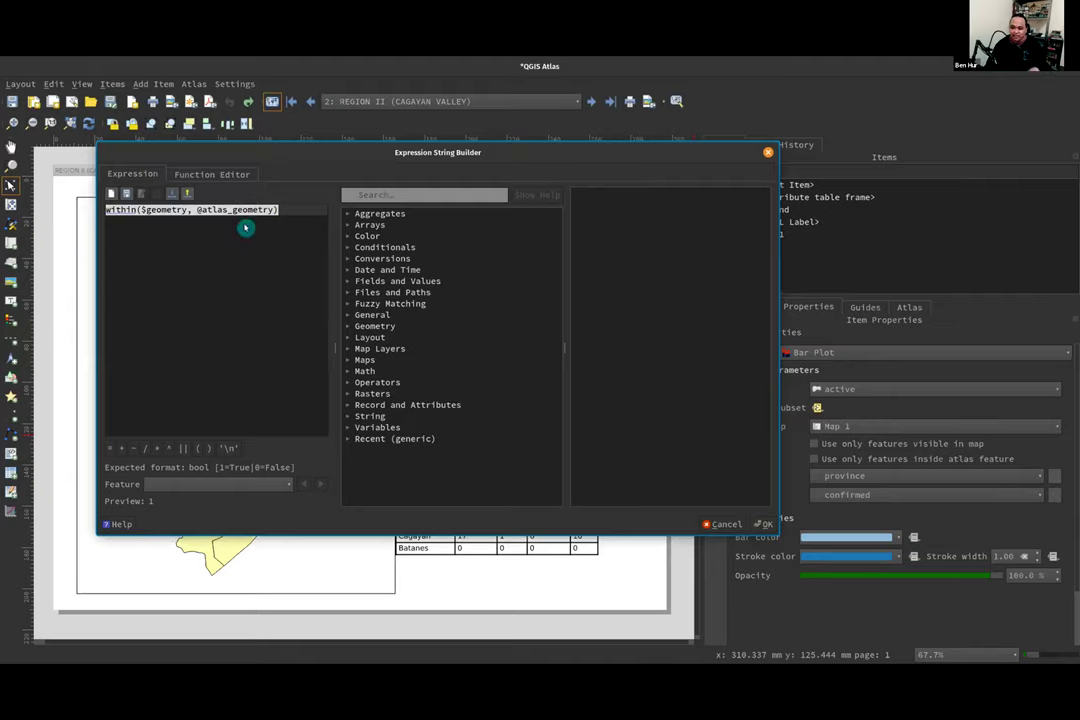
left_click(760, 157)
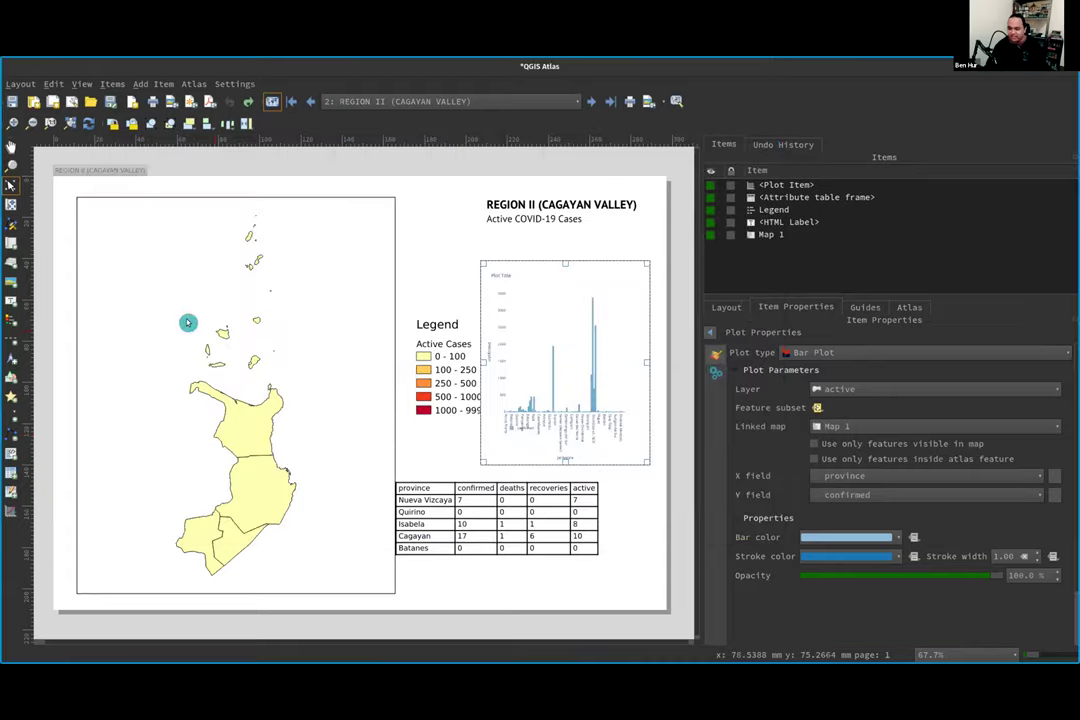
Step: Refresh the bar chart with its feature subset filter and advance the atlas to page 4, REGION IV-A (CALABARZON)
scroll(963, 635, "down", 2)
left_click(955, 635)
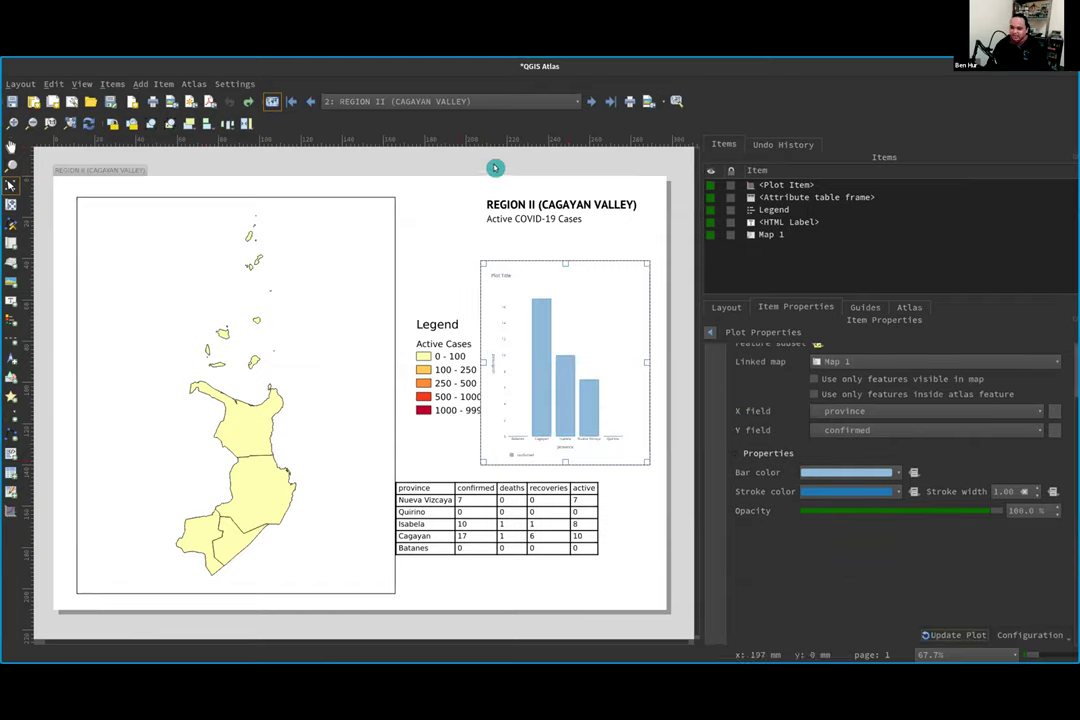
left_click(594, 104)
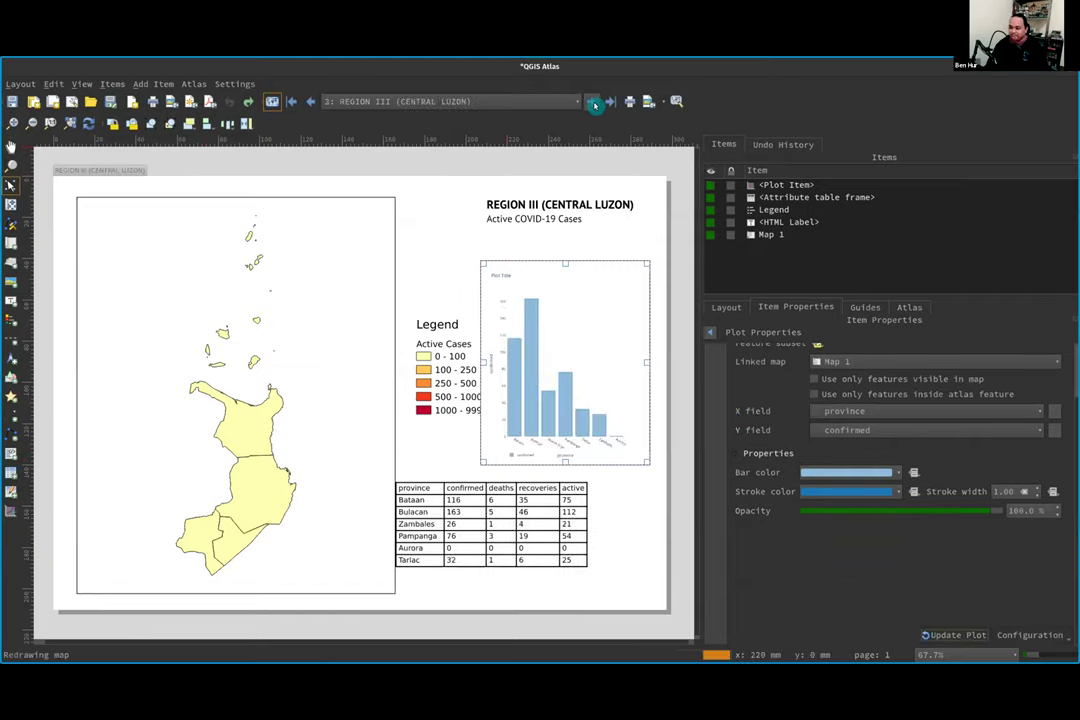
left_click(594, 104)
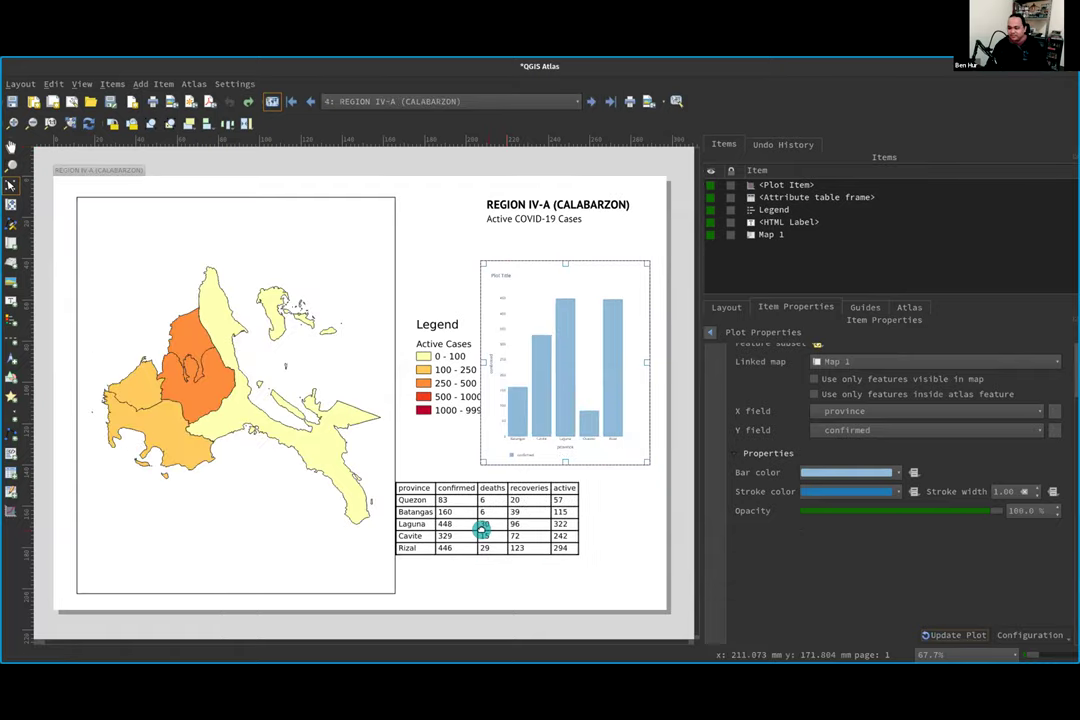
Step: Select the attribute table on the REGION IV-A page and examine its column attributes and feature filter settings without changing them
left_click(487, 532)
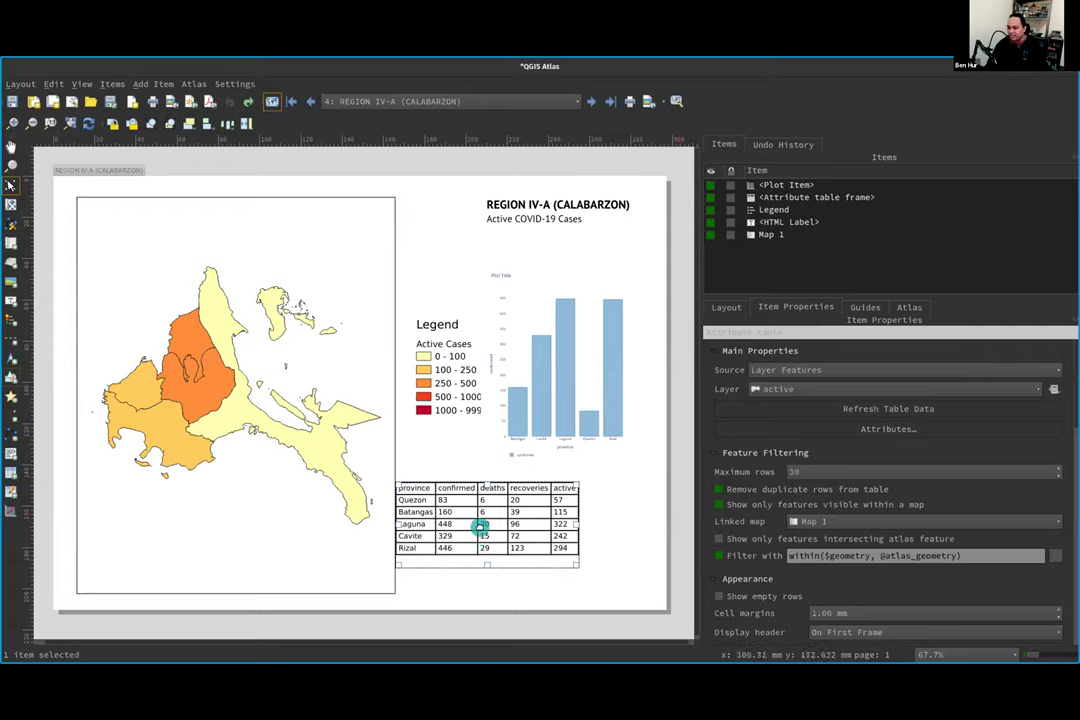
left_click(10, 497)
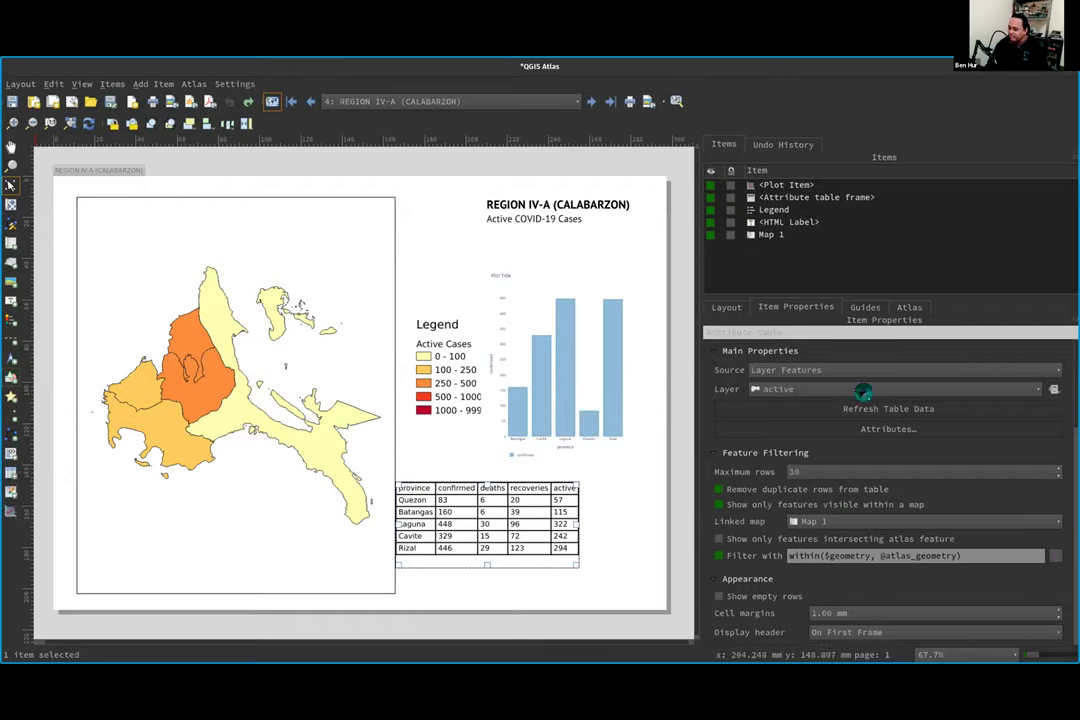
left_click(873, 433)
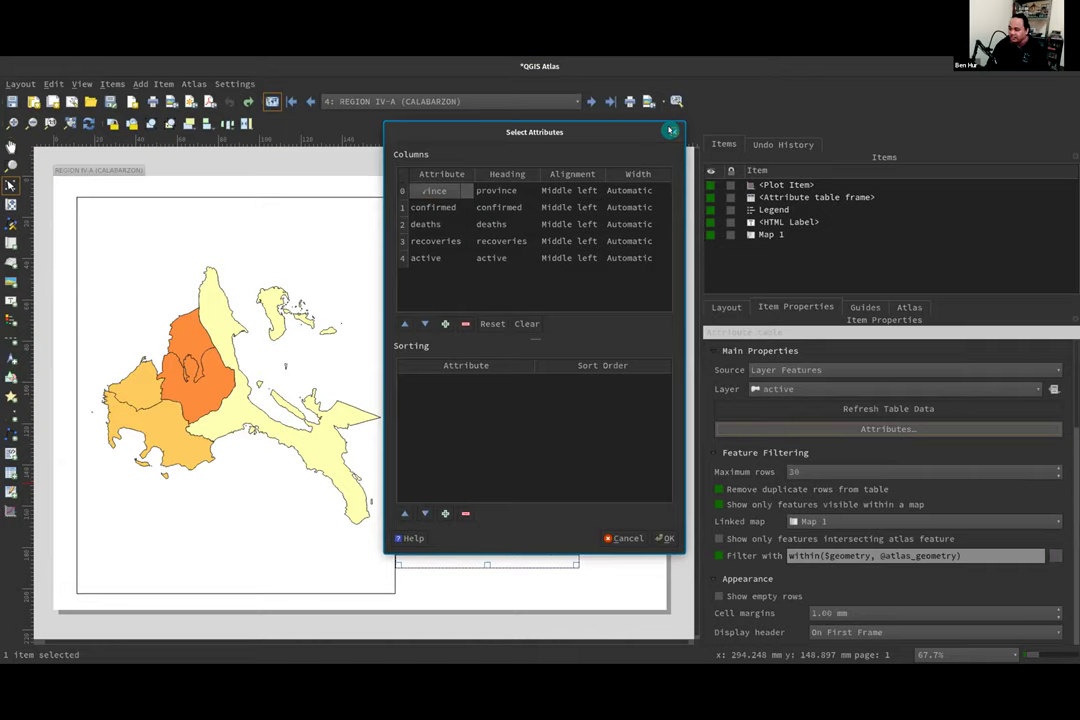
key("Escape")
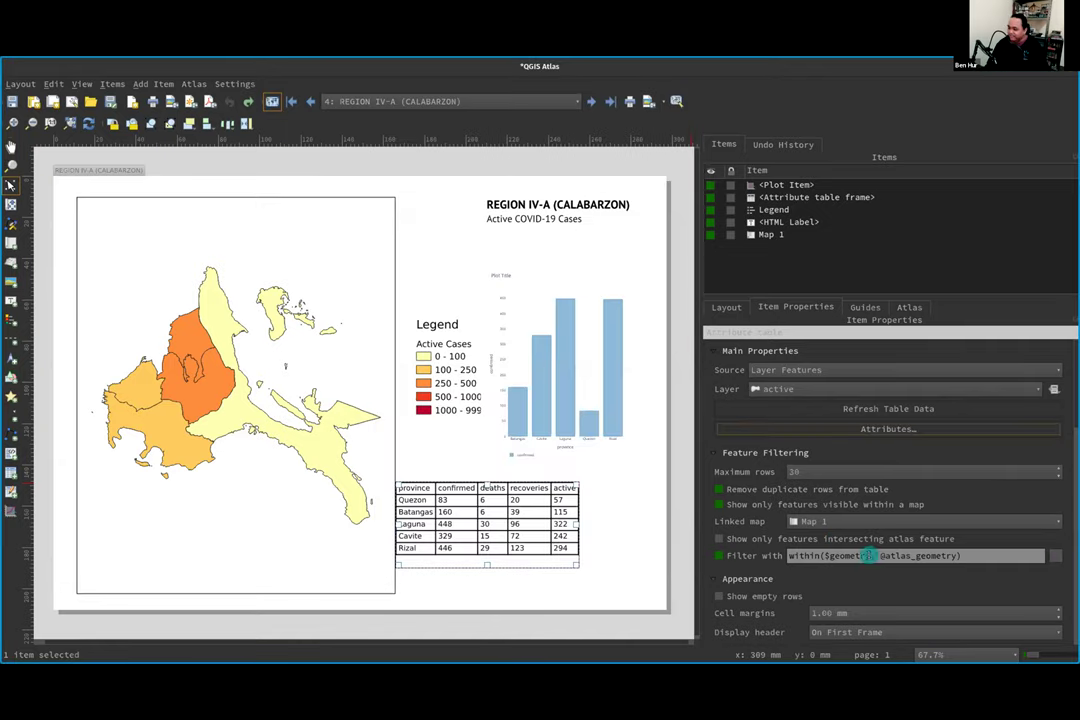